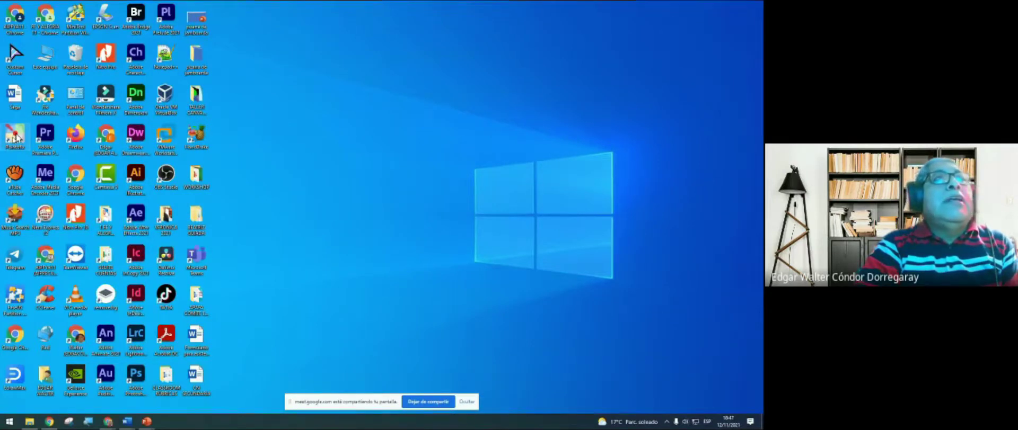
Launch Pointofix, outline its tool palette with a red rectangle, and end the annotation mode
double_click(16, 136)
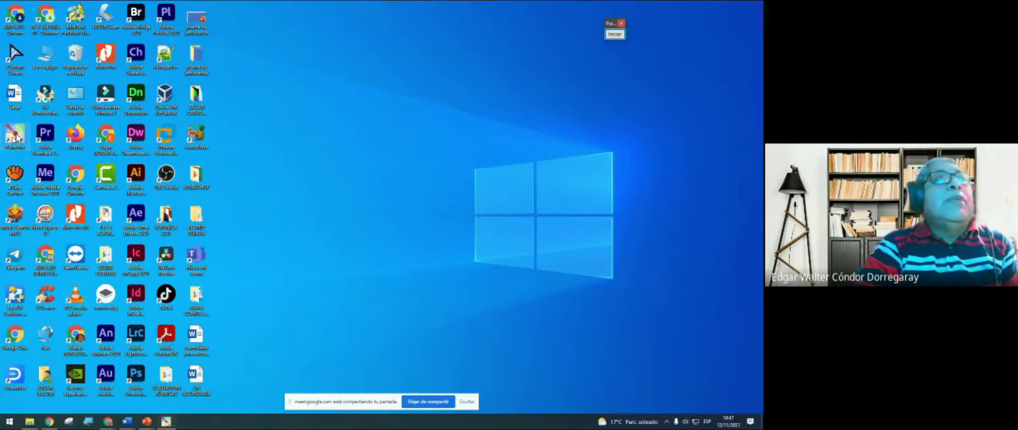
click(615, 34)
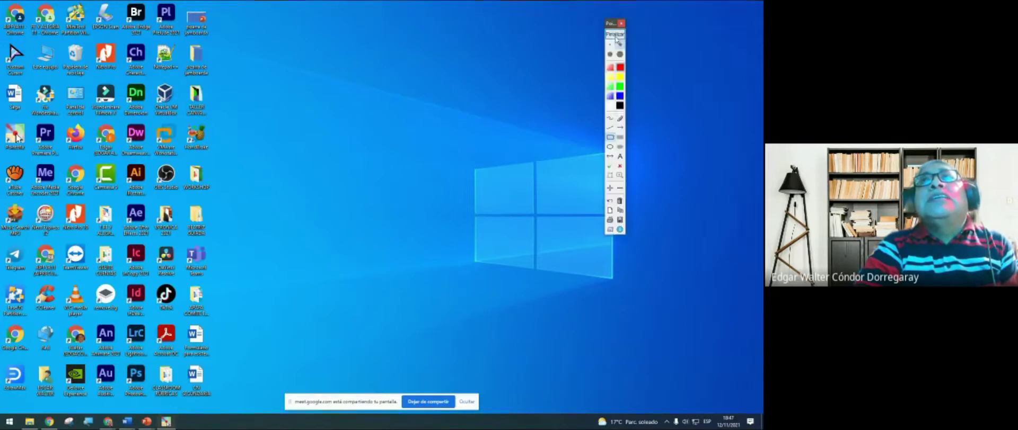
click(611, 138)
mouse_move(587, 11)
mouse_down()
mouse_move(584, 137)
mouse_move(621, 233)
mouse_move(652, 251)
mouse_up()
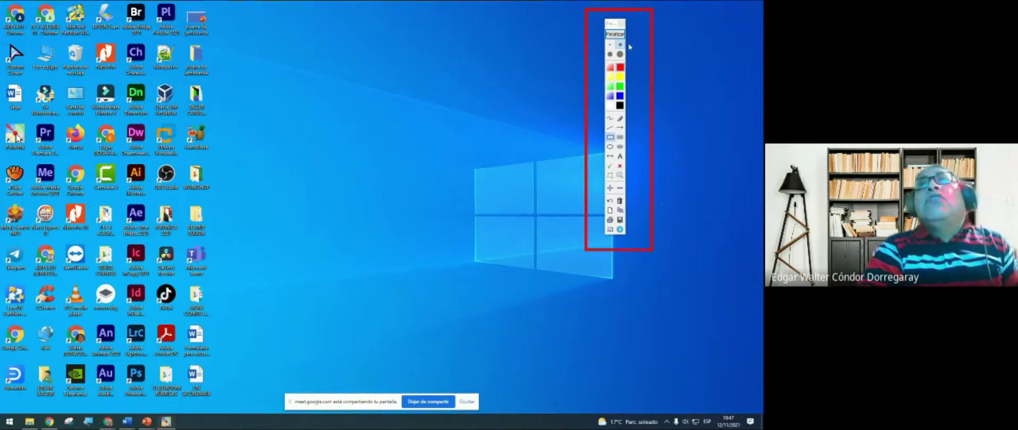
click(615, 34)
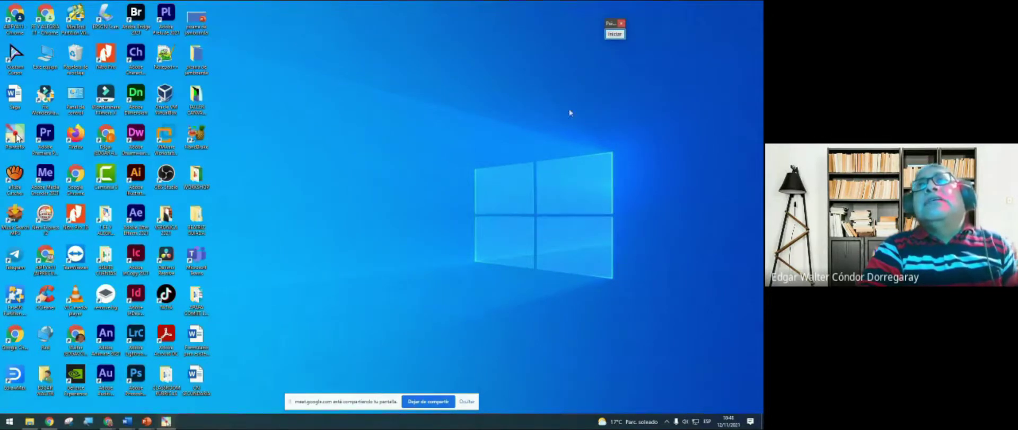
Start annotating the desktop and frame the column of folder icons beside the app shortcuts with a red rectangle
click(615, 34)
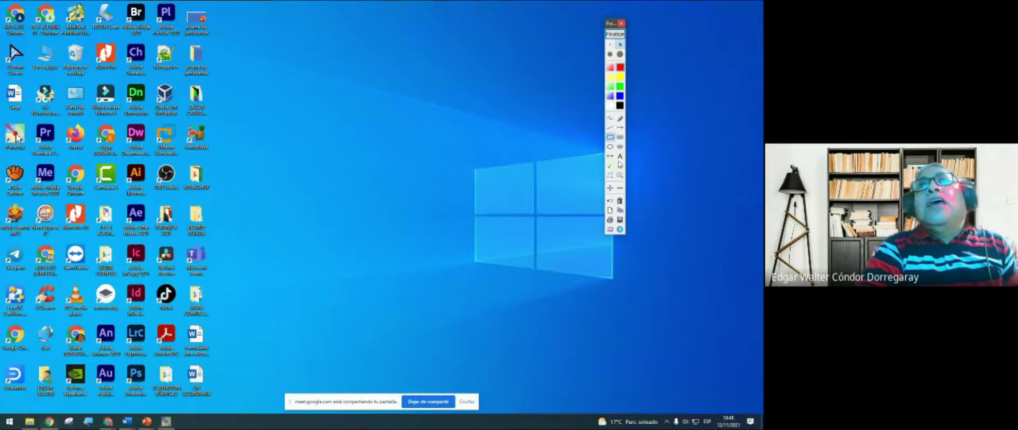
drag(235, 37, 218, 127)
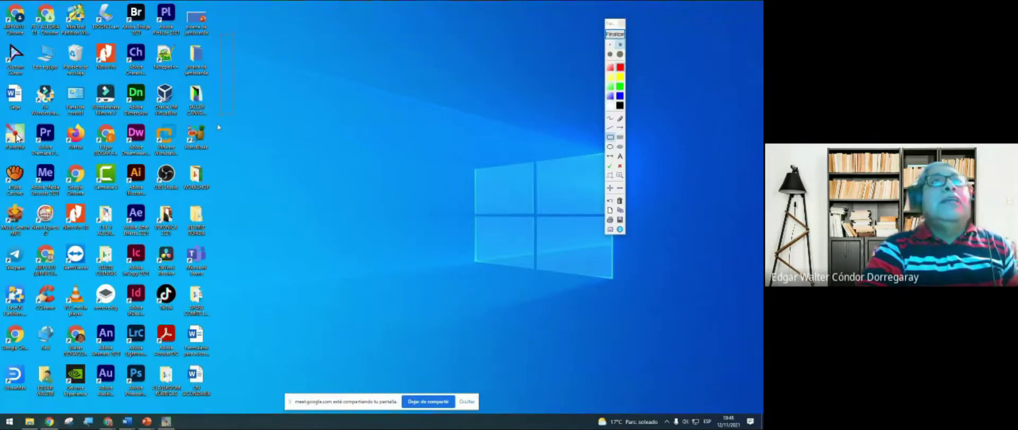
drag(176, 240, 176, 241)
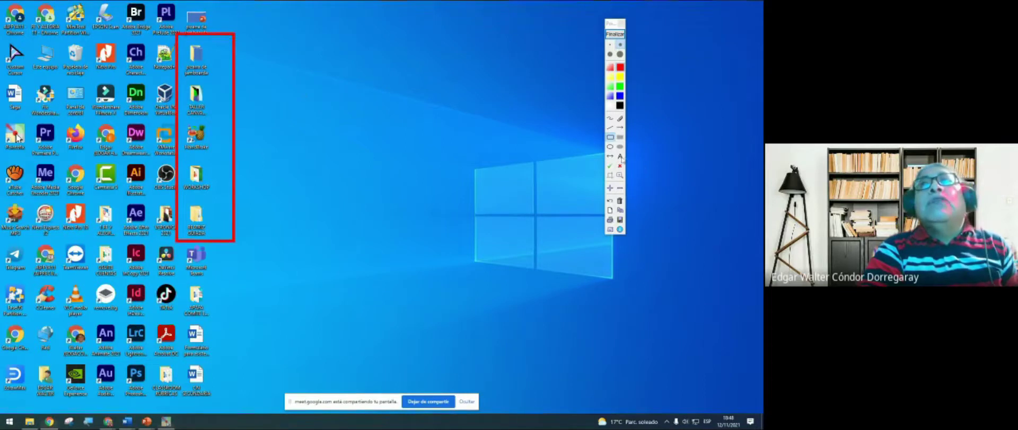
Circle the desktop icons around TikTok with a red ellipse, add a highlighter stroke below the framed folders, and end the annotation
click(611, 147)
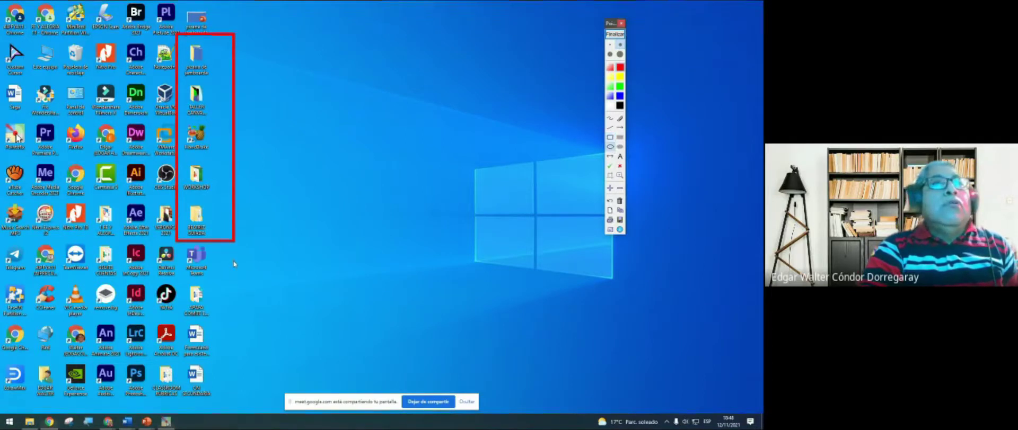
drag(235, 264, 114, 372)
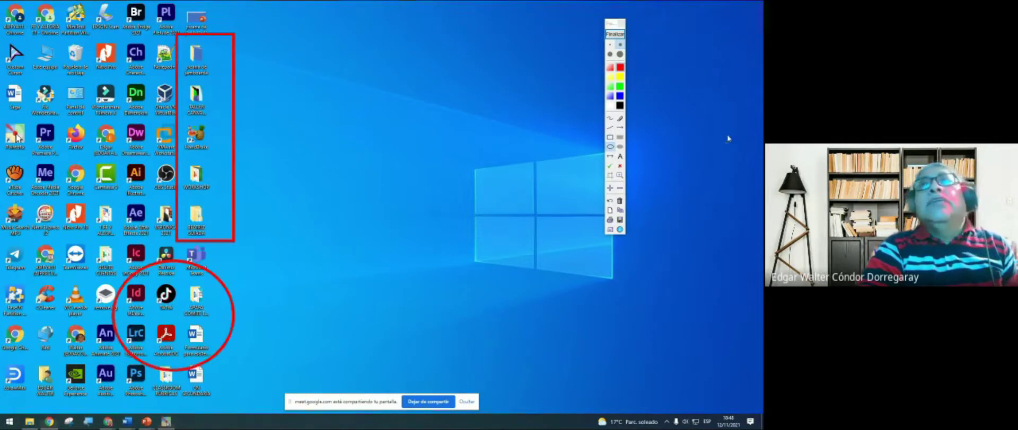
click(620, 118)
mouse_move(234, 176)
mouse_down()
mouse_move(234, 228)
mouse_move(192, 242)
mouse_move(175, 141)
mouse_move(176, 46)
mouse_move(193, 33)
mouse_move(233, 96)
mouse_move(234, 177)
mouse_move(187, 273)
mouse_move(138, 269)
mouse_move(115, 320)
mouse_move(133, 367)
mouse_move(197, 375)
mouse_move(232, 300)
mouse_move(232, 309)
mouse_up()
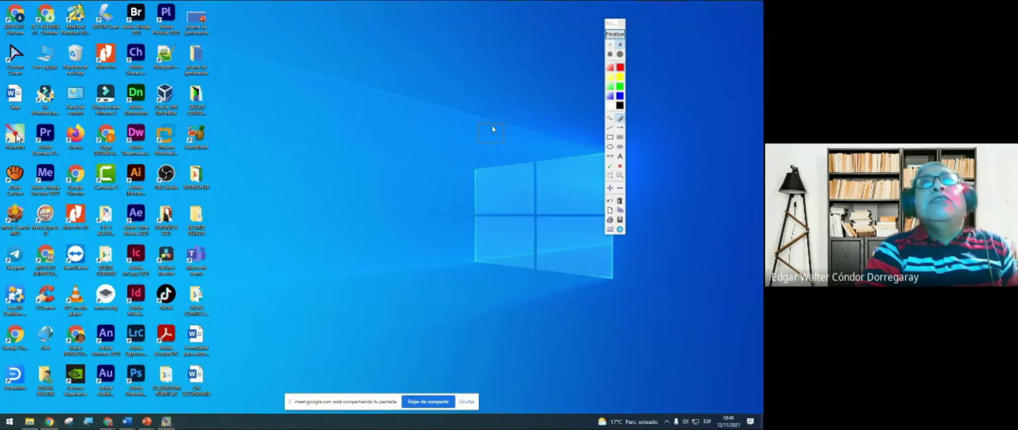
click(615, 34)
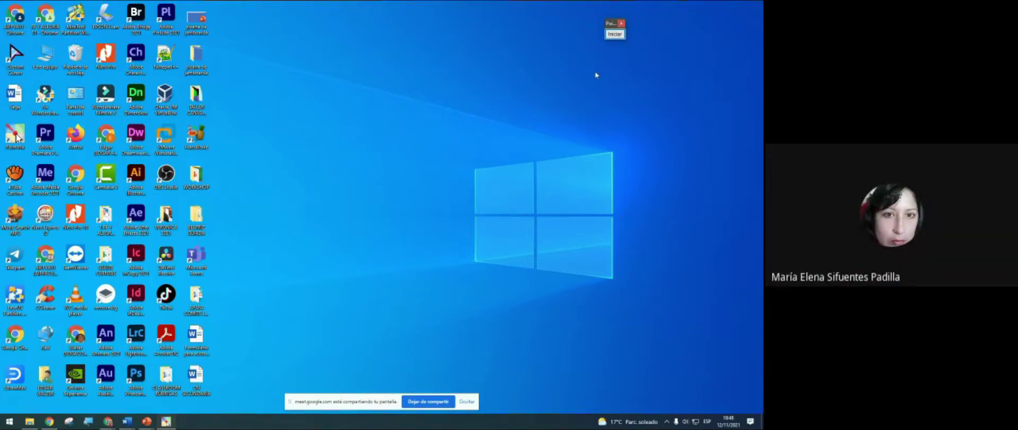
Annotate the empty desktop area beside the icons with a red rectangle, ending the annotation mode when done
click(613, 34)
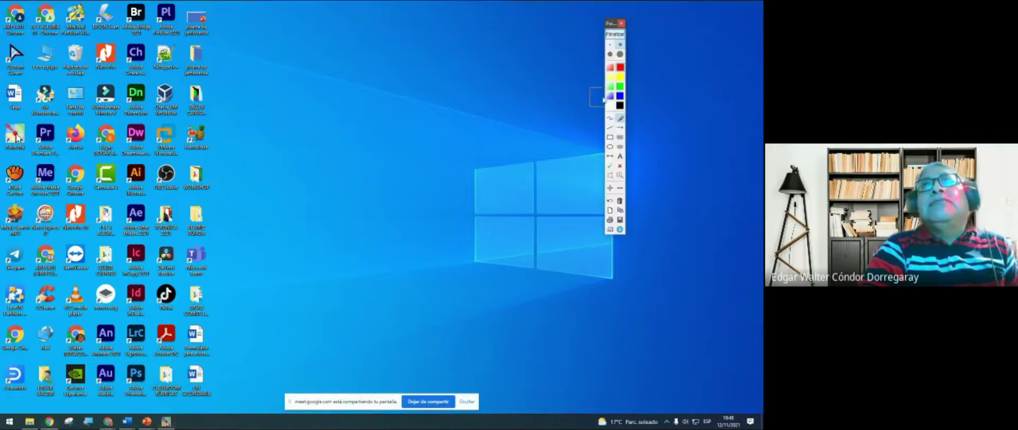
click(610, 137)
mouse_move(225, 69)
mouse_down()
mouse_move(225, 109)
mouse_move(350, 160)
mouse_up()
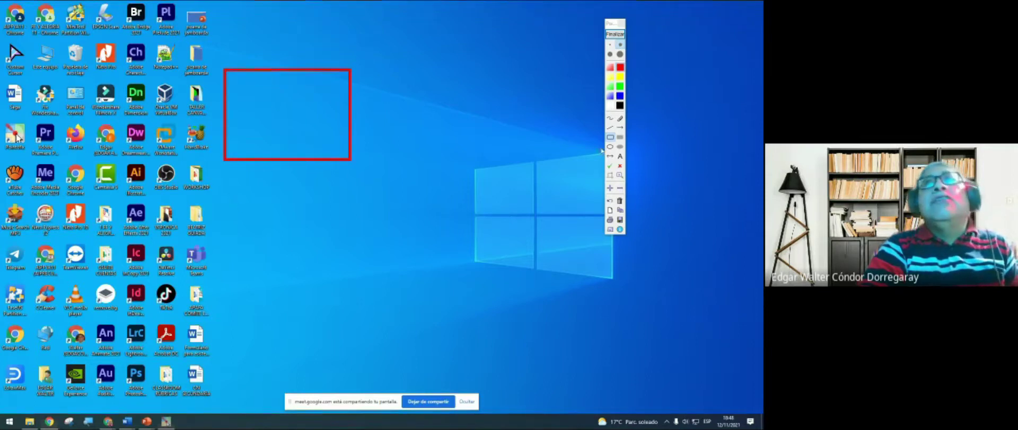
click(615, 34)
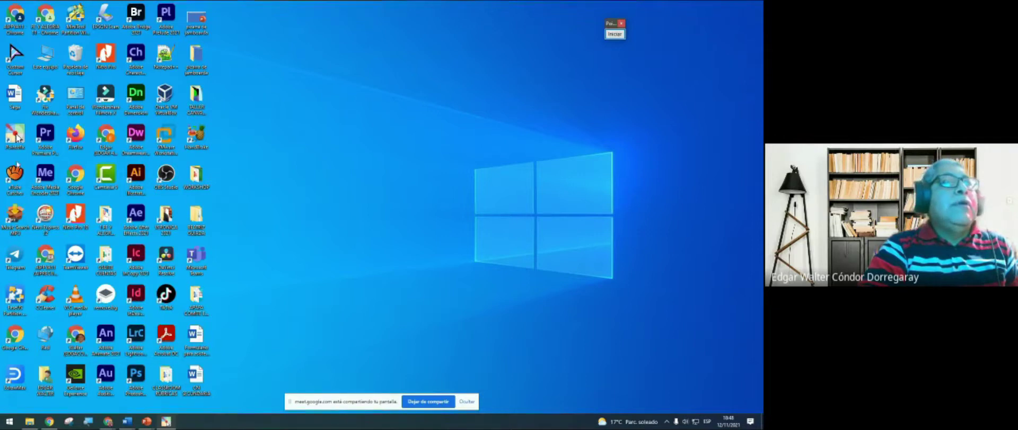
Open HandBrake and mark its file drop area with two red rectangles, closing the annotation and the program when done
click(202, 135)
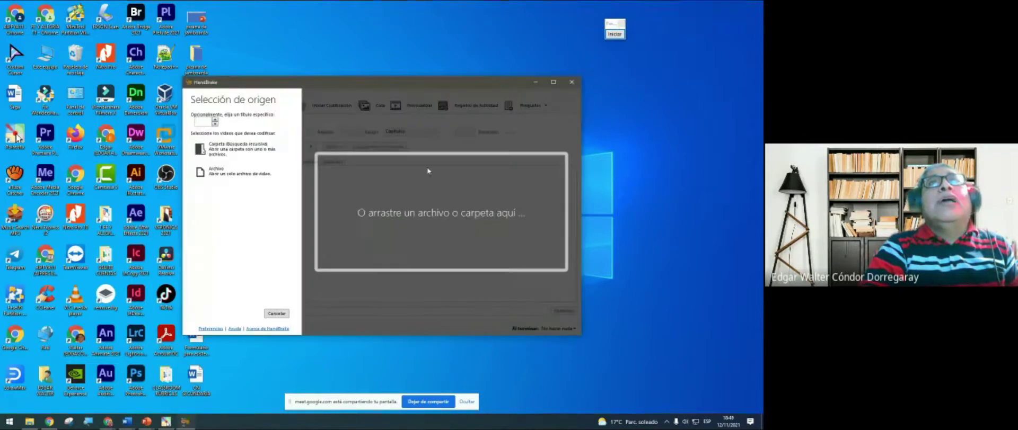
click(616, 34)
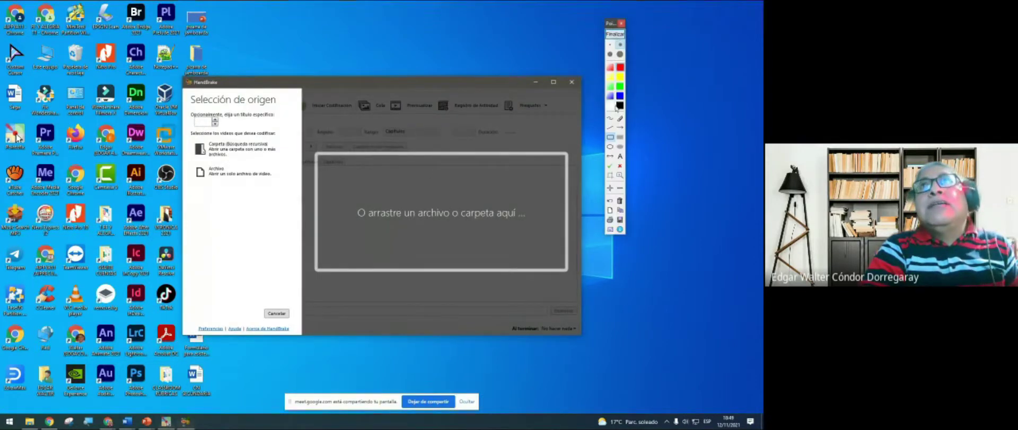
drag(301, 144, 429, 283)
mouse_move(460, 139)
mouse_down()
mouse_move(469, 201)
mouse_move(547, 280)
mouse_up()
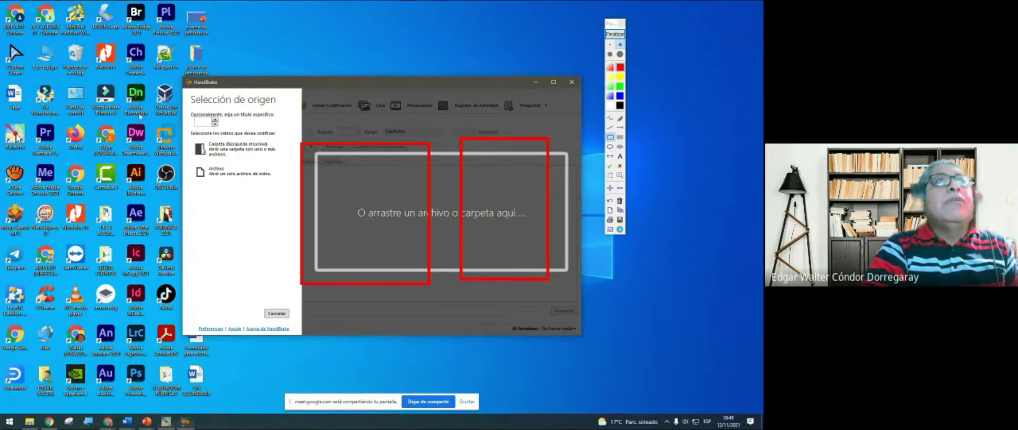
click(616, 34)
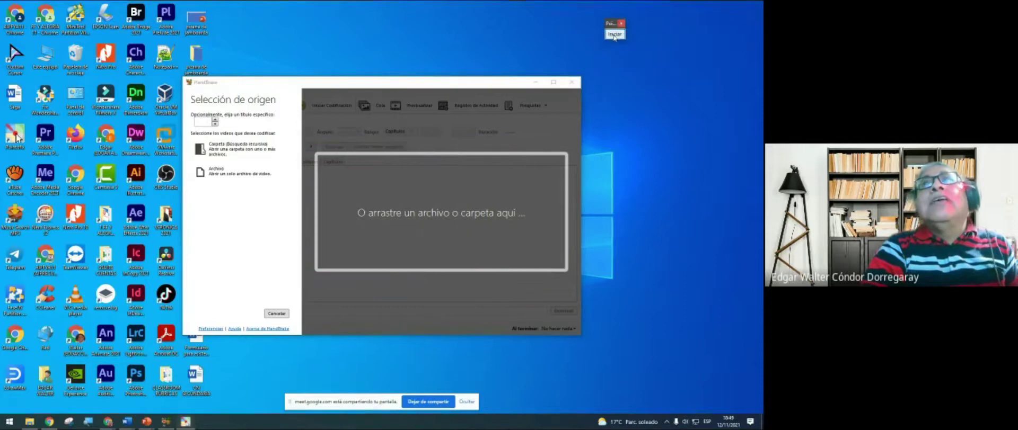
click(572, 82)
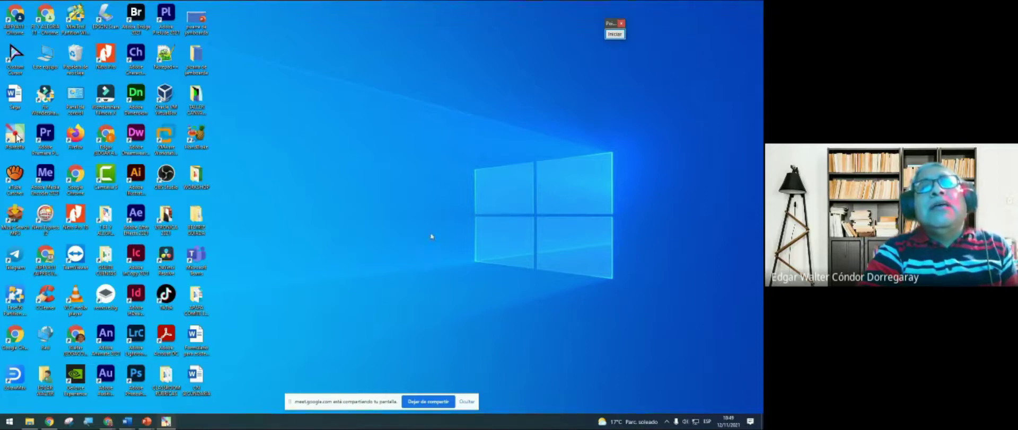
Leave the annotation mode and switch to the CLASSROOM Jamboard in Chrome
click(613, 35)
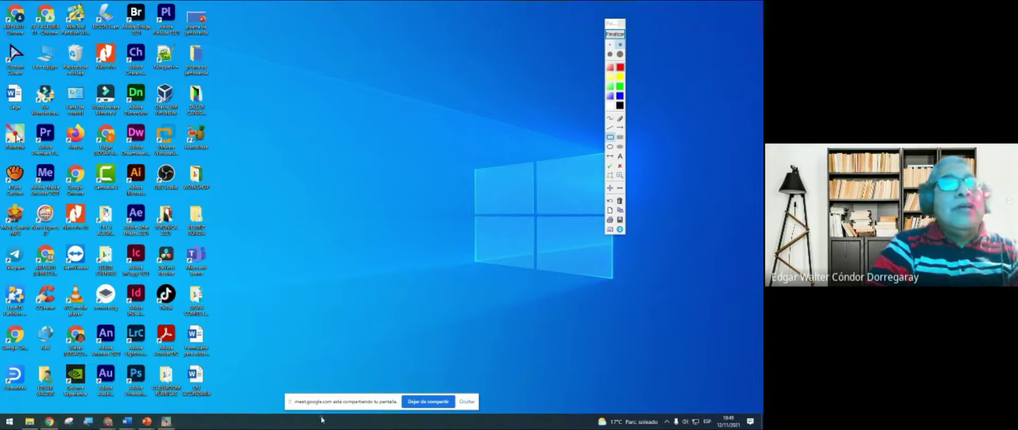
click(615, 34)
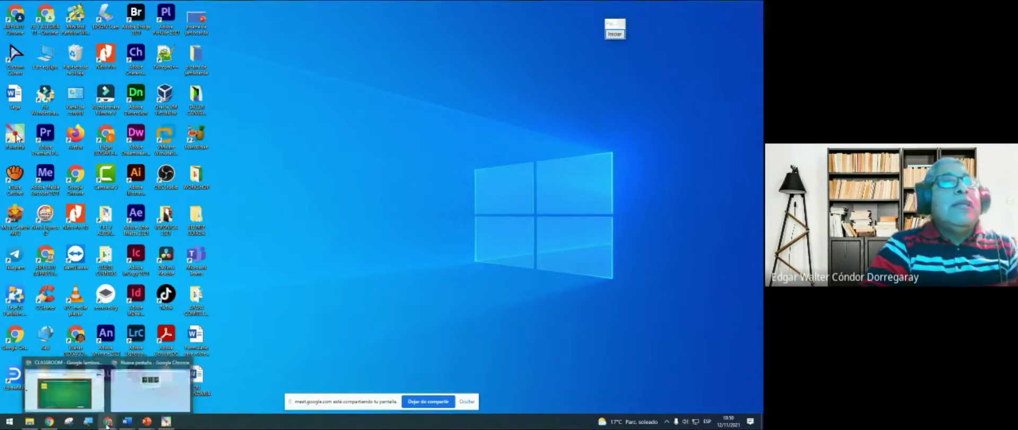
click(93, 392)
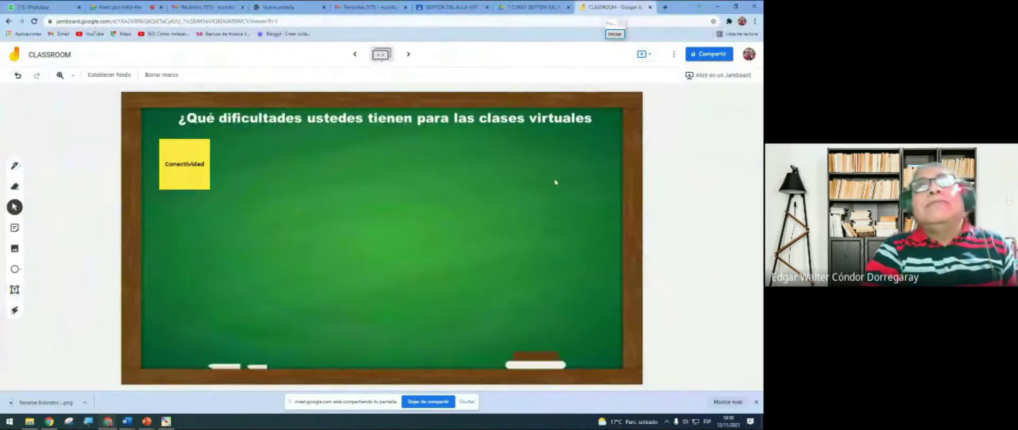
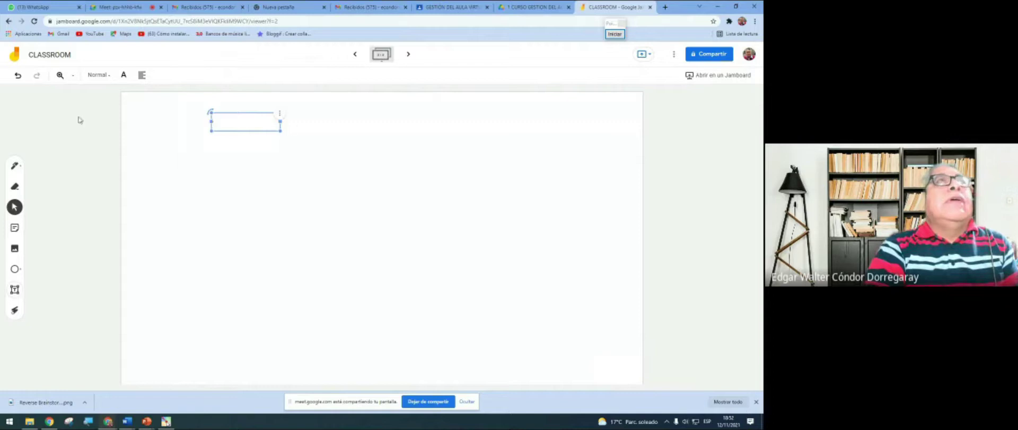
Set the image "Reverse Brainstorming Design Thinking Online Whiteboard" from the Descargas folder as the blank frame's background
click(57, 115)
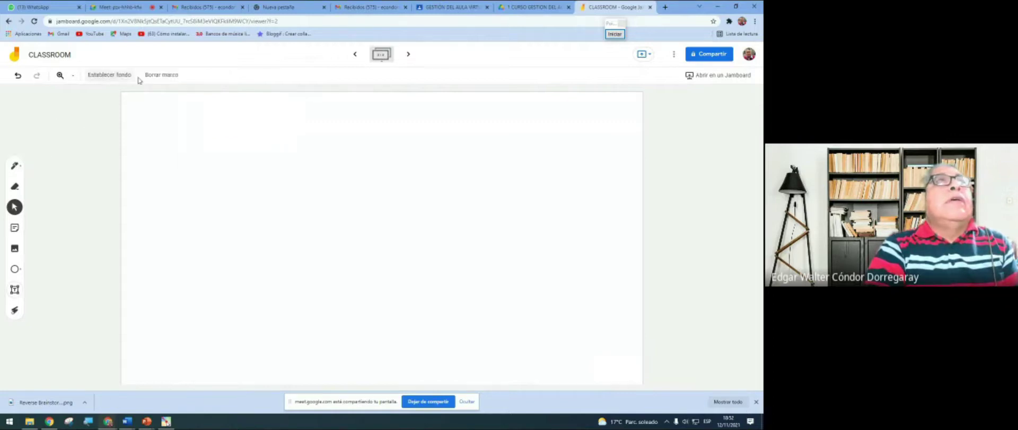
click(119, 74)
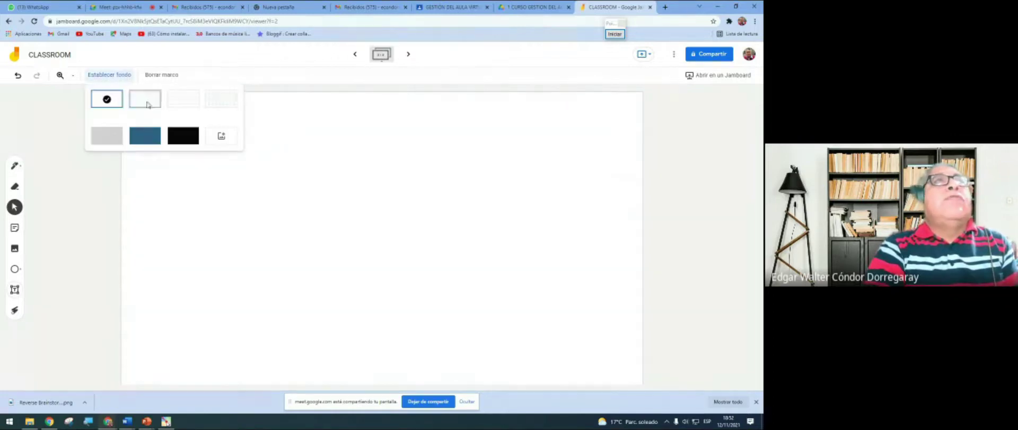
click(230, 136)
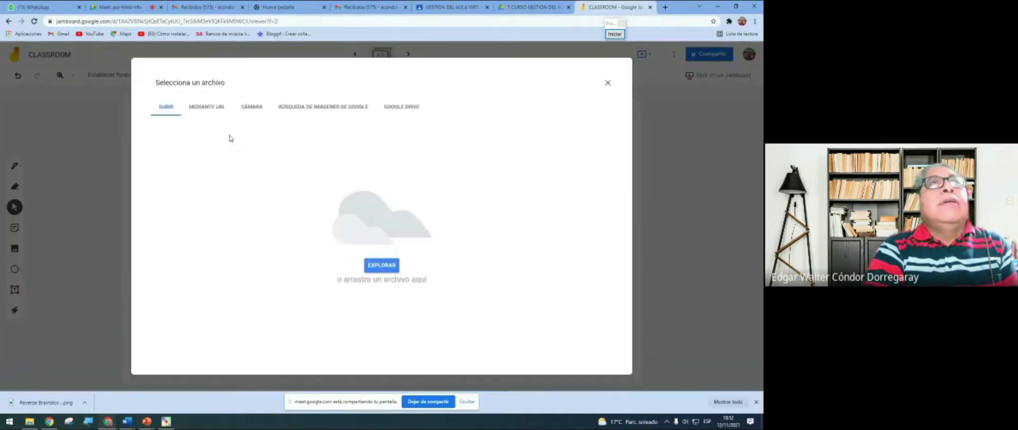
click(382, 265)
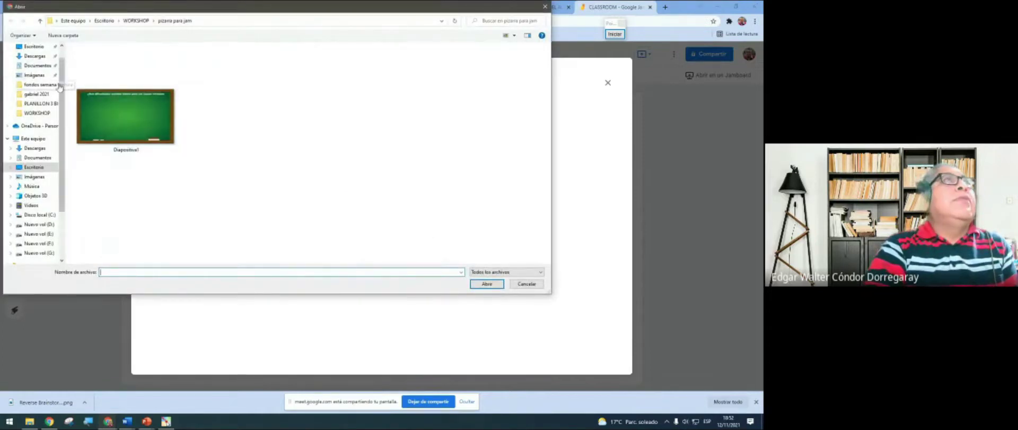
scroll(48, 77, up, 2)
click(38, 72)
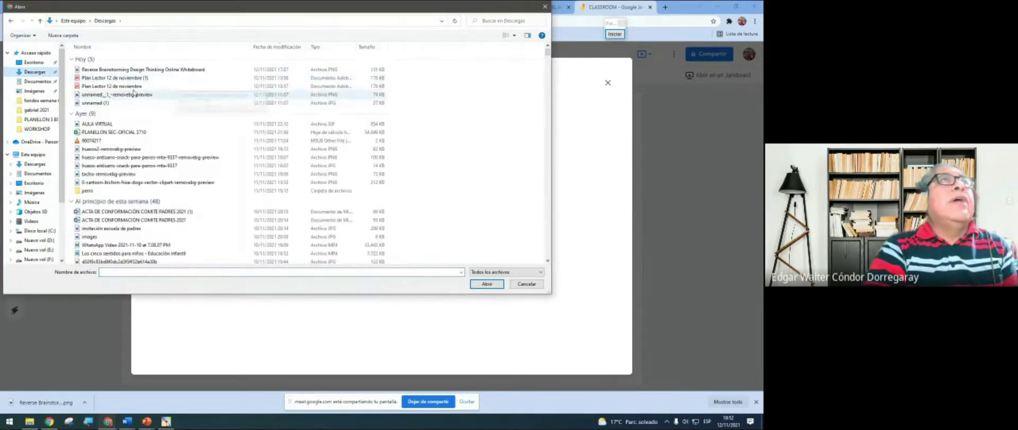
click(143, 69)
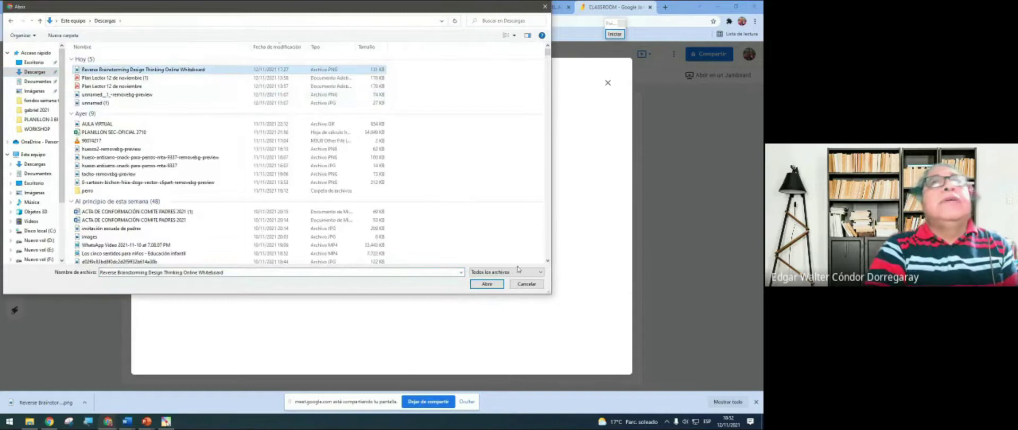
click(487, 285)
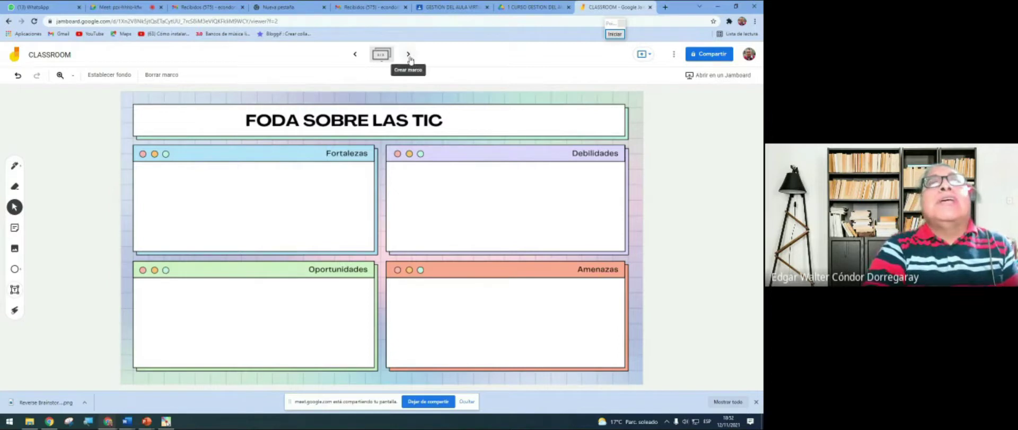
Page back to the first frame about virtual class difficulties and forward again to the "FODA SOBRE LAS TIC" frame
click(355, 55)
click(355, 54)
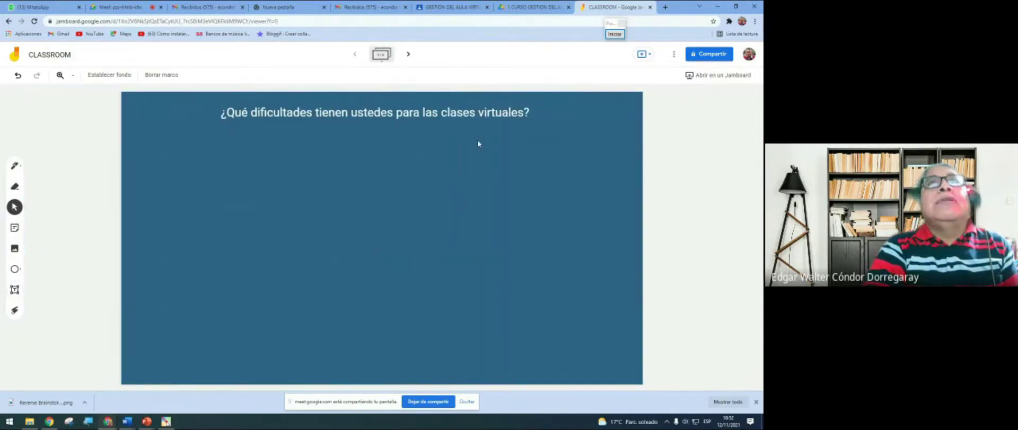
click(409, 55)
click(409, 55)
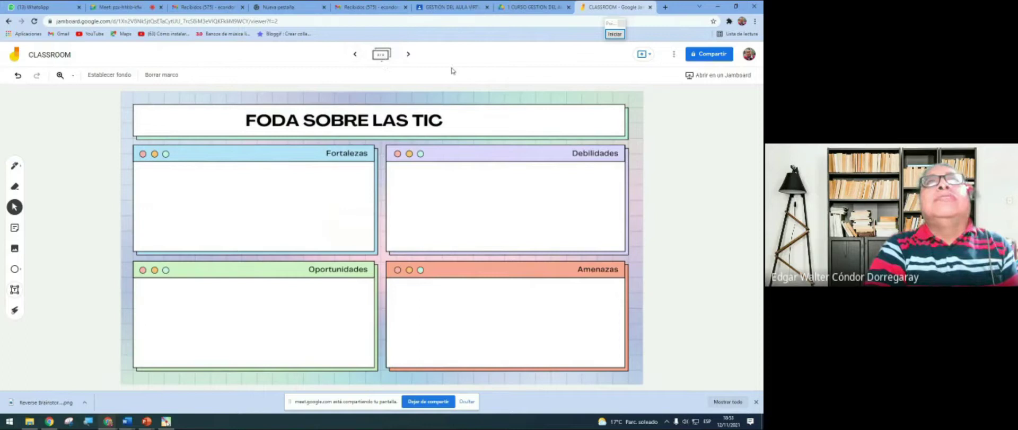
Add a new frame after the "FODA SOBRE LAS TIC" frame and go back to the FODA frame
click(408, 54)
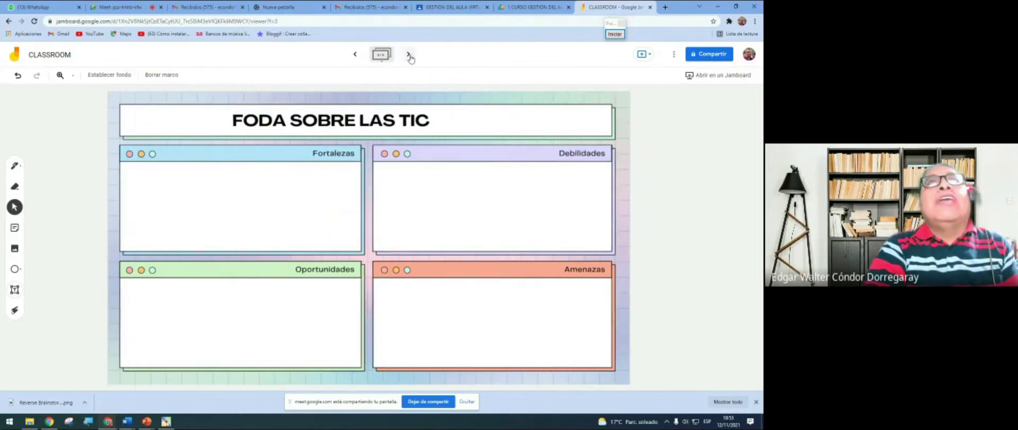
click(355, 55)
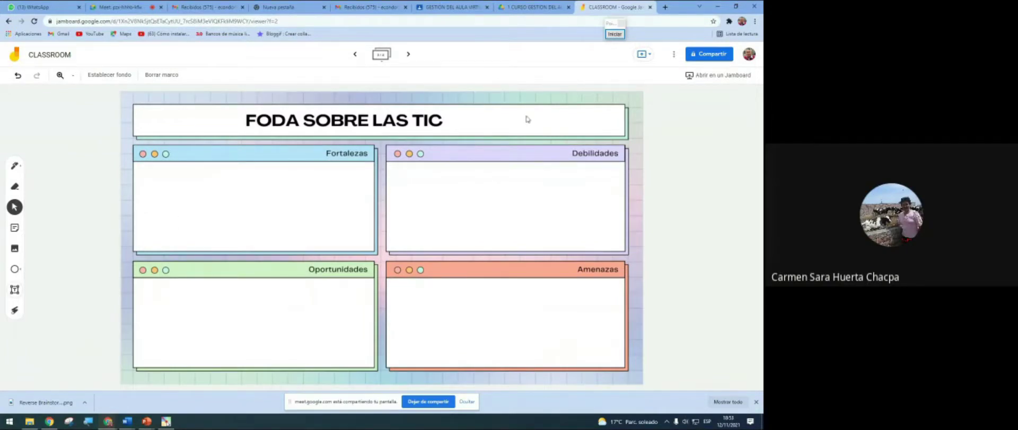
Search Google for "canva" in a new browser tab and open the Canva website from the results
click(665, 9)
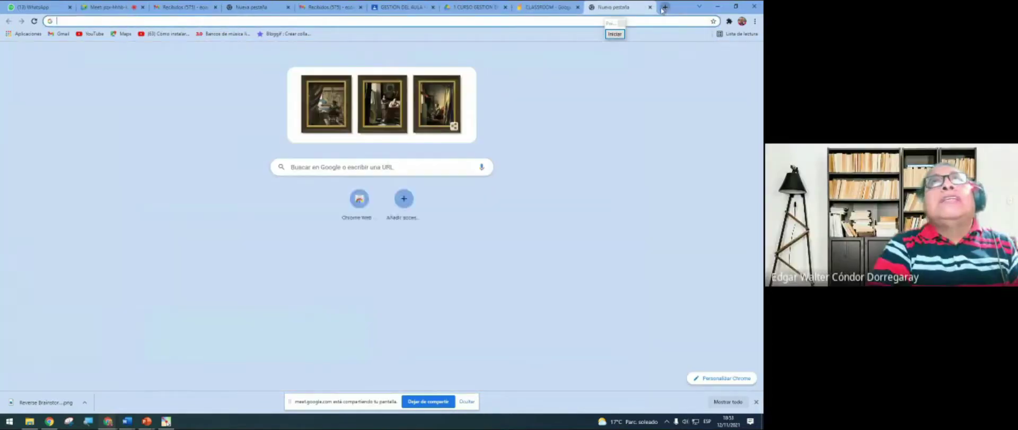
click(301, 166)
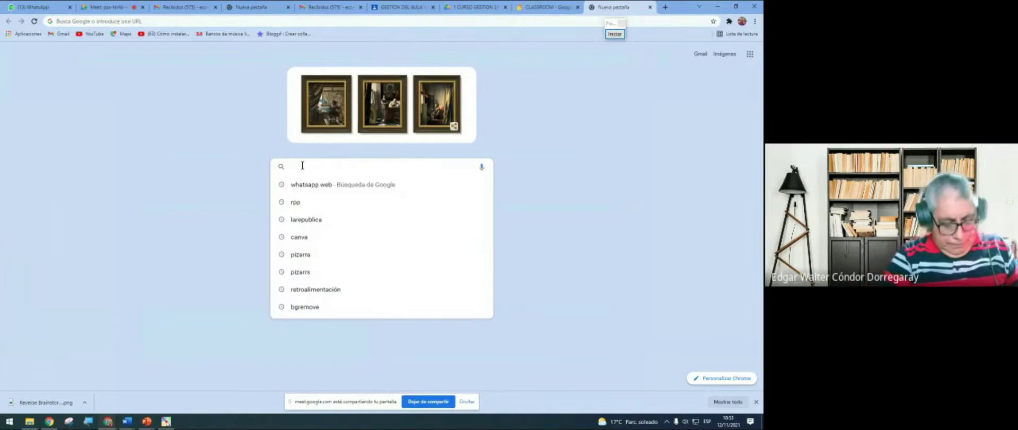
text(canva)
key(Return)
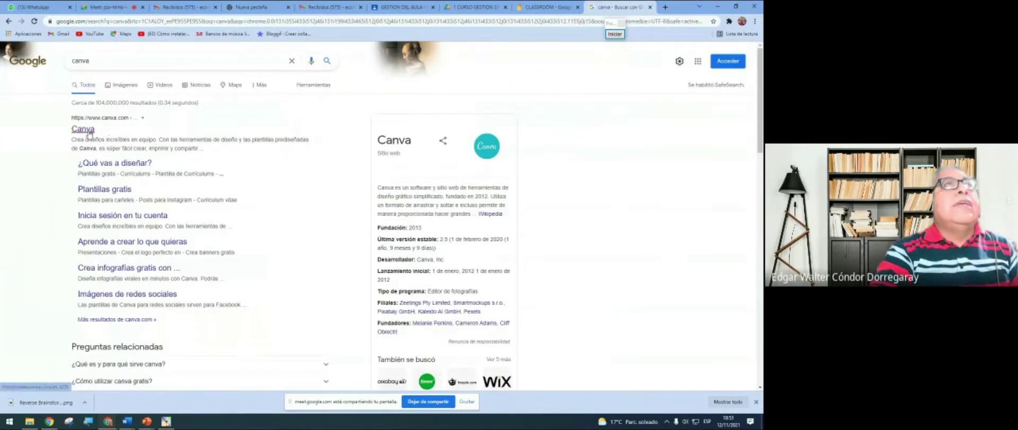
click(89, 133)
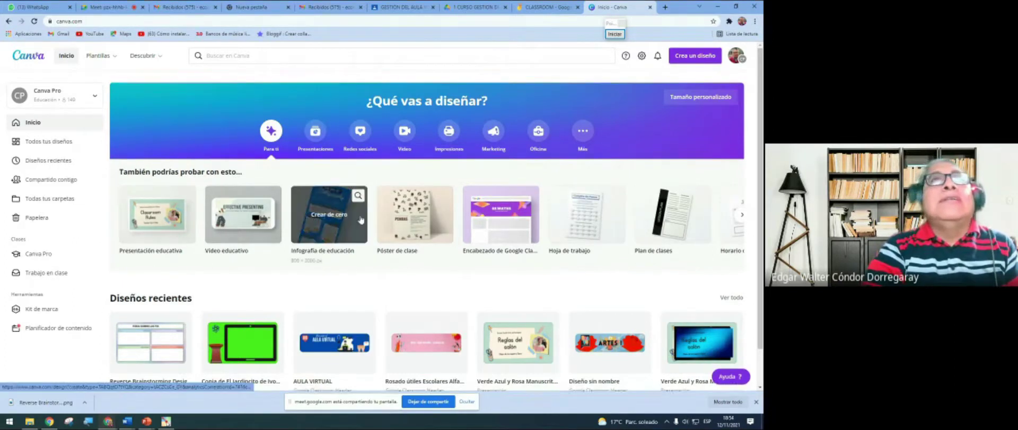
Look through Canva's Presentaciones, Redes sociales, Video, Impresiones and Marketing design categories
click(319, 136)
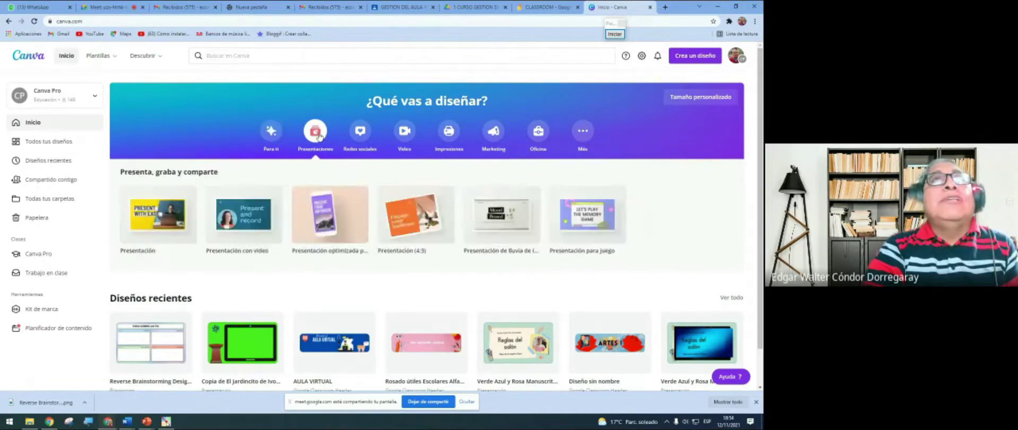
click(362, 130)
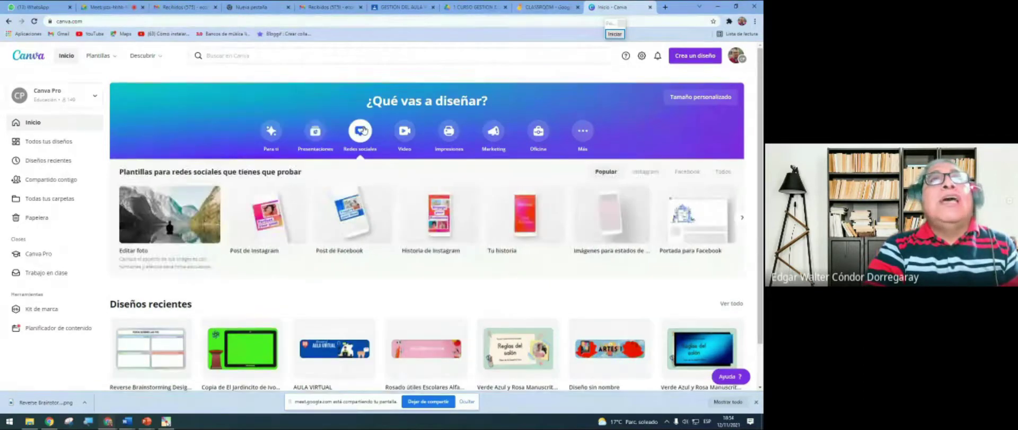
click(404, 131)
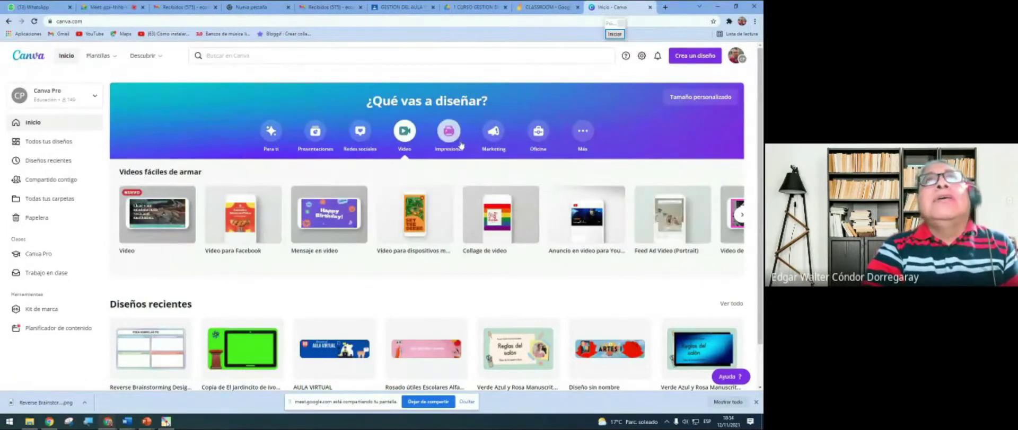
click(449, 131)
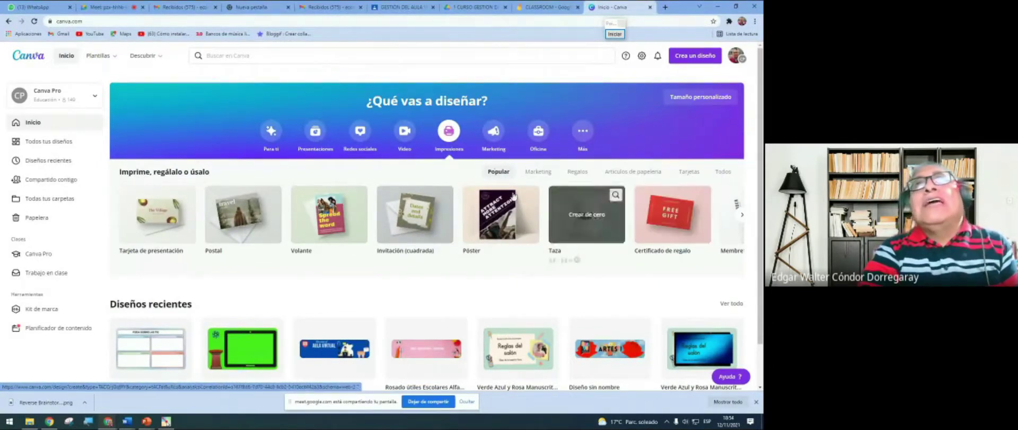
click(493, 133)
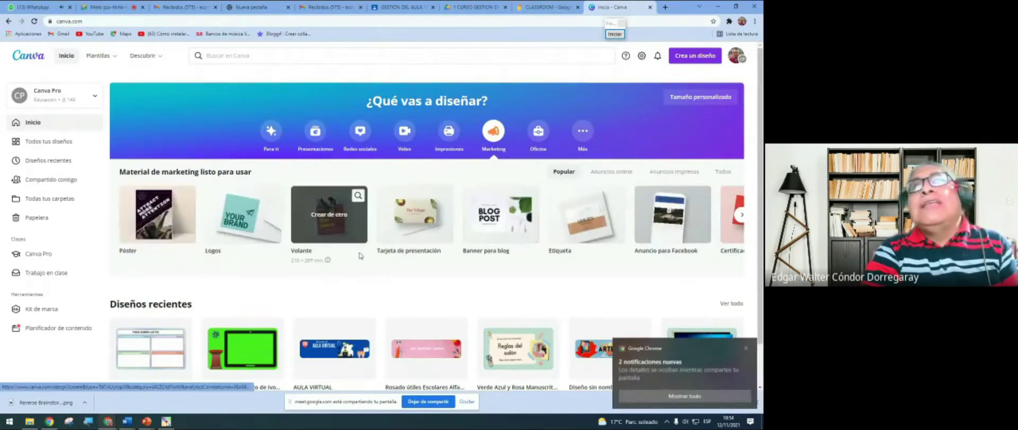
Search Canva for "classroom" and browse the matching templates
click(214, 55)
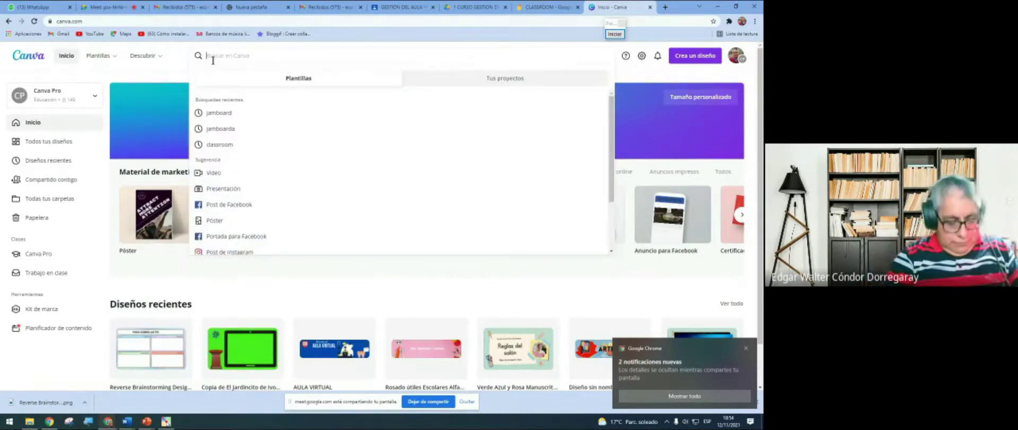
text(cla)
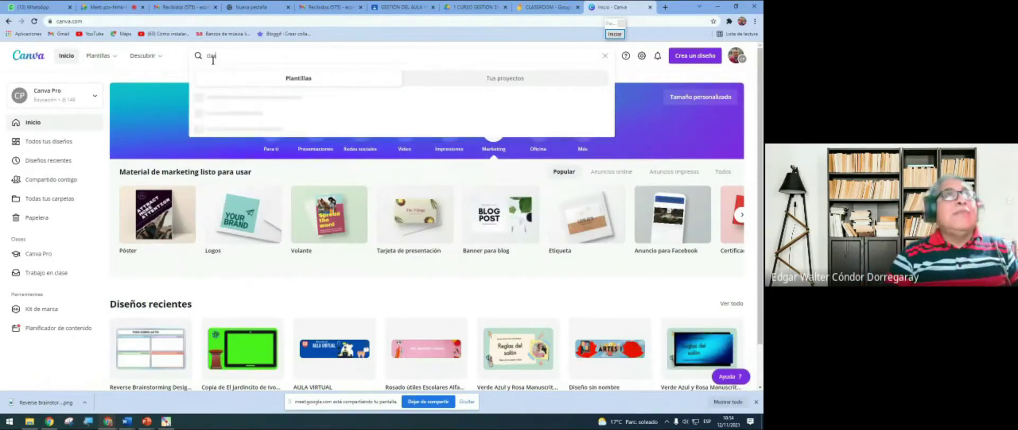
text(ssroom)
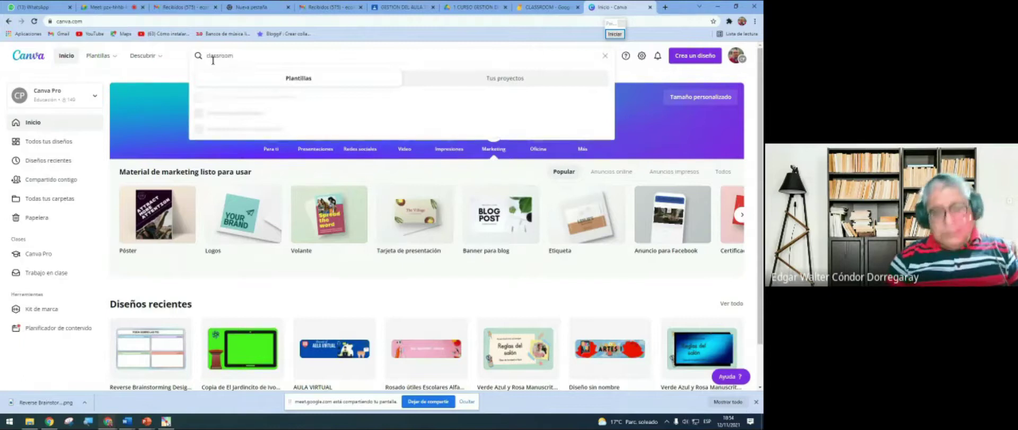
key(Return)
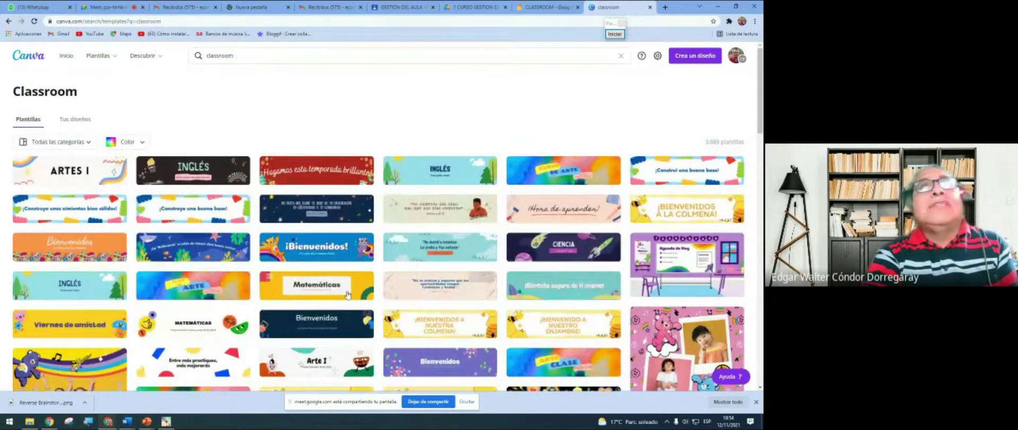
scroll(129, 318, down, 1)
scroll(129, 318, down, 5)
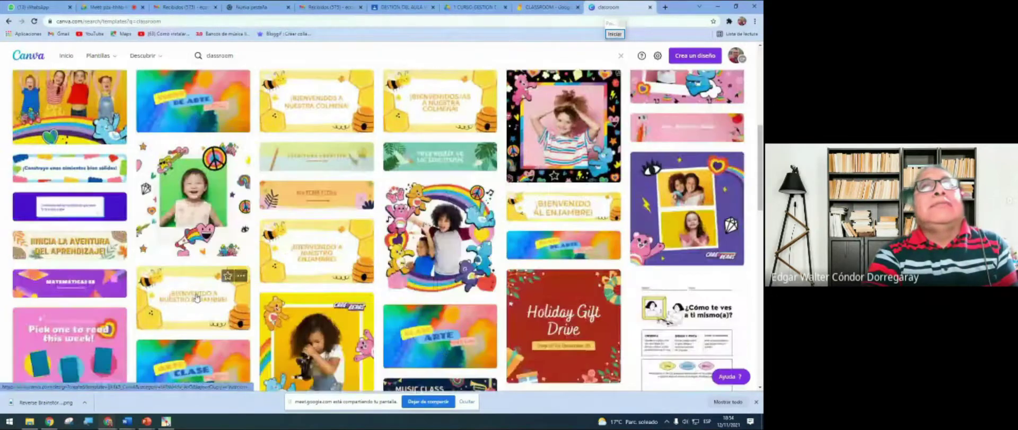
scroll(196, 298, down, 3)
scroll(196, 298, up, 7)
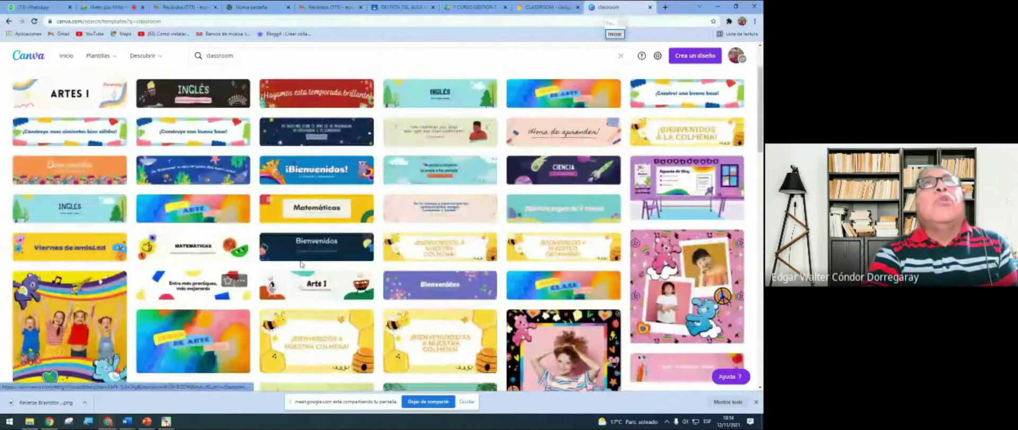
View the header banner of the GESTIÓN DEL AULA VIRTUAL course in Google Classroom and return to the Canva templates
click(390, 8)
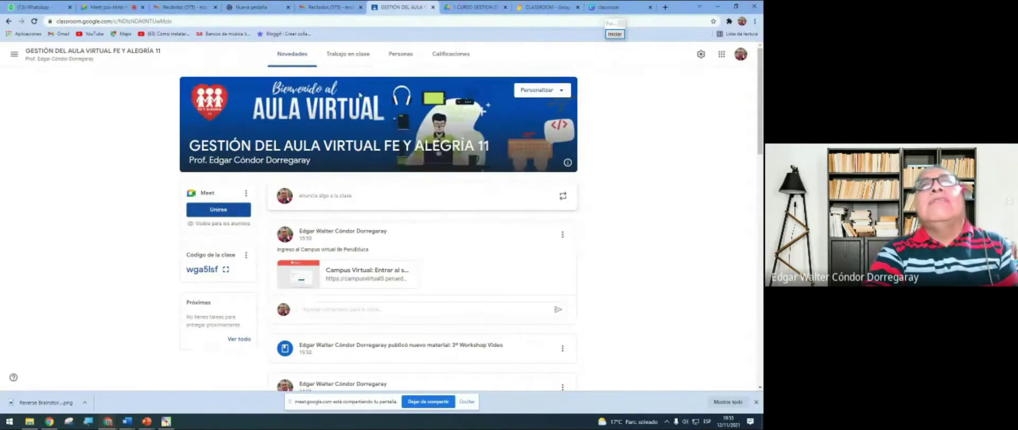
click(595, 11)
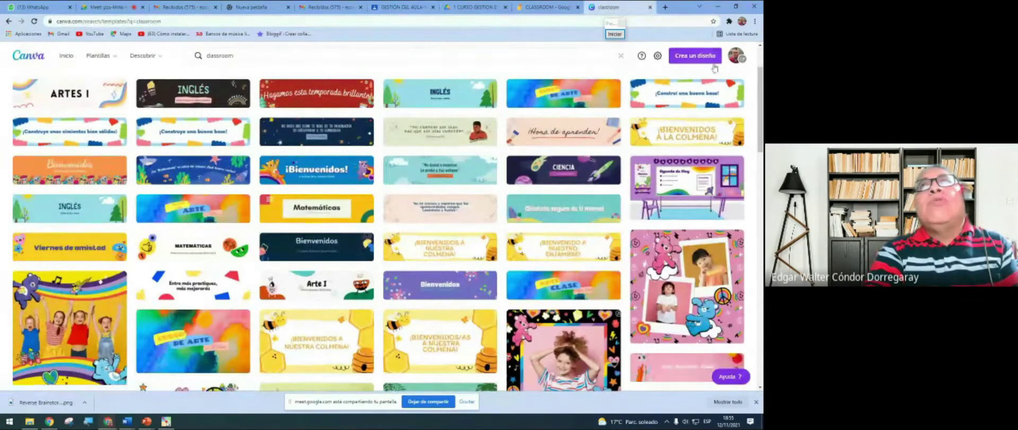
mouse_move(98, 68)
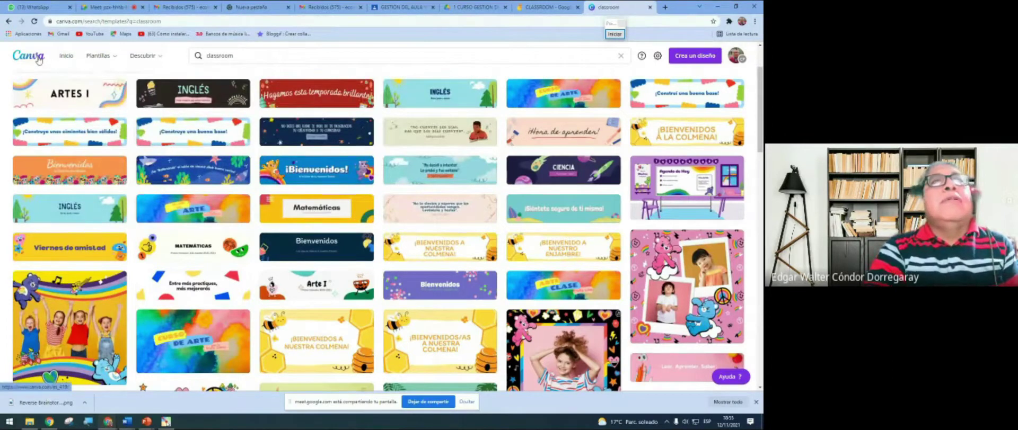
Open the blue "¡Bienvenidos!" banner template for editing, replace it with the dark "INGLÉS" template and select its subtitle group
click(328, 175)
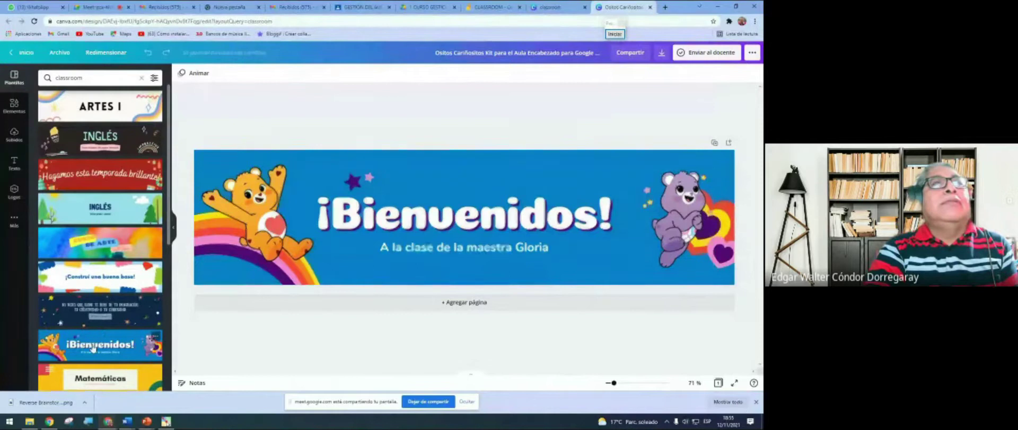
click(101, 276)
click(104, 243)
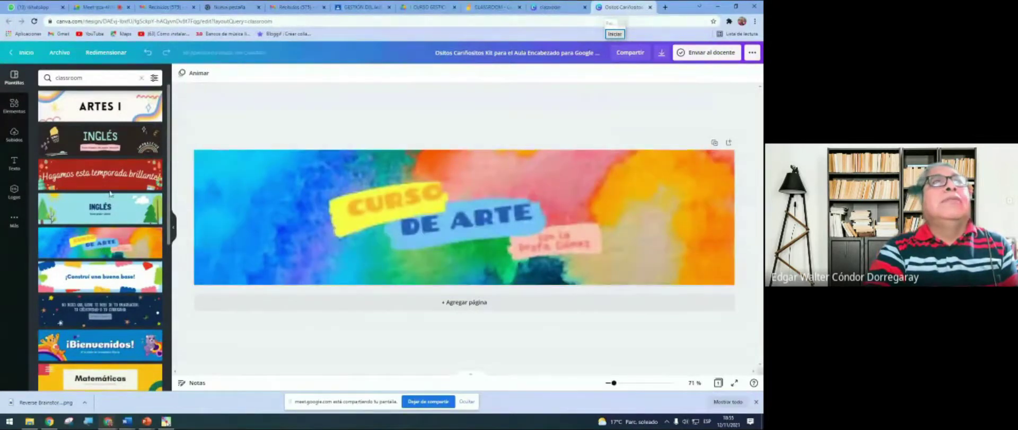
click(110, 150)
mouse_move(432, 216)
mouse_down()
mouse_move(435, 248)
mouse_move(449, 215)
mouse_up()
click(461, 257)
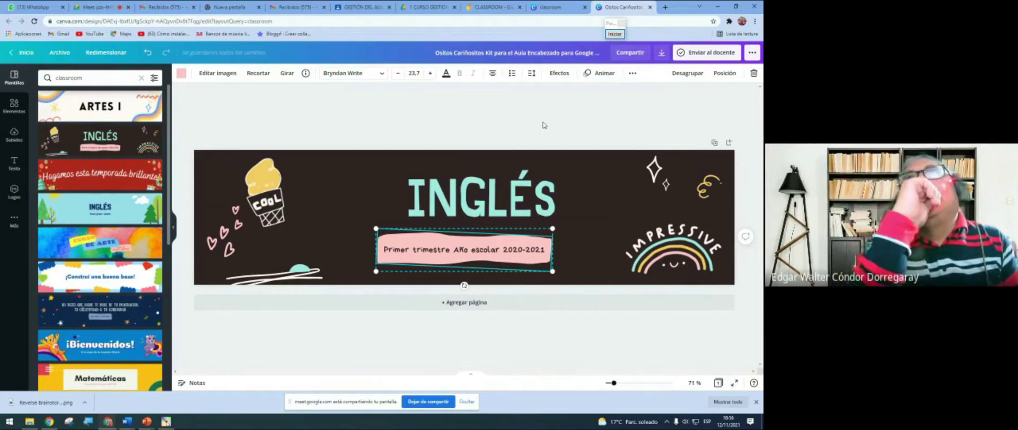
Close the banner design and the Canva template results, and return to the Jamboard's frame about virtual class difficulties
click(650, 7)
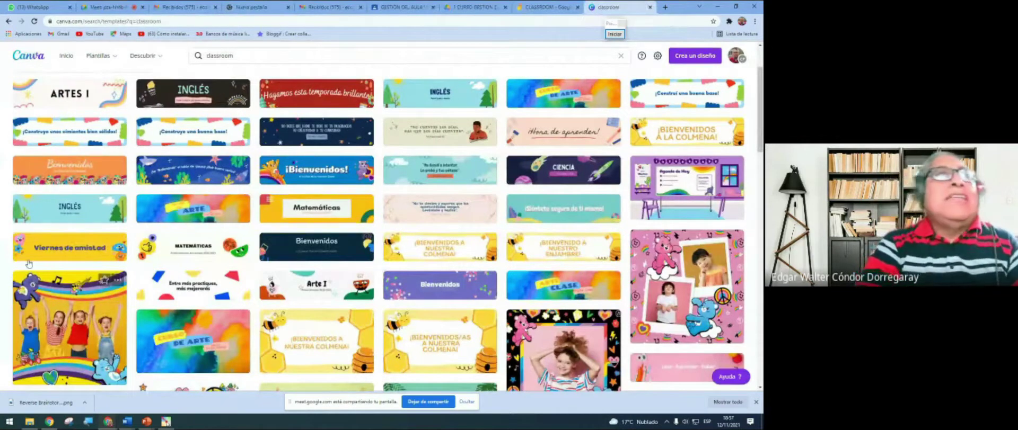
mouse_move(146, 56)
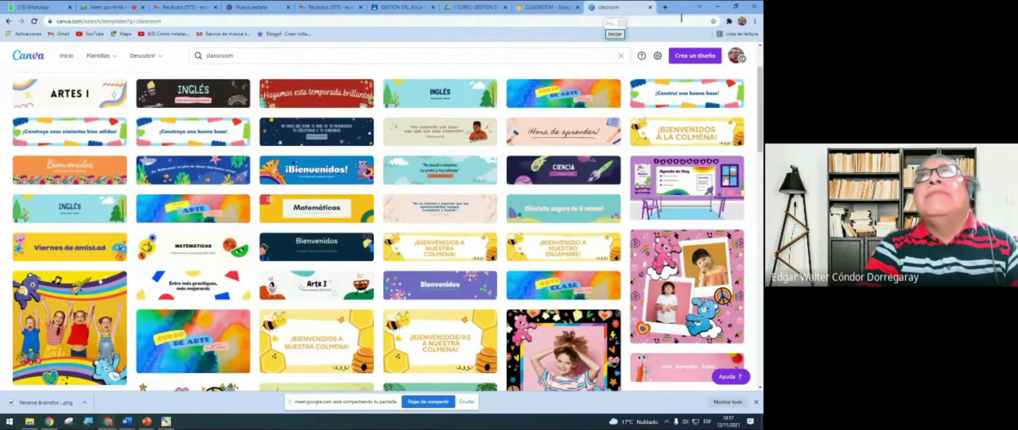
click(650, 7)
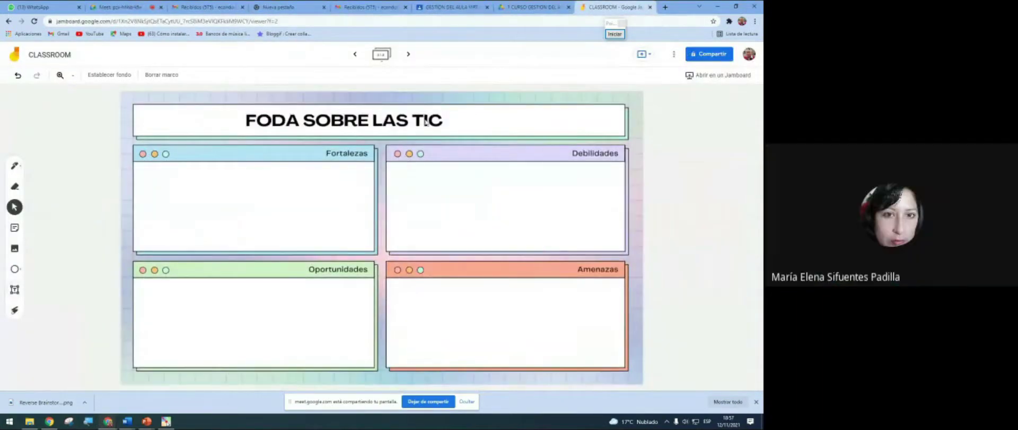
click(355, 55)
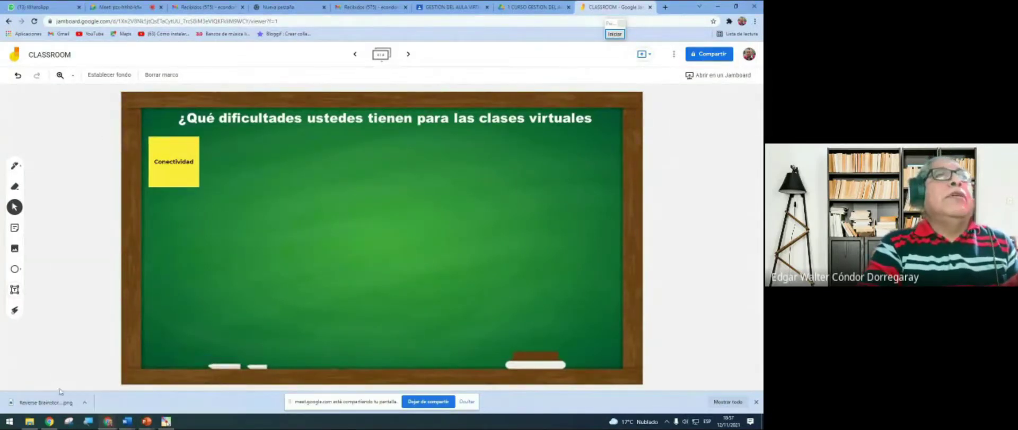
Locate the AULA VIRTUAL image in the Descargas folder, checking the WORKSHOP folder first, and put the Explorer windows away
click(715, 7)
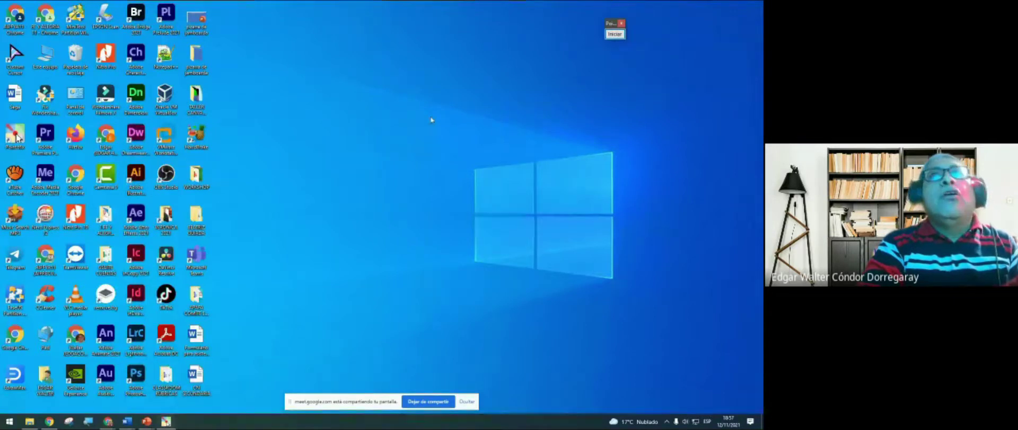
double_click(197, 178)
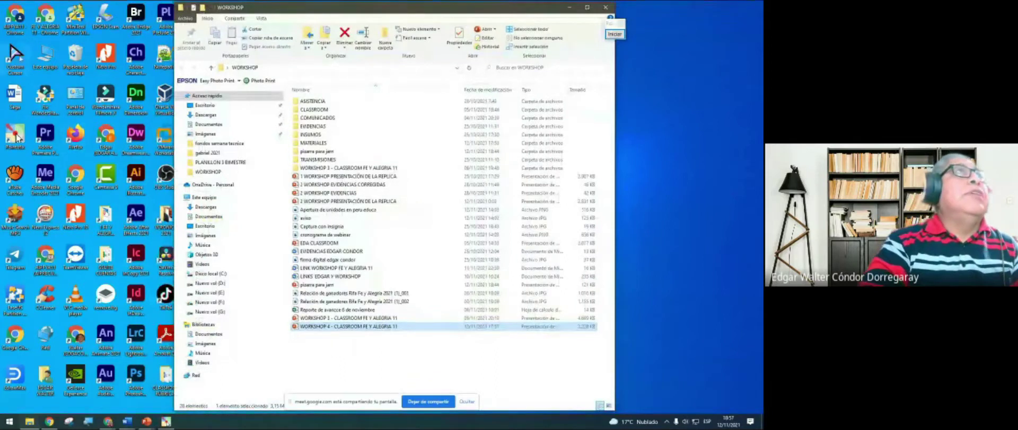
key(super+e)
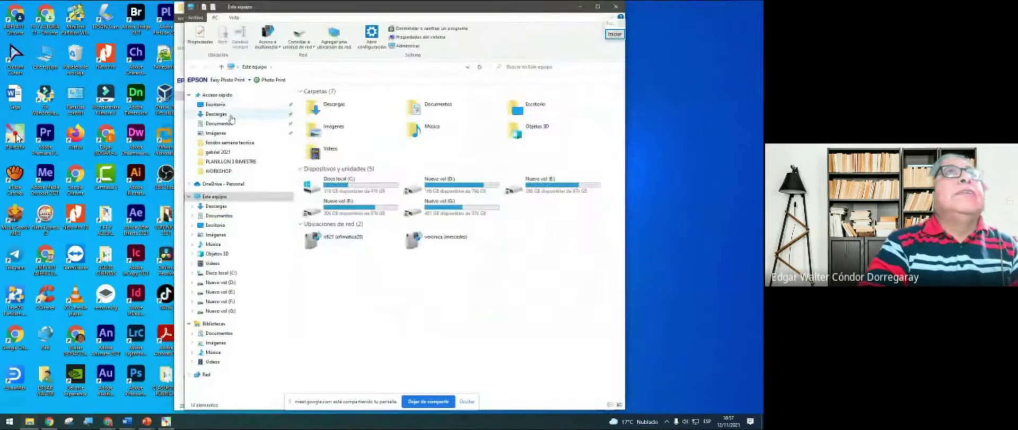
click(231, 115)
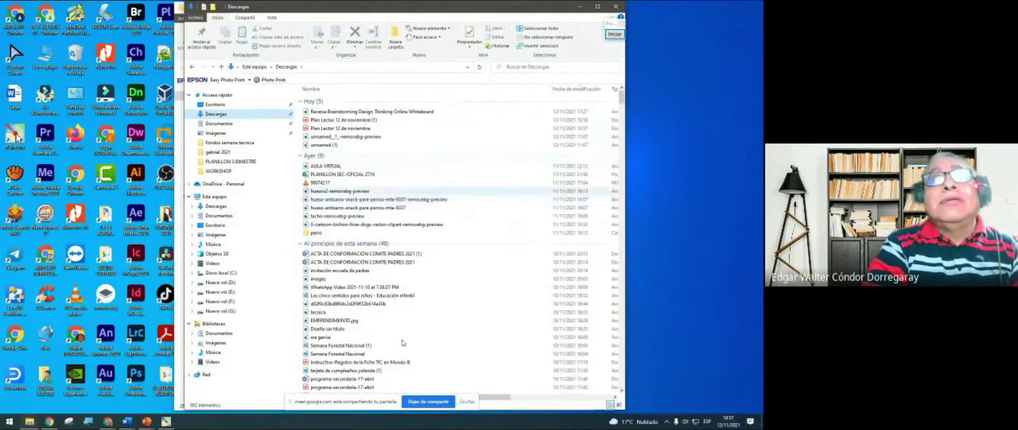
drag(428, 9, 380, 8)
drag(577, 230, 673, 226)
click(374, 168)
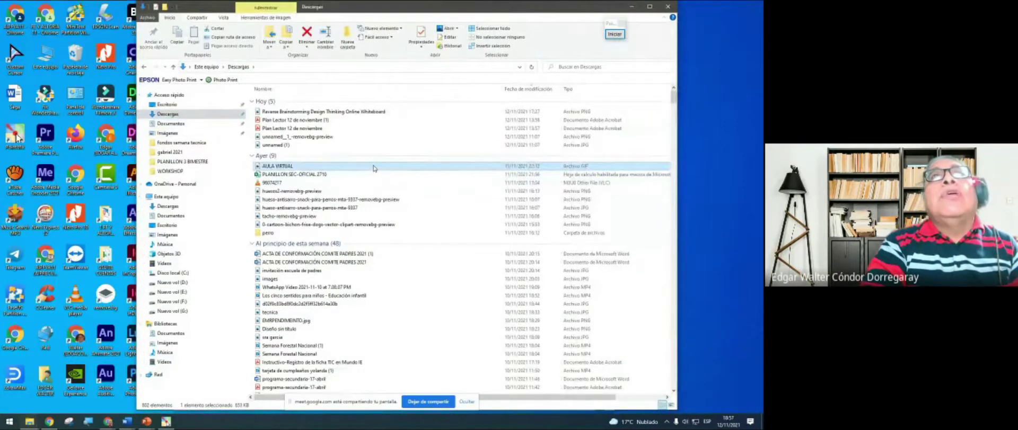
click(634, 11)
click(603, 5)
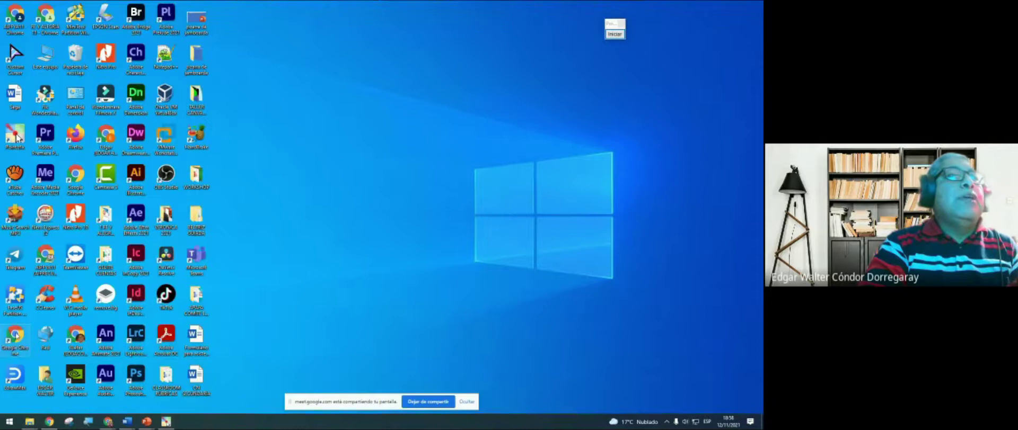
Switch to a new Chrome tab, find Canva through a Google search, open its home page and dismiss the presentations promotion
click(17, 337)
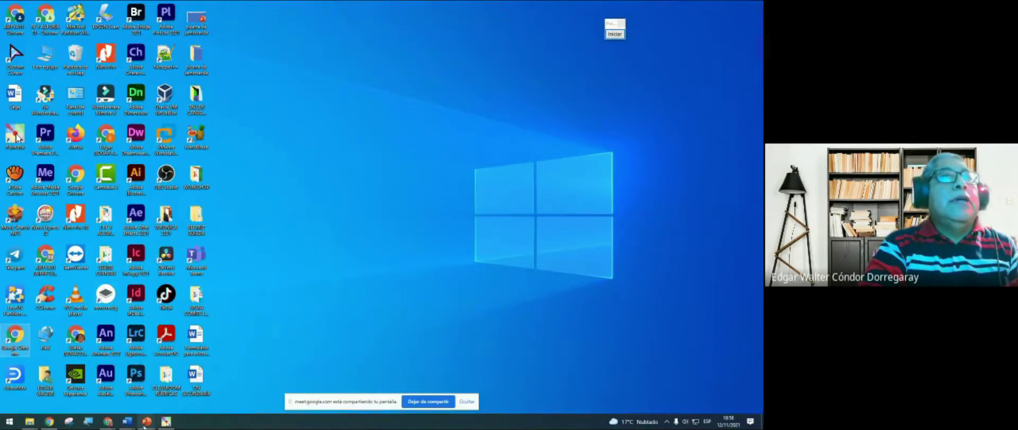
click(109, 422)
click(150, 390)
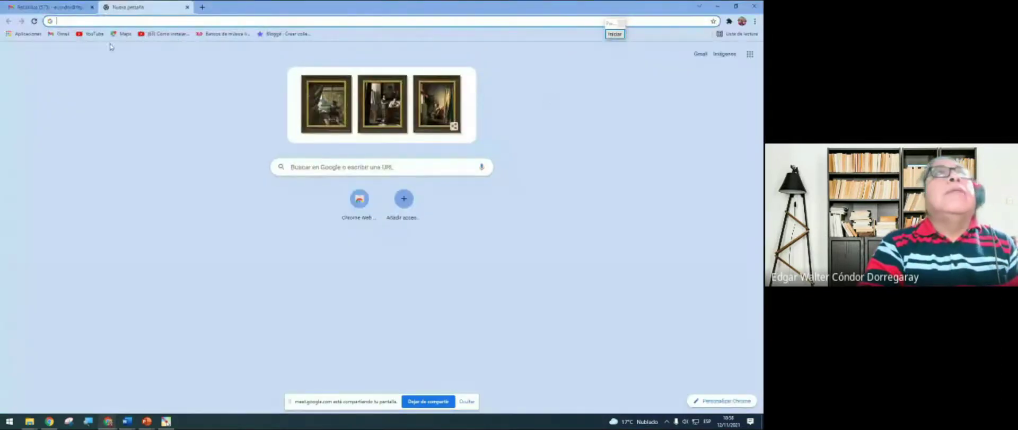
click(316, 167)
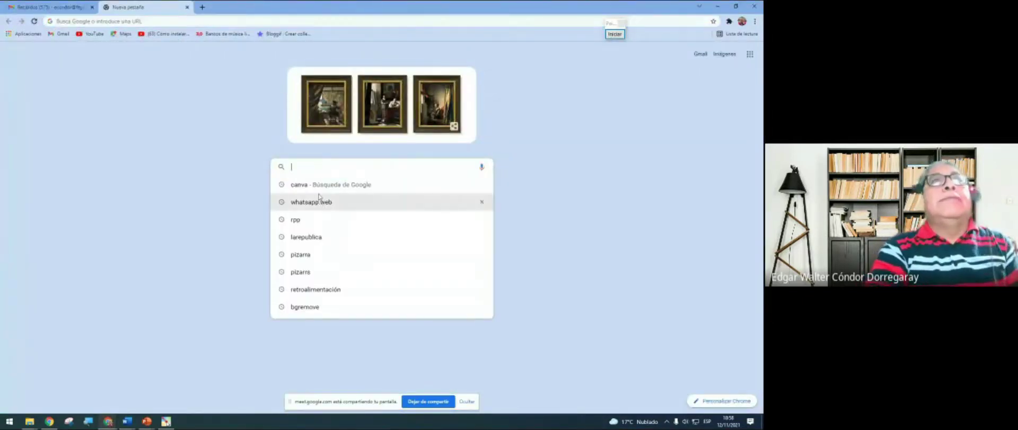
click(321, 186)
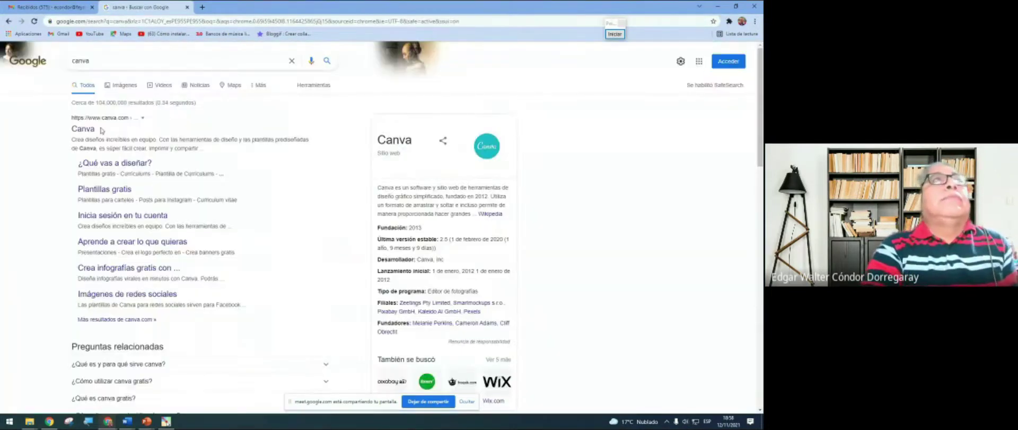
click(84, 129)
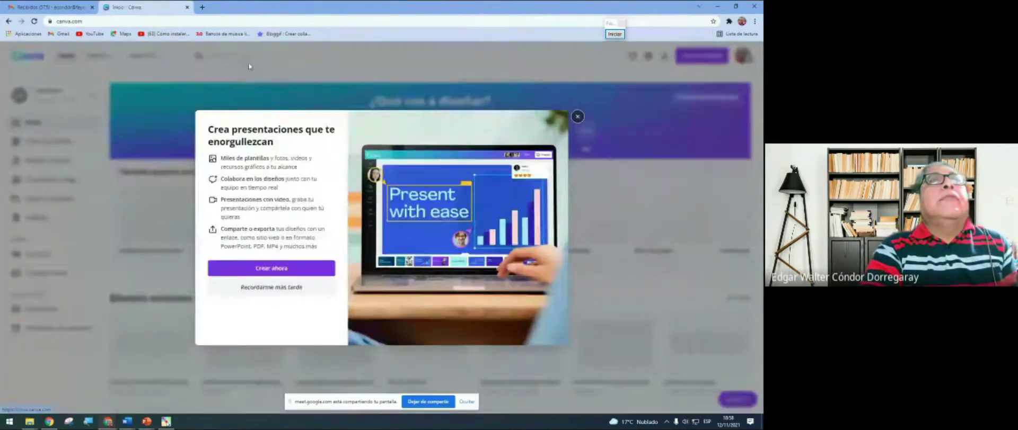
click(578, 118)
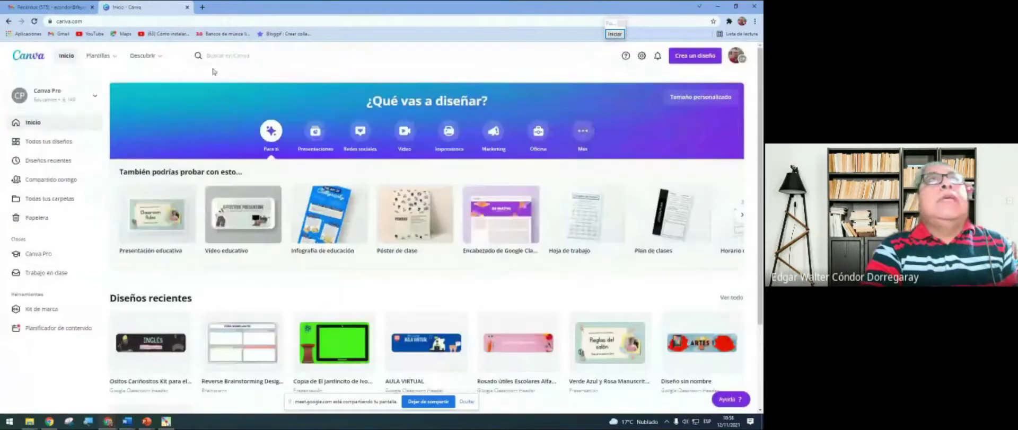
Search the Canva templates for "classroom" and open the white "ARTES I" rainbow banner template for editing
click(260, 53)
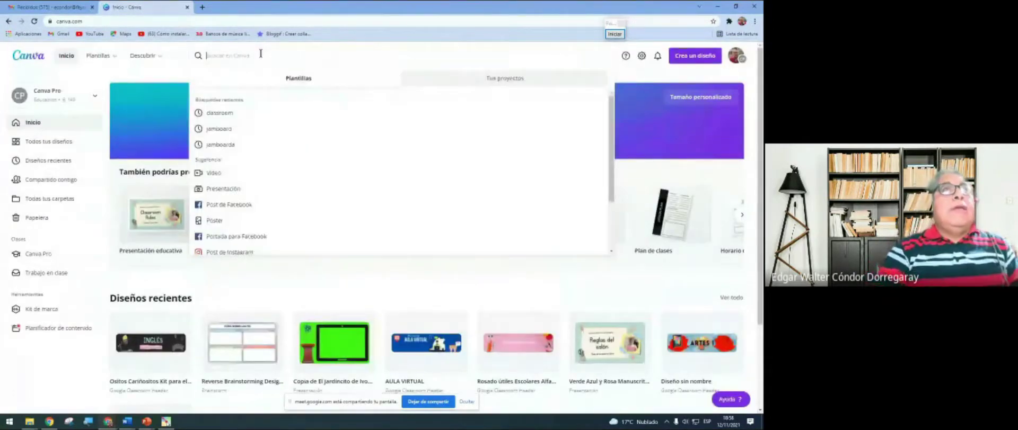
click(220, 112)
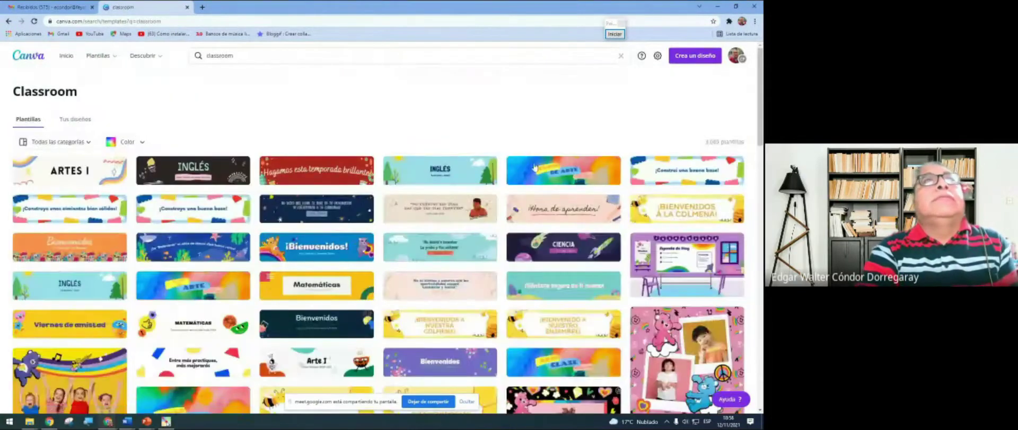
click(67, 177)
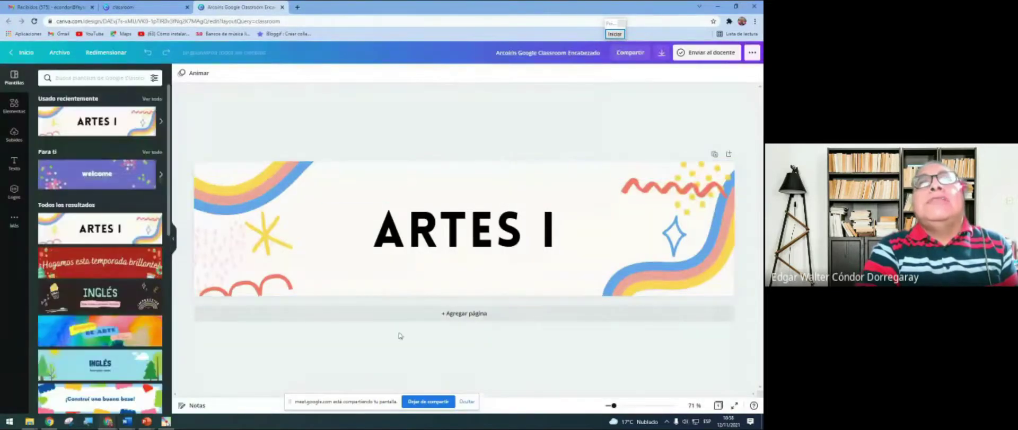
Download the "ARTES I" banner as a PNG, dismiss the sharing promotion and put the browser window away
click(753, 56)
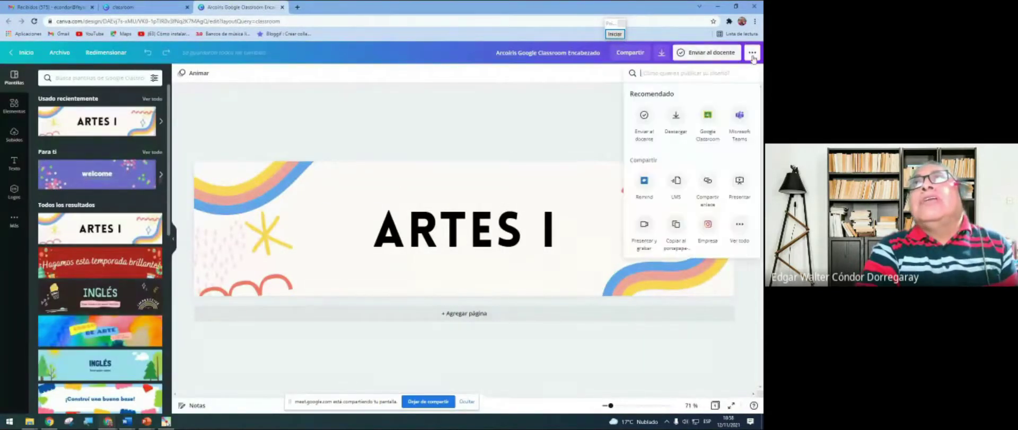
click(676, 116)
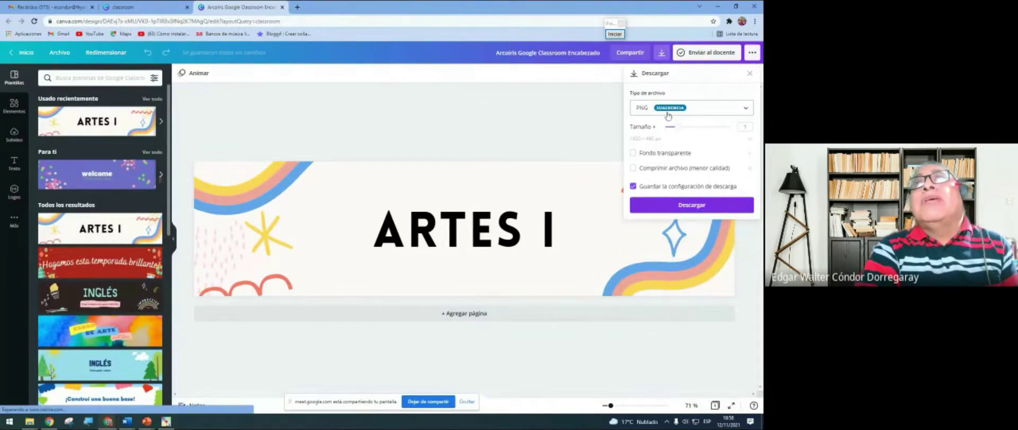
click(745, 111)
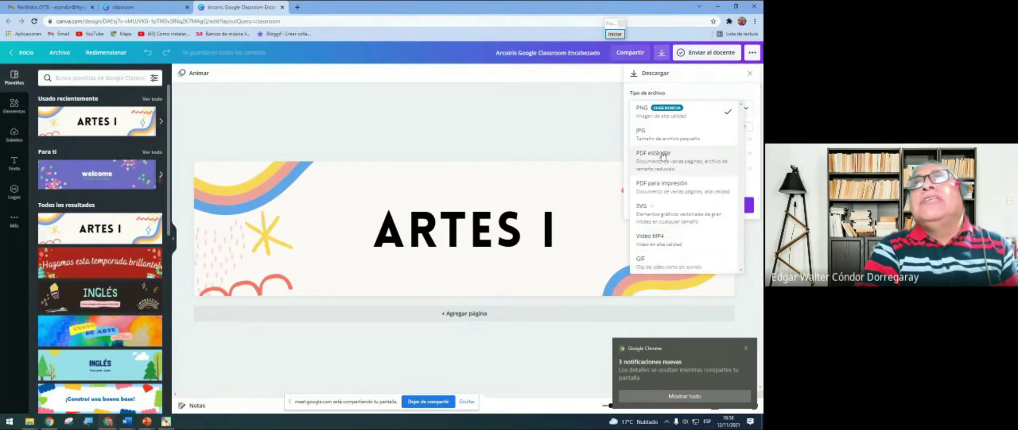
click(710, 91)
click(707, 205)
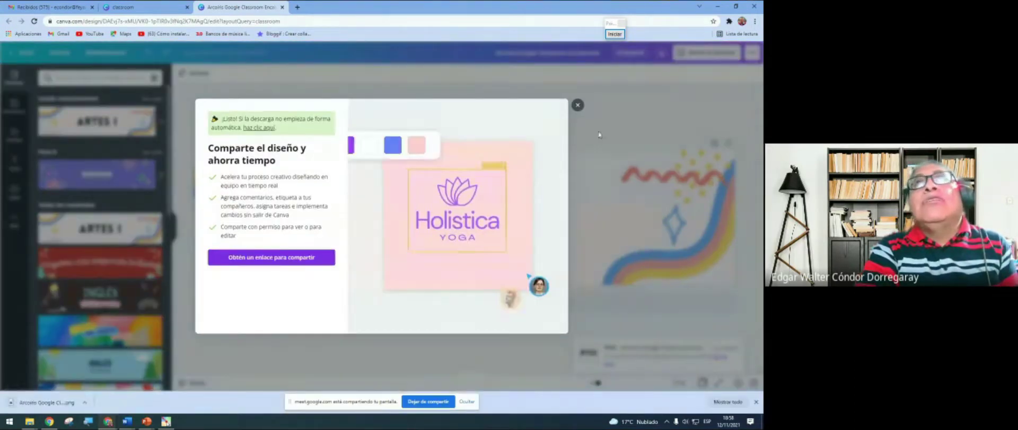
click(578, 105)
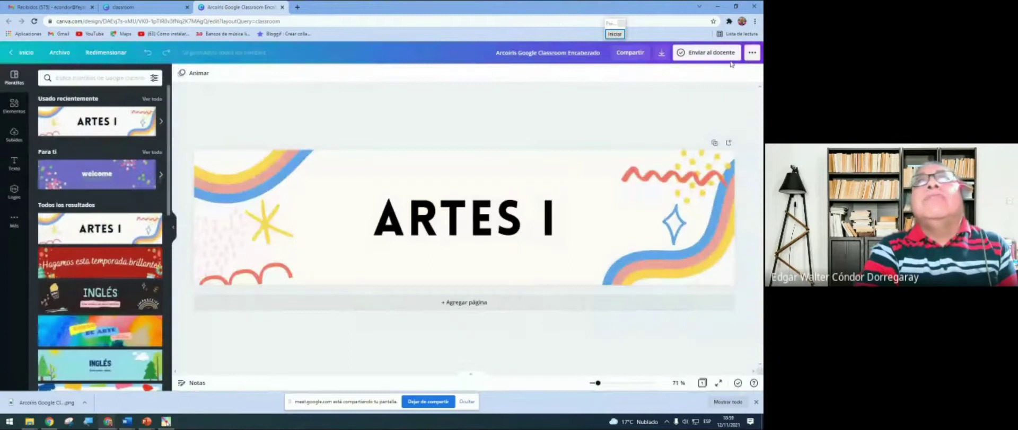
click(718, 7)
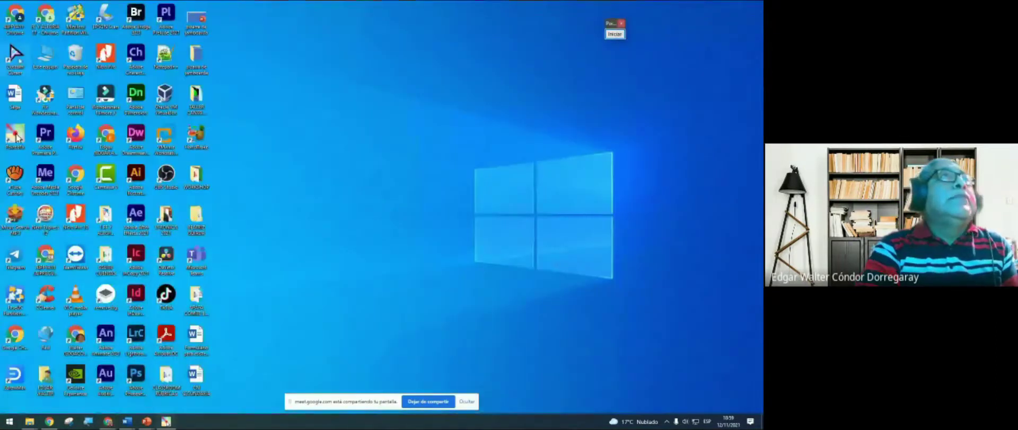
Preview the downloaded Arcoíris Google Classroom Encabezado image from the Descargas folder and close the viewer
key(super+e)
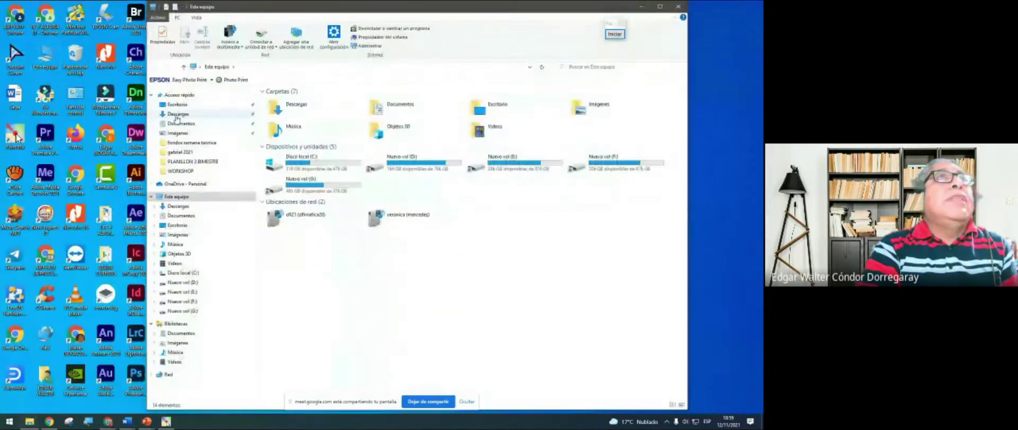
click(194, 114)
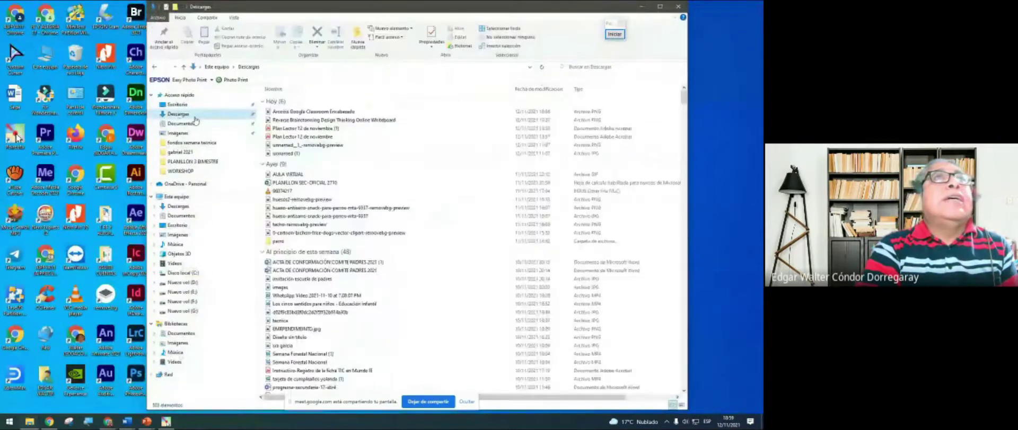
right_click(282, 112)
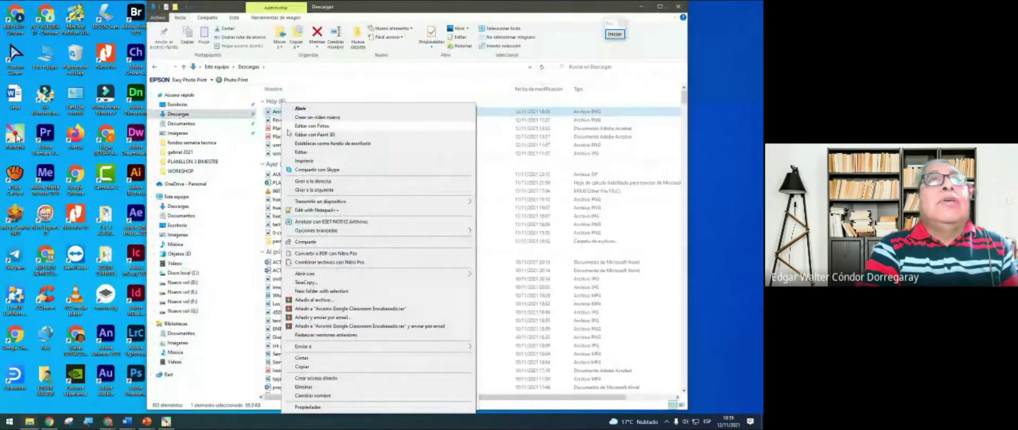
key(Return)
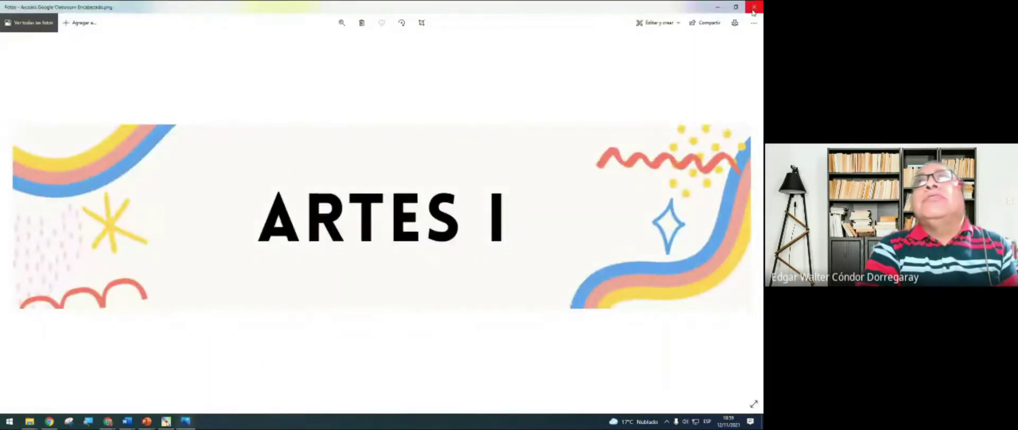
key(alt+F4)
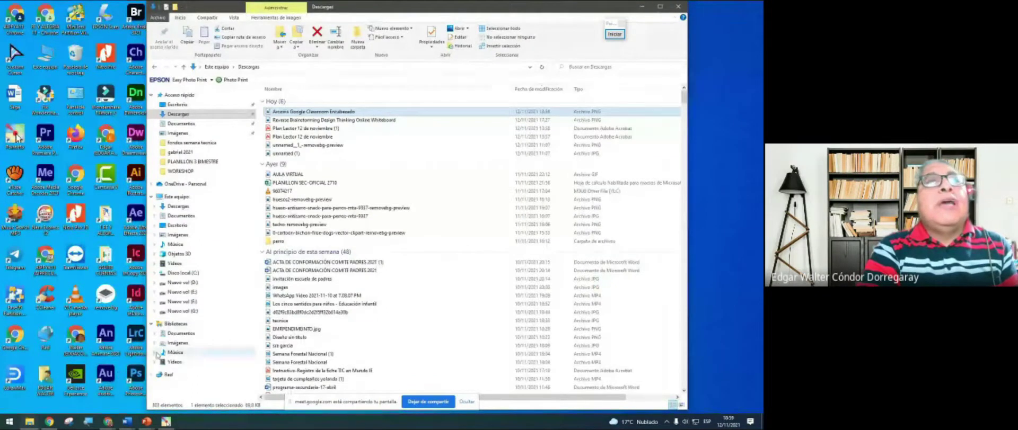
Return to the GESTIÓN DEL AULA VIRTUAL FE Y ALEGRÍA 11 course page in Google Classroom
click(108, 421)
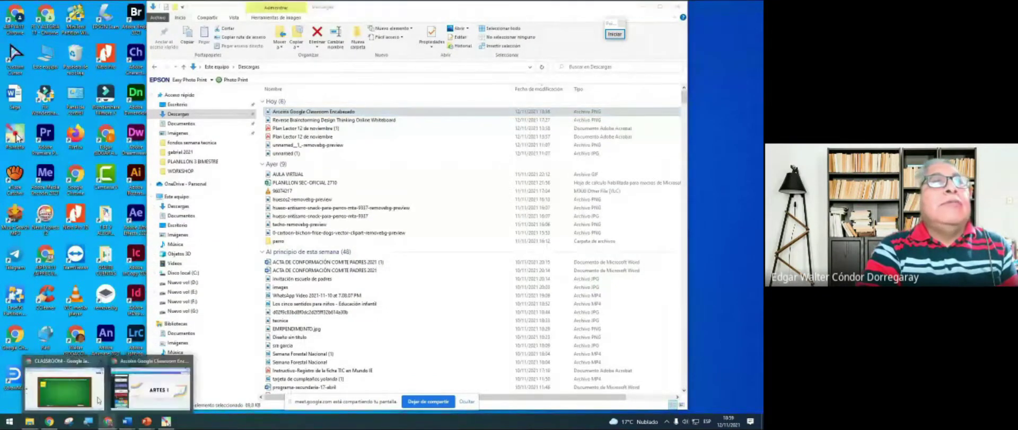
click(98, 401)
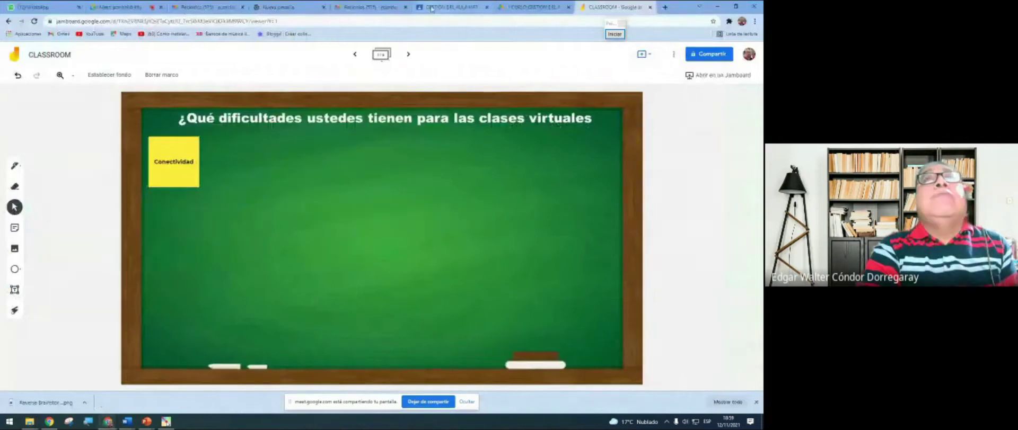
click(455, 7)
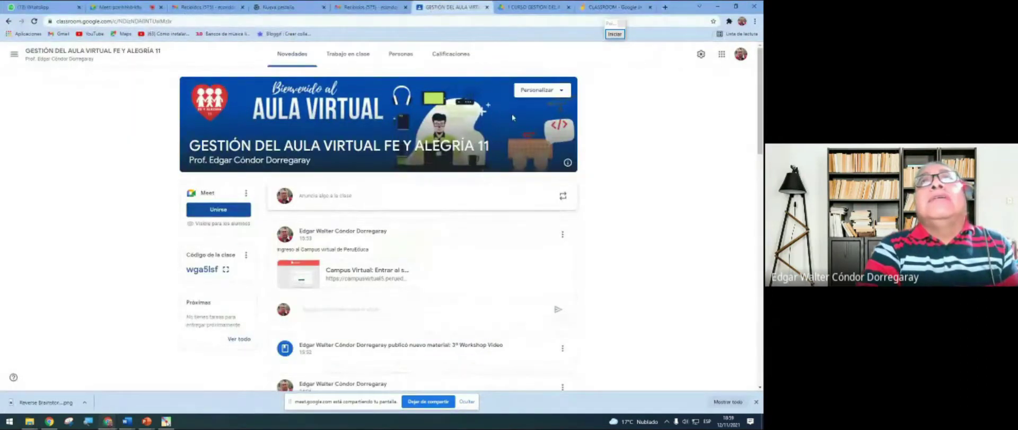
Outline the course banner's Personalizar option with a red rectangle in Pointofix and end the annotation
click(615, 34)
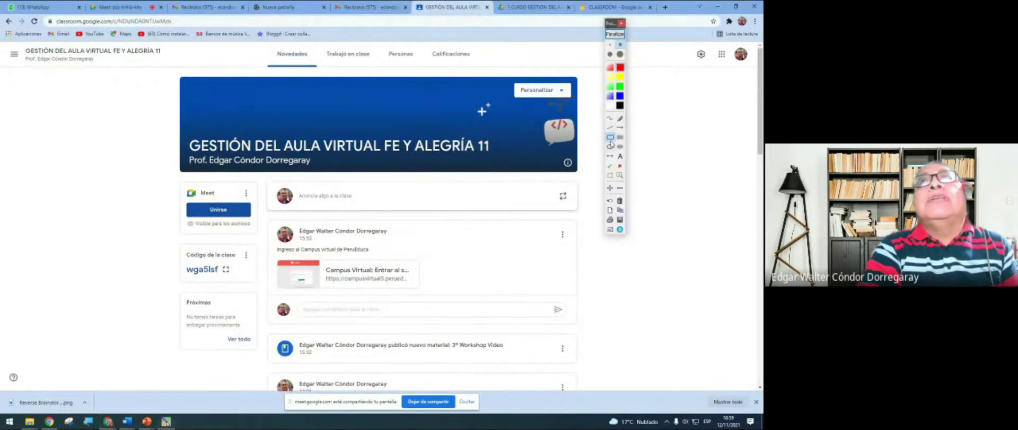
mouse_move(510, 74)
mouse_down()
mouse_move(534, 110)
mouse_move(580, 113)
mouse_up()
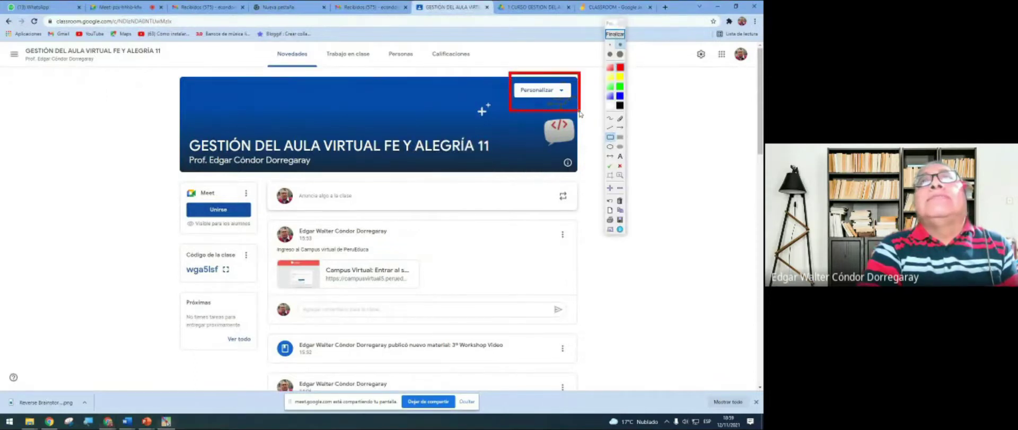
click(619, 35)
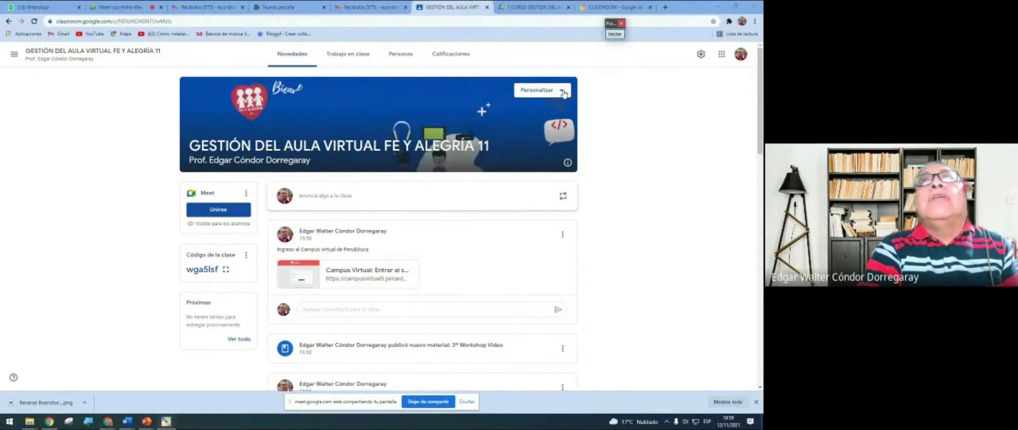
Upload the Arcoíris Google Classroom Encabezado image from the Descargas folder as the course header photo
click(562, 91)
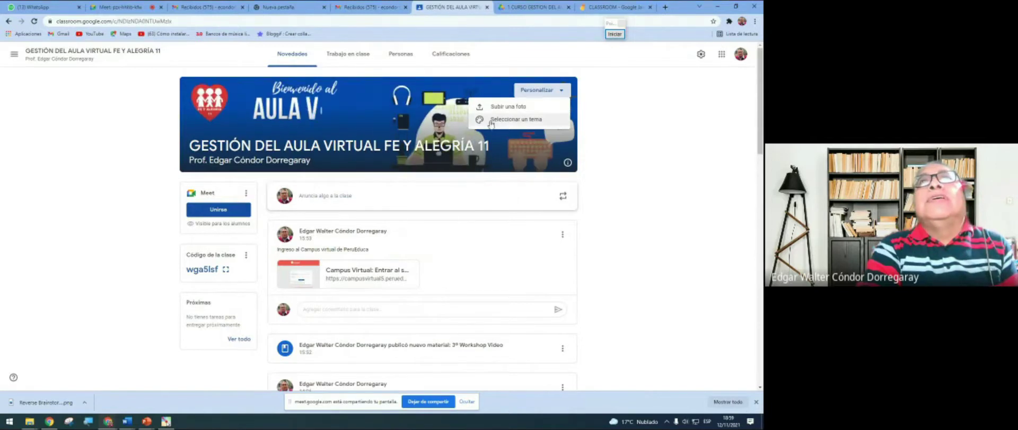
click(507, 108)
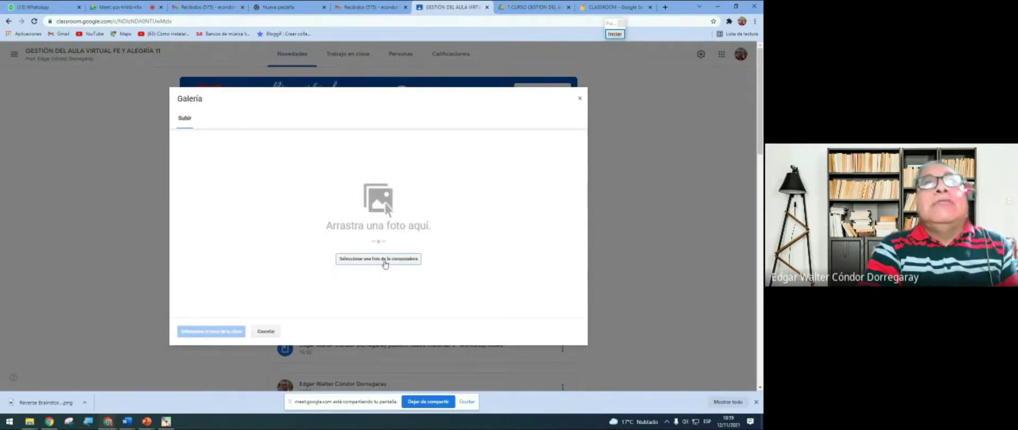
click(379, 259)
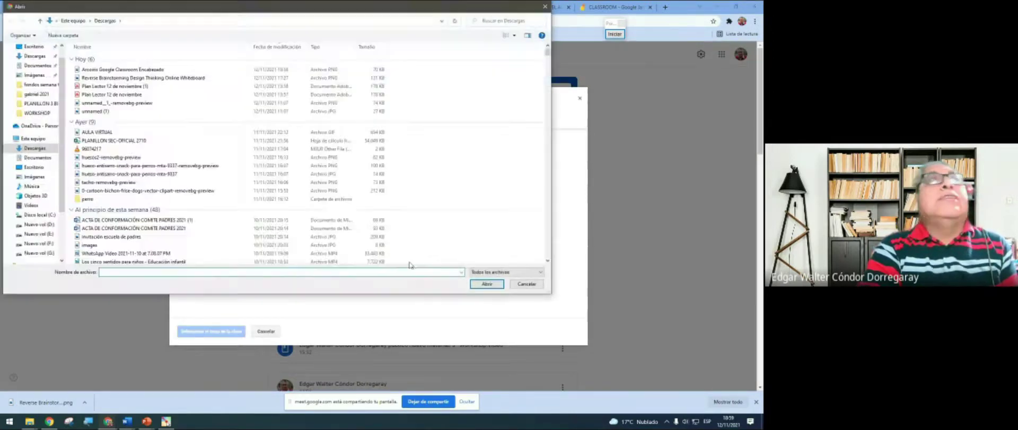
click(101, 71)
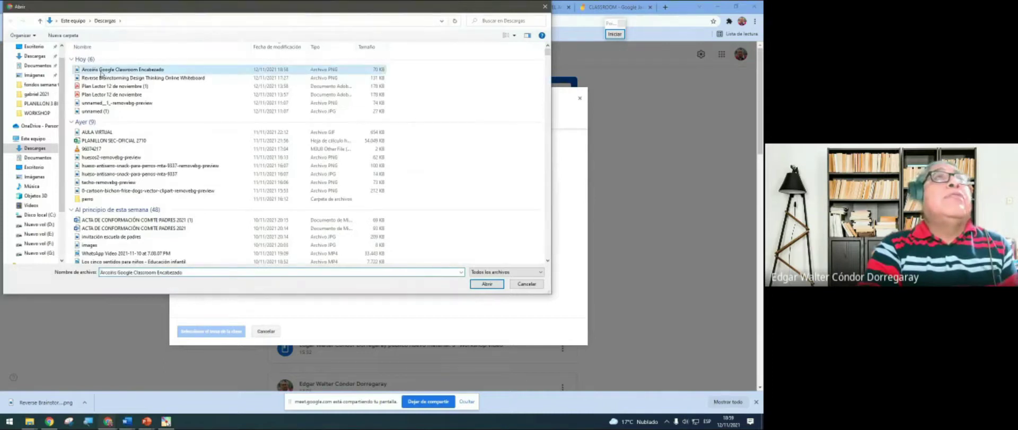
click(487, 285)
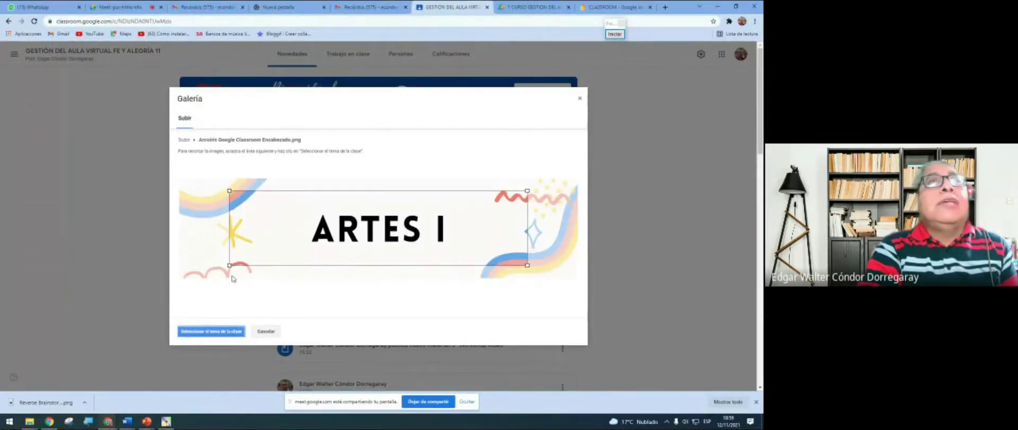
Extend the crop area over nearly the whole "ARTES I" image and apply it as the class theme
drag(231, 267, 182, 276)
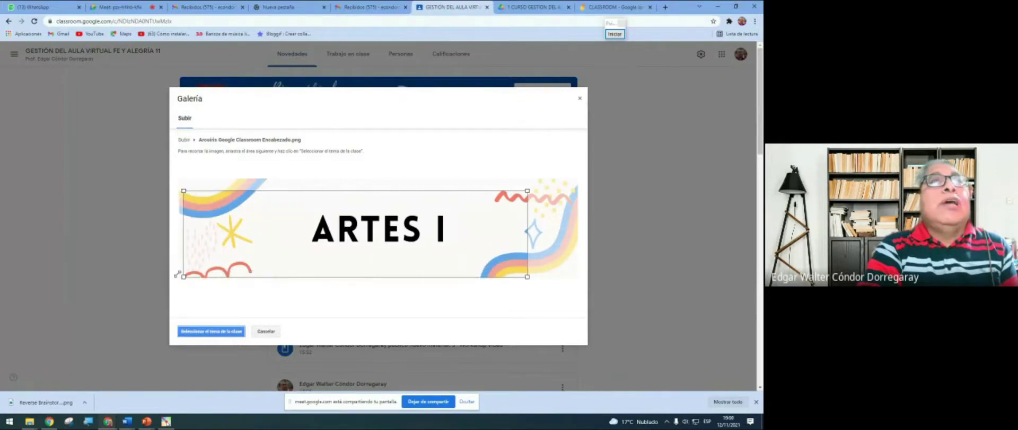
drag(527, 191, 575, 178)
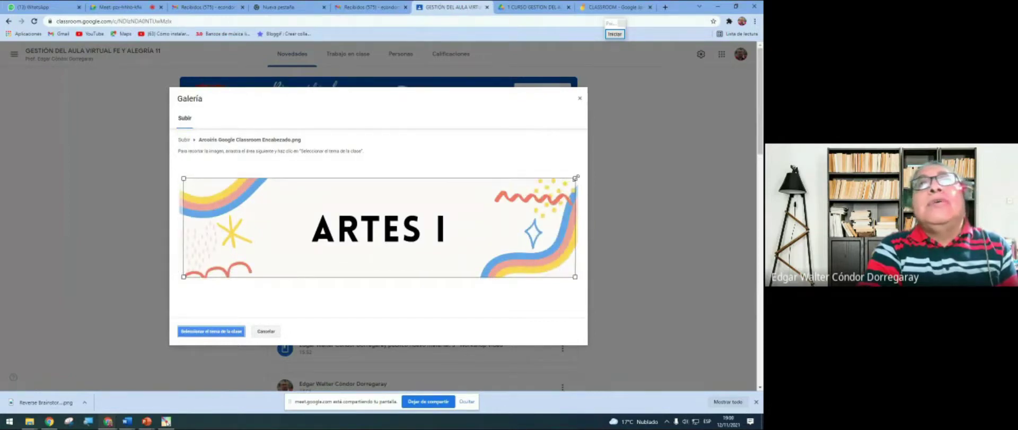
drag(184, 277, 181, 277)
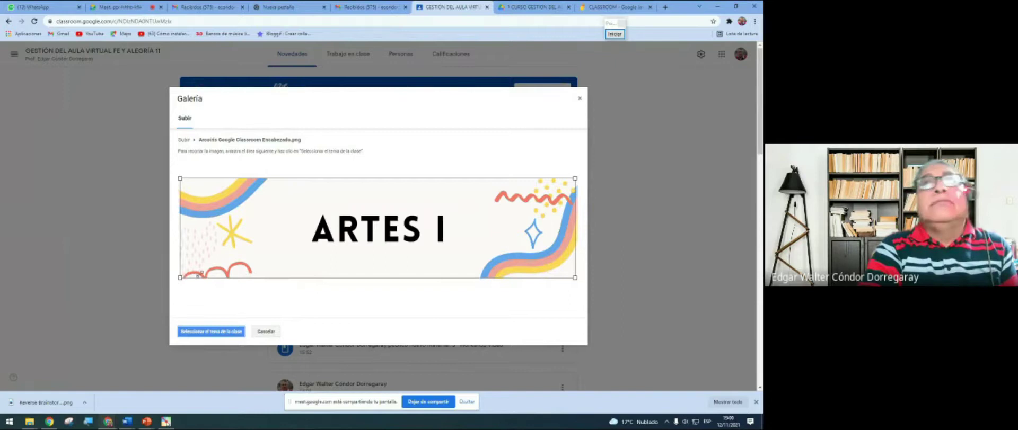
click(227, 332)
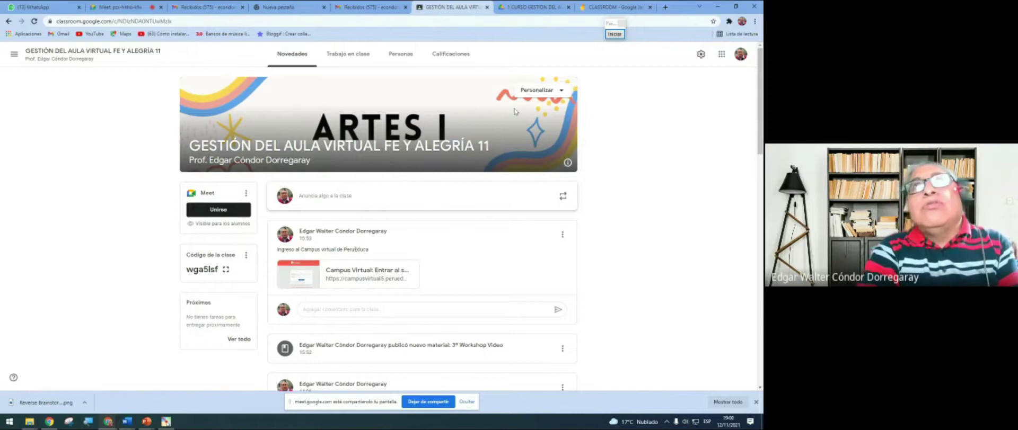
click(563, 95)
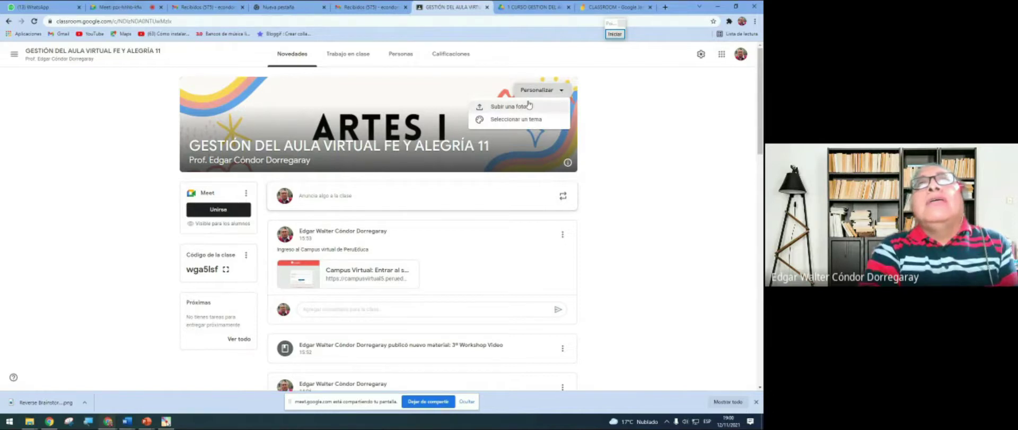
click(603, 87)
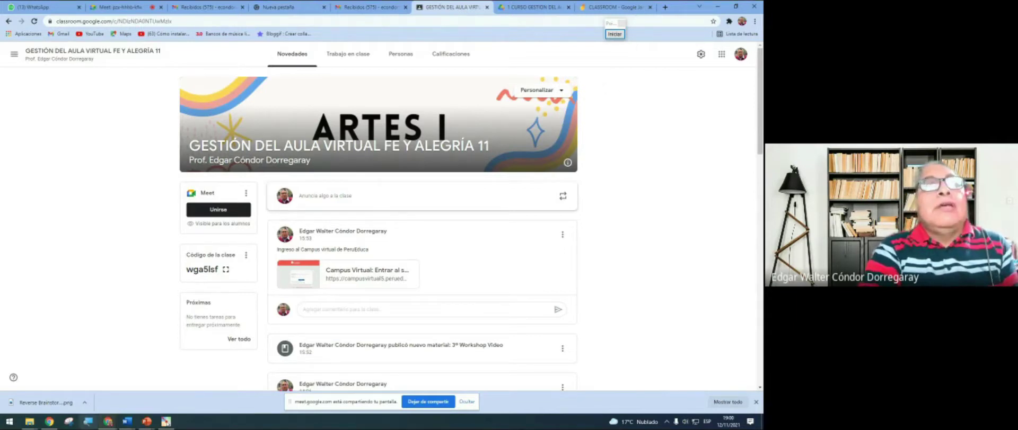
Switch to the Canva window and close the Arcoíris Google Classroom Encabezado design and the classroom template results
mouse_move(142, 424)
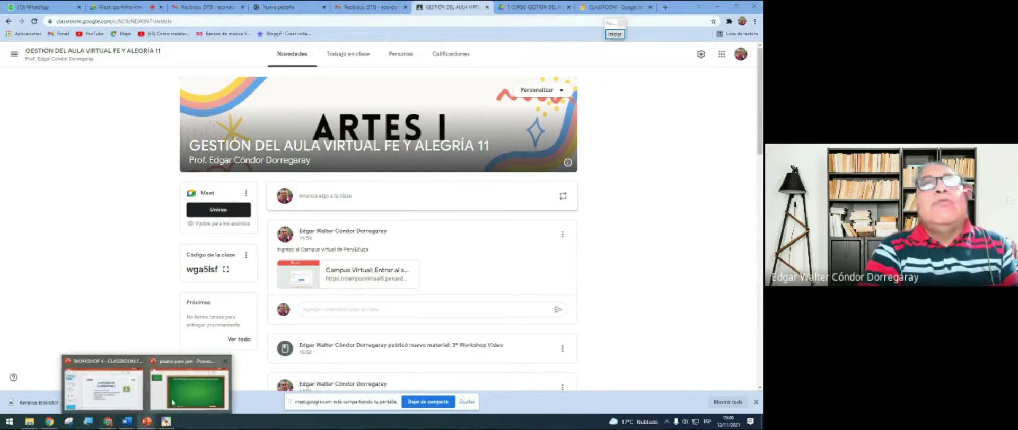
click(194, 397)
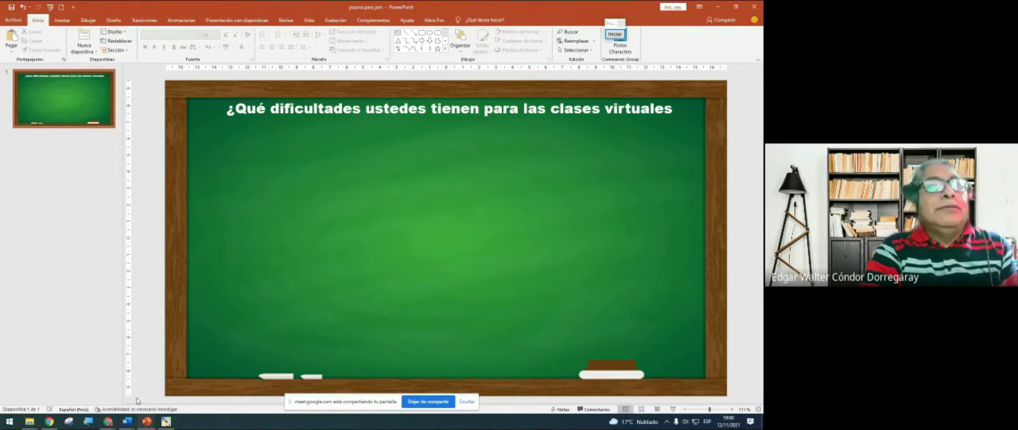
mouse_move(108, 421)
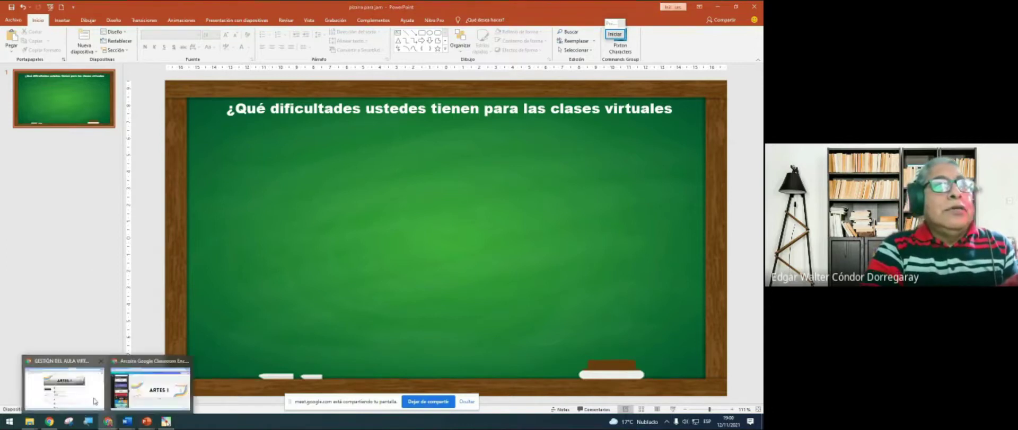
click(156, 399)
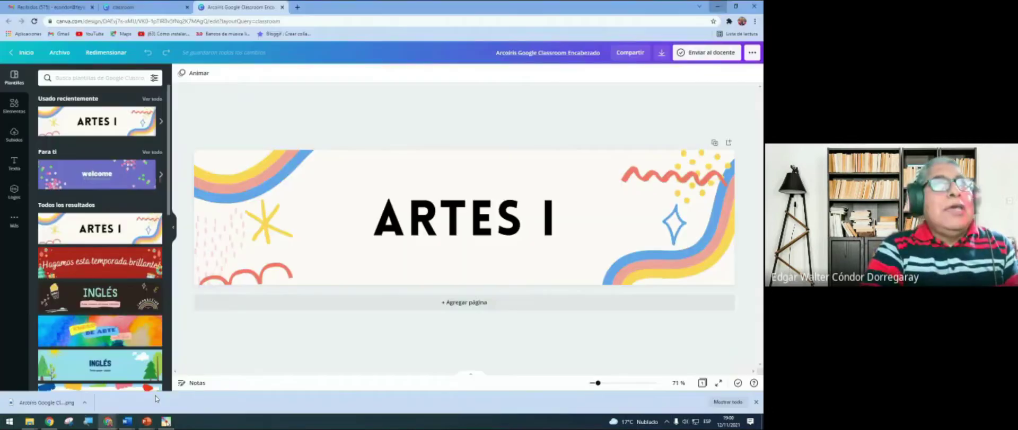
click(283, 7)
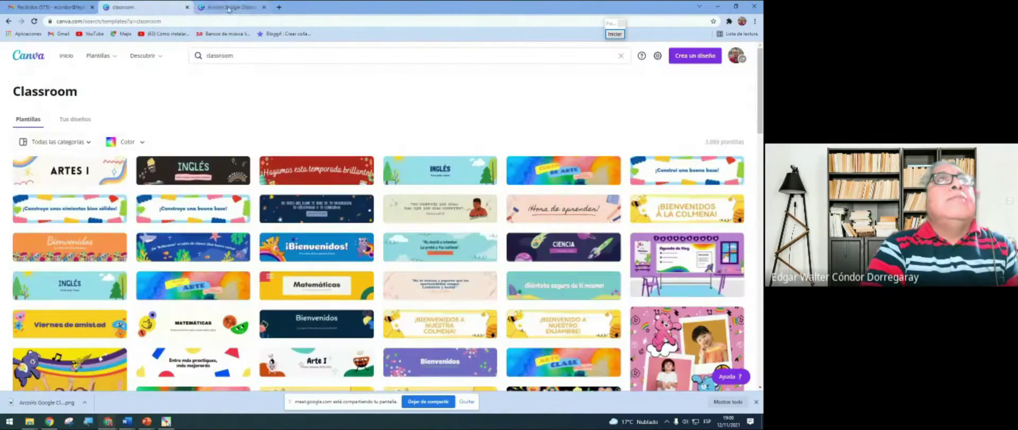
click(187, 7)
Go back to the Google Classroom browser window and open the CLASSROOM Jamboard
key(alt+Tab)
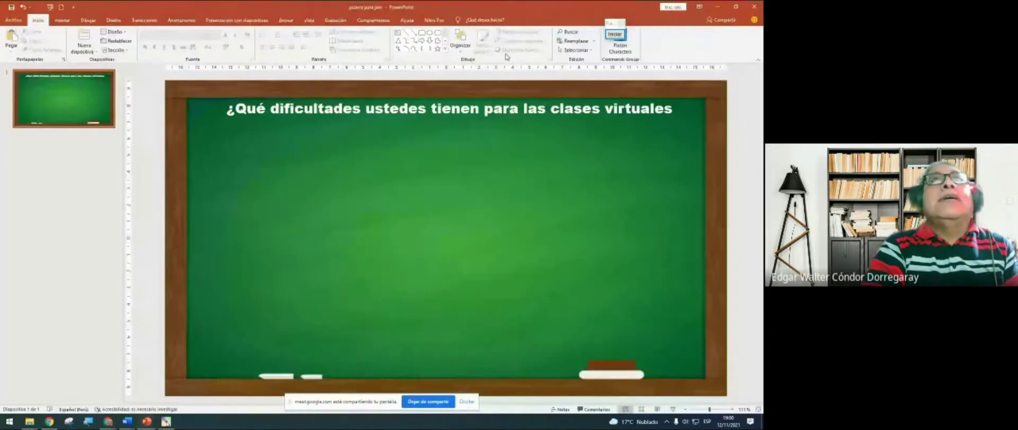
mouse_move(107, 421)
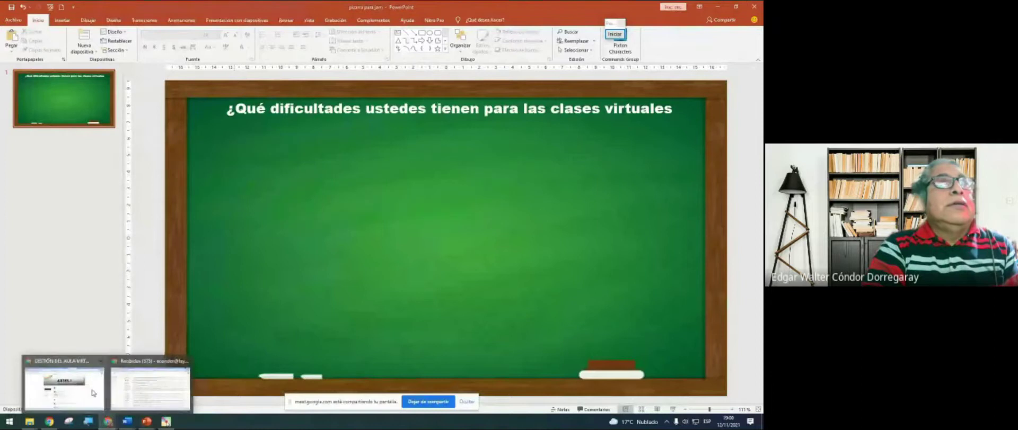
click(83, 395)
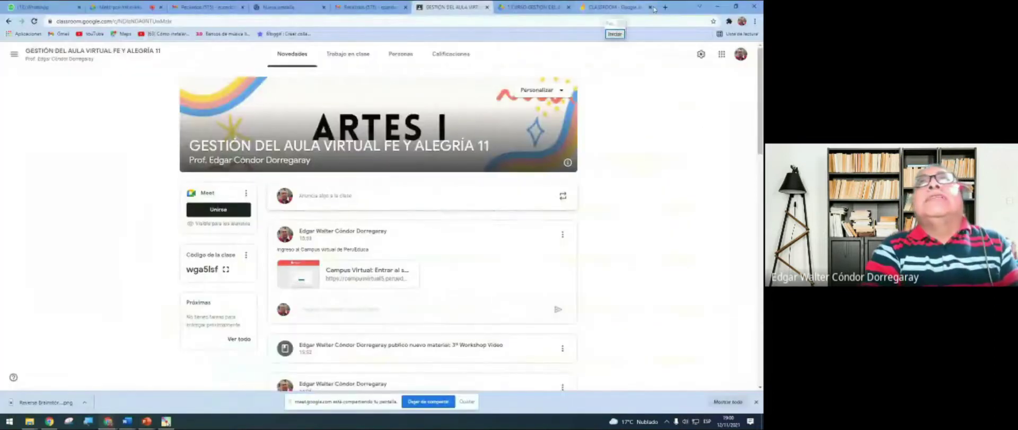
click(618, 7)
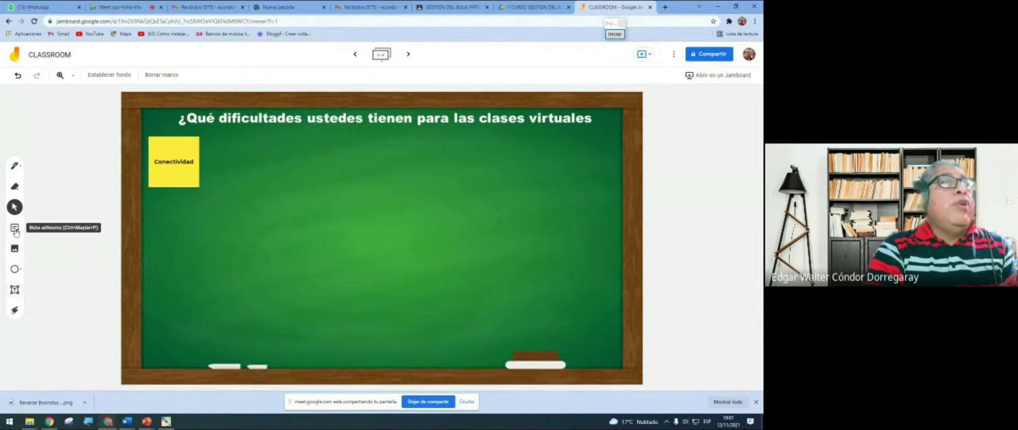
Insert a webcam snapshot as an image on the chalkboard frame and shift it slightly right of centre
click(15, 248)
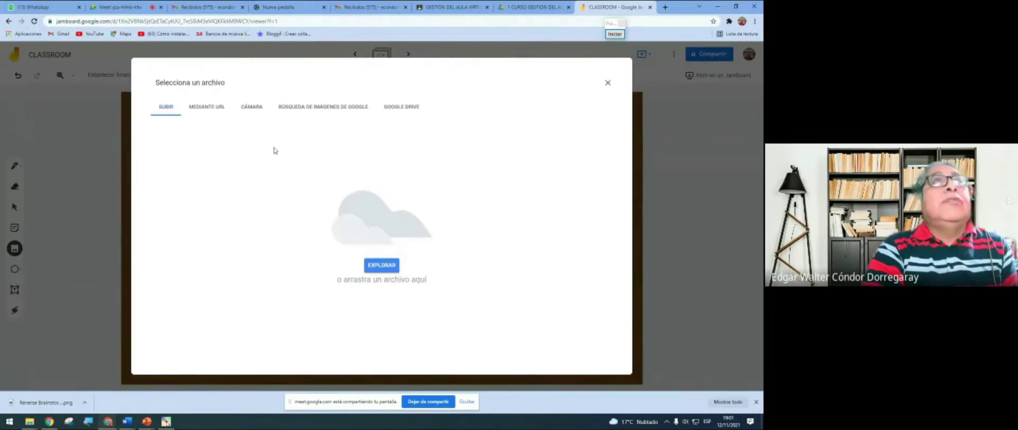
click(208, 108)
click(251, 107)
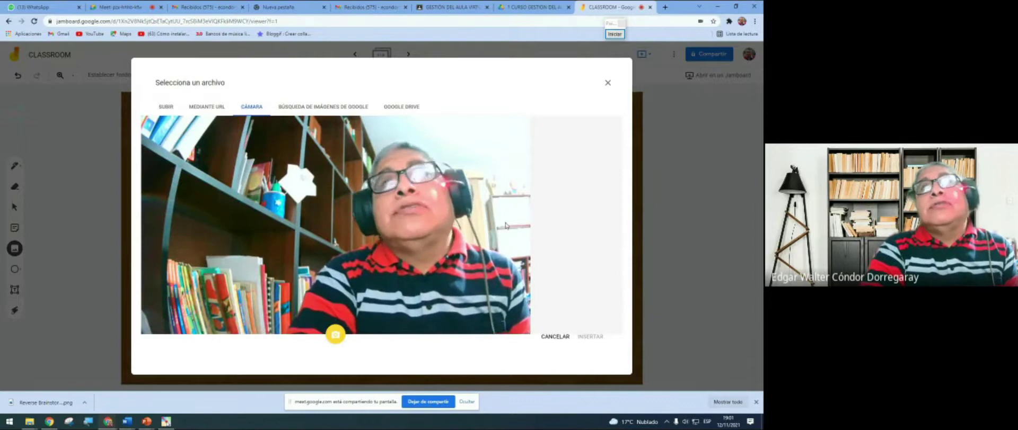
click(335, 334)
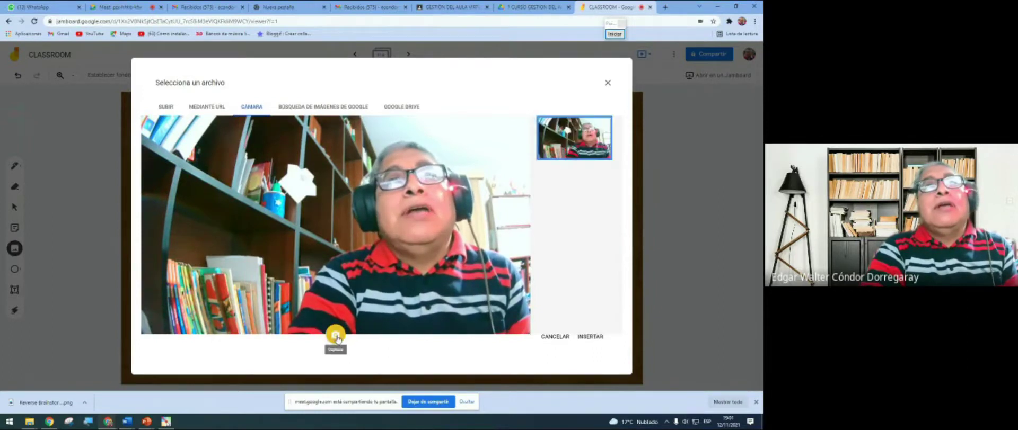
click(593, 338)
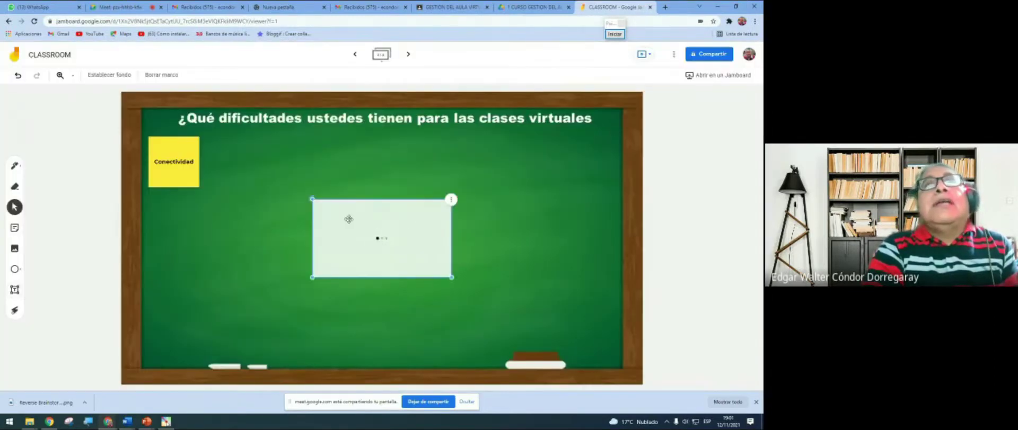
drag(365, 254, 406, 246)
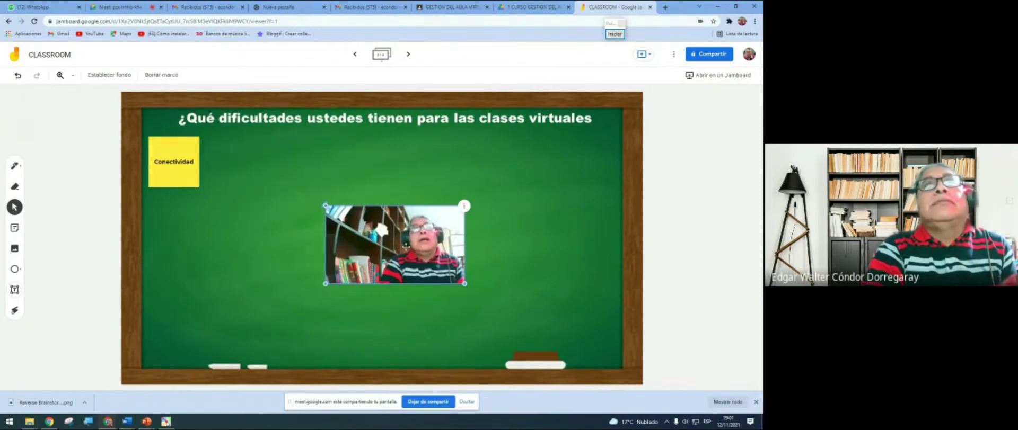
click(175, 257)
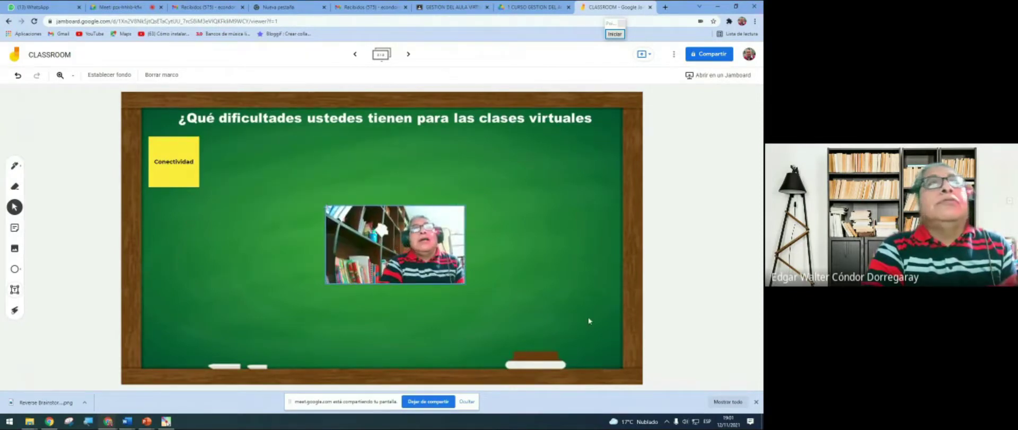
Review the upload and URL image sources, insert a second webcam snapshot, and move it to the chalkboard's upper right
click(16, 249)
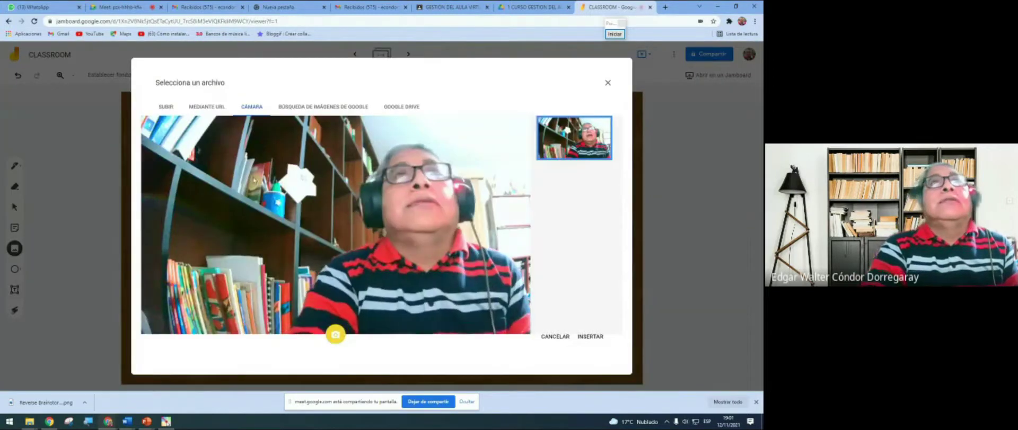
click(171, 109)
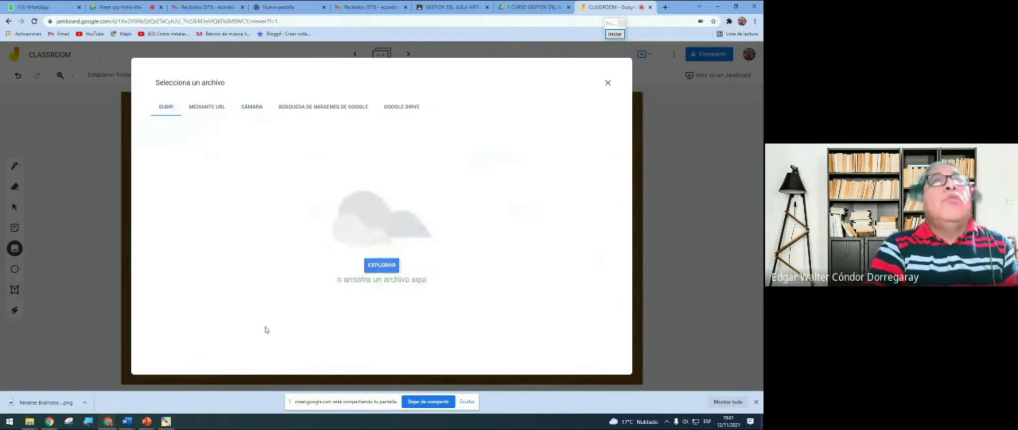
click(211, 109)
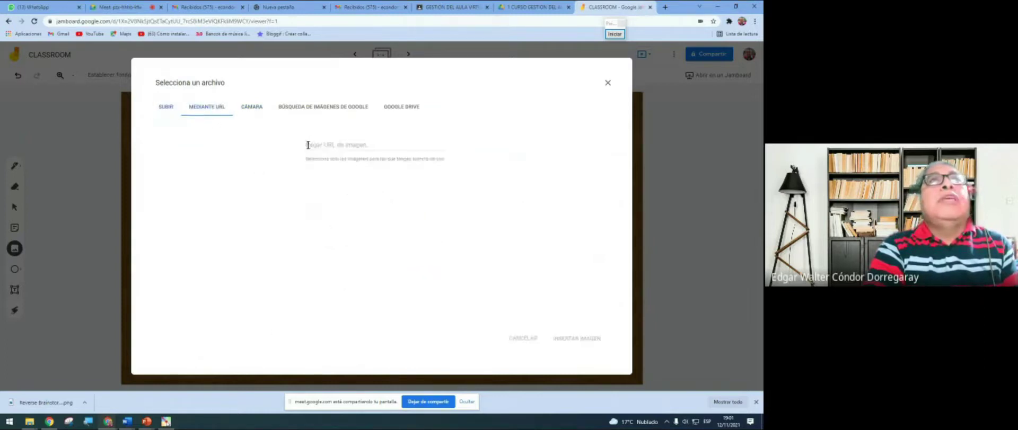
click(258, 113)
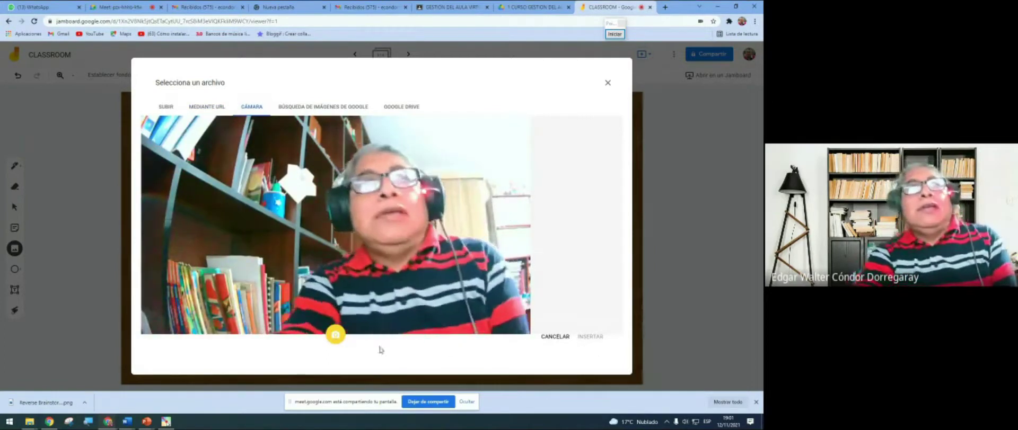
click(335, 336)
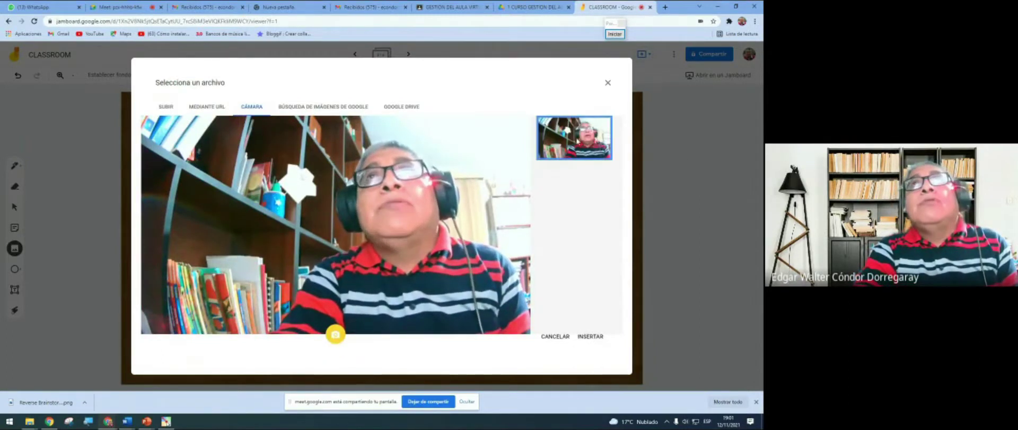
click(591, 339)
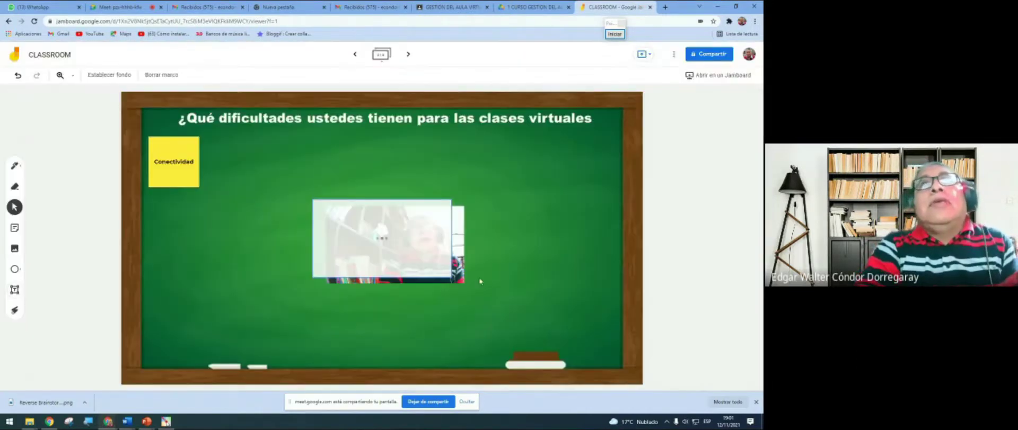
drag(487, 237, 577, 207)
Move the first webcam photo below the Conectividad note and delete it from the board
drag(420, 262, 255, 263)
click(298, 213)
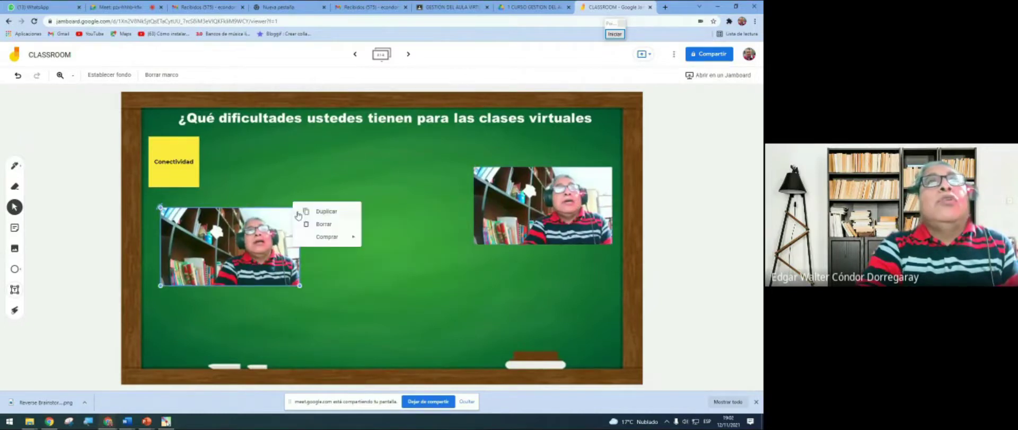
click(324, 224)
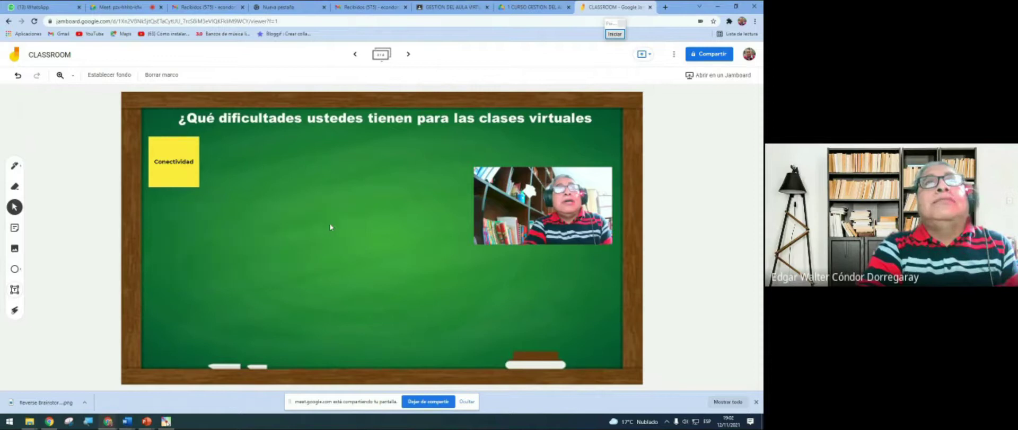
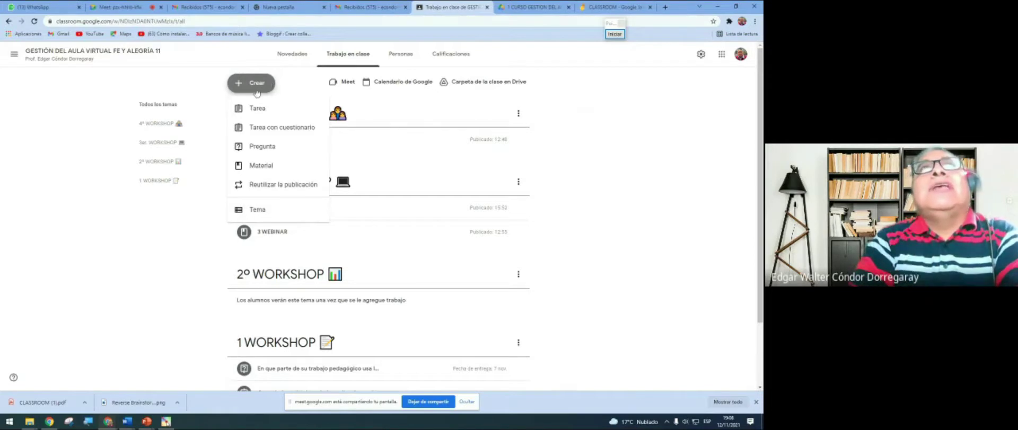
Create a new class material in Google Classroom titled "Participar del Jamboard de la clase"
click(262, 167)
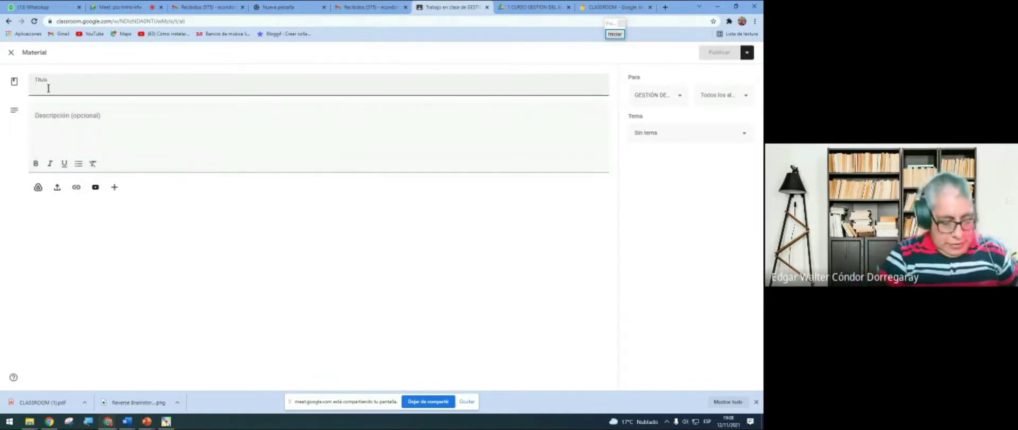
text(Parti)
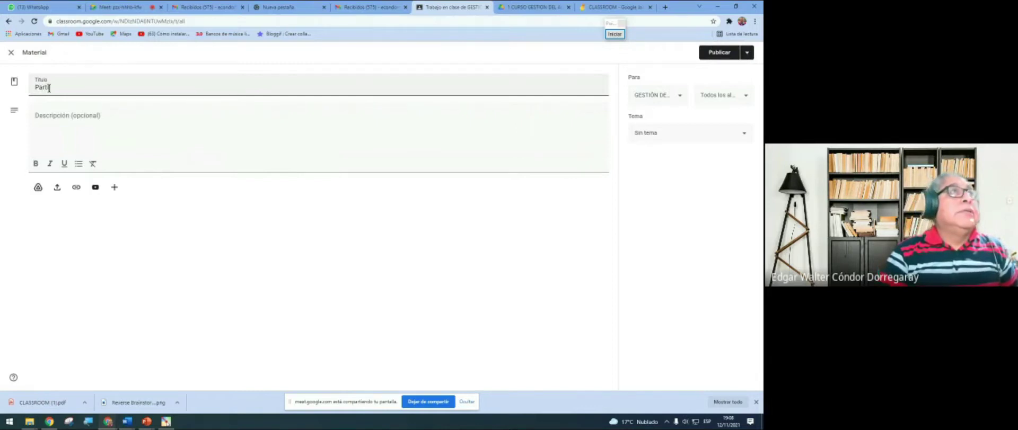
text(cipar del Ja)
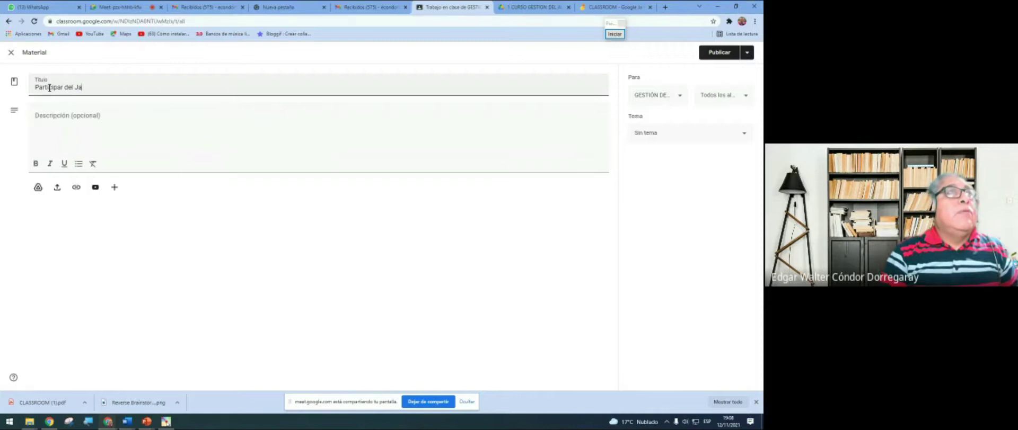
text(mboard de la clase)
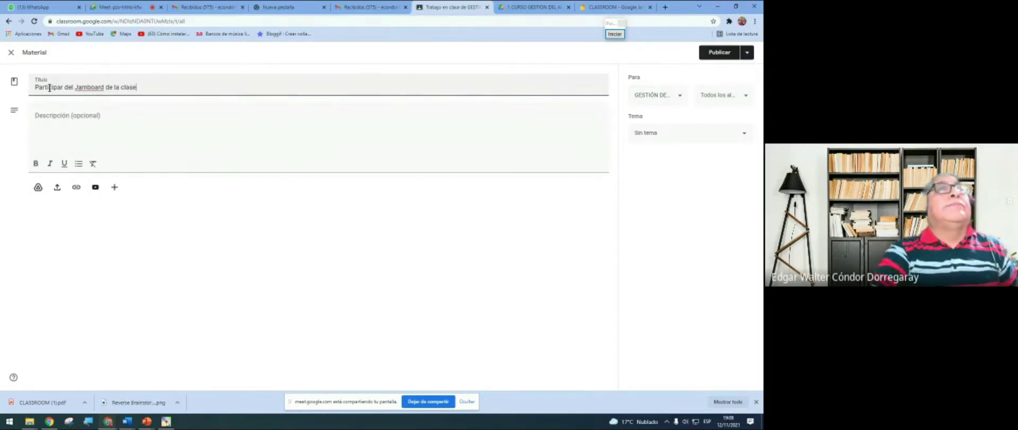
Enter the material's description "No se olvide de seguir las normas de NETIQUETA"
click(80, 117)
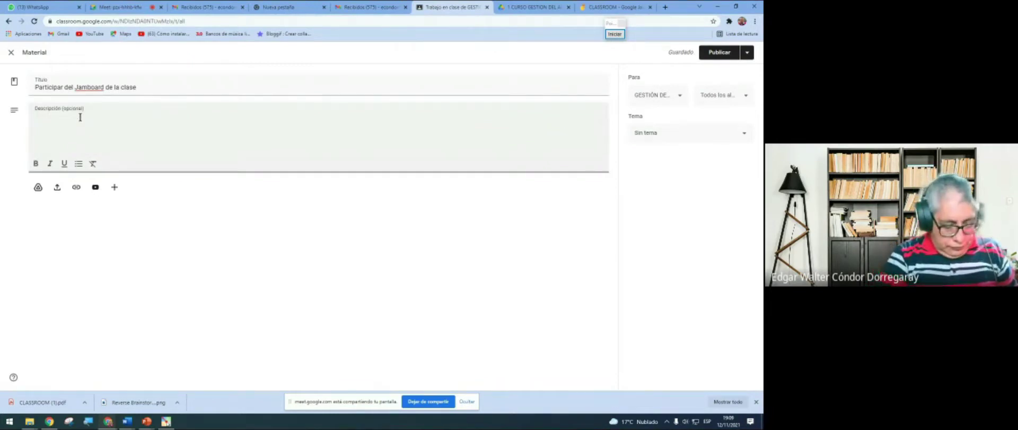
text(No se ol)
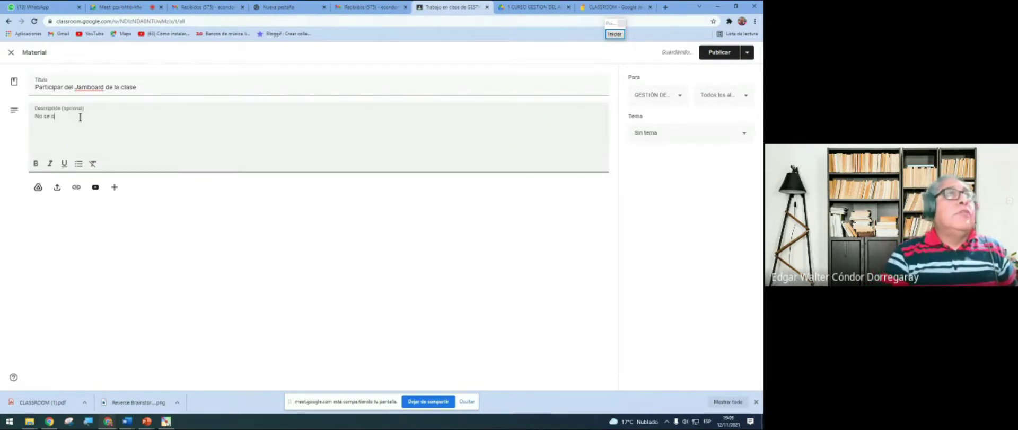
text(vide )
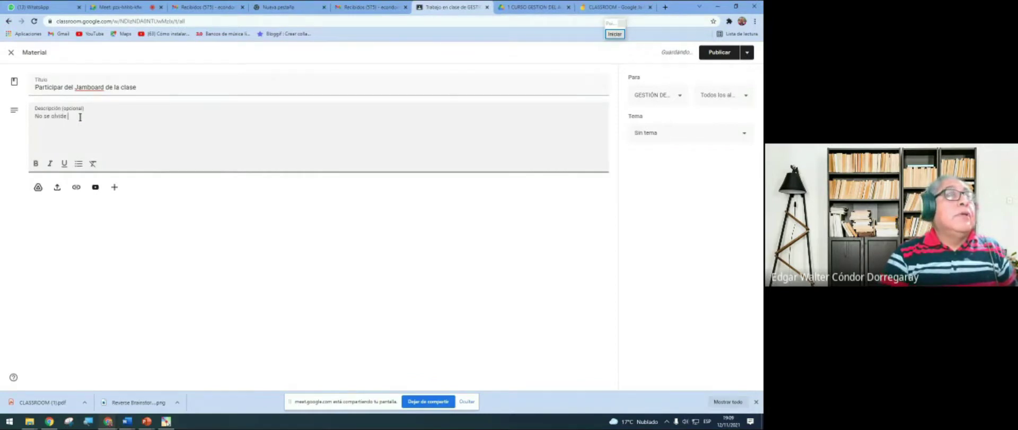
text(de g)
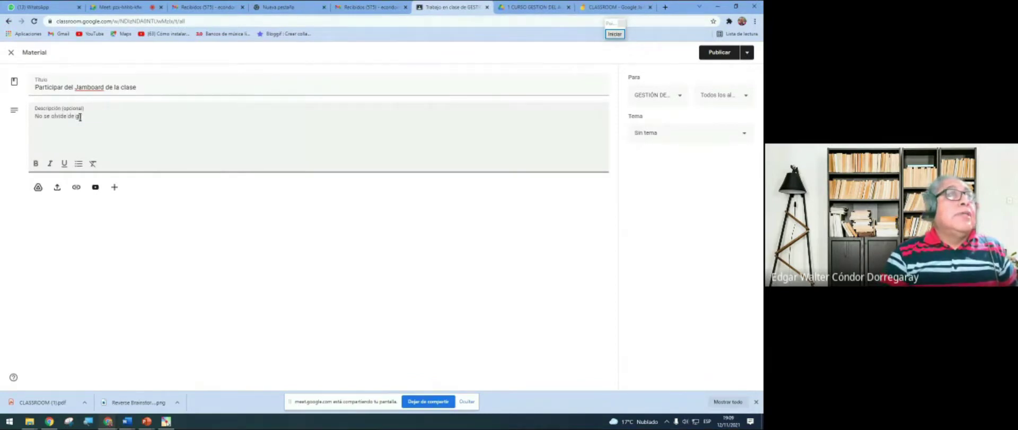
key(BackSpace)
text(seguir las normas de N)
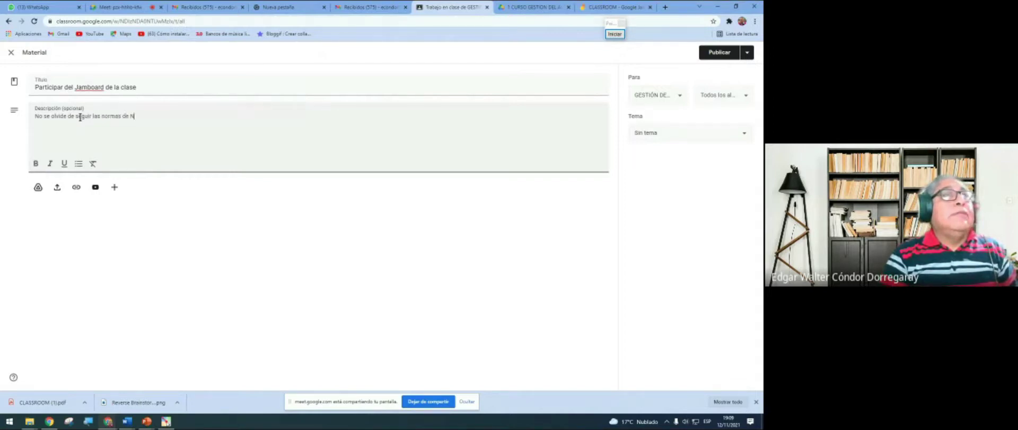
text(ETIQUETA)
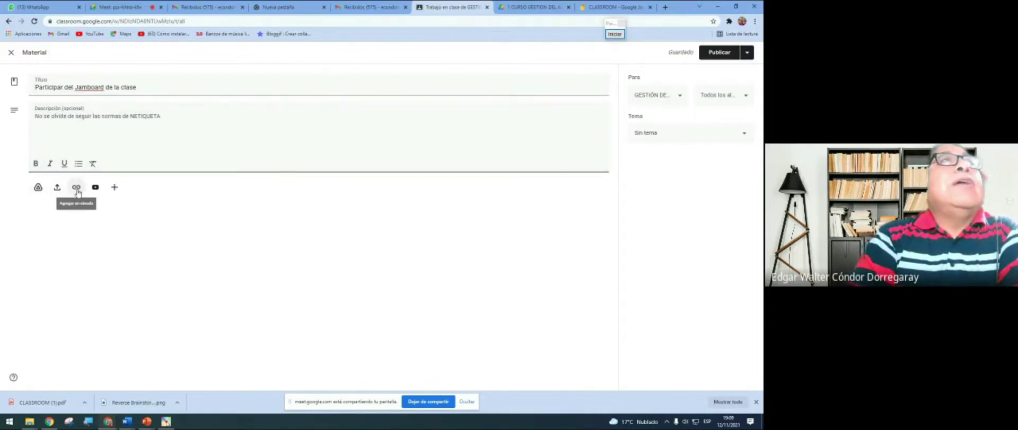
Attach the copied CLASSROOM Jamboard link to the material
click(76, 188)
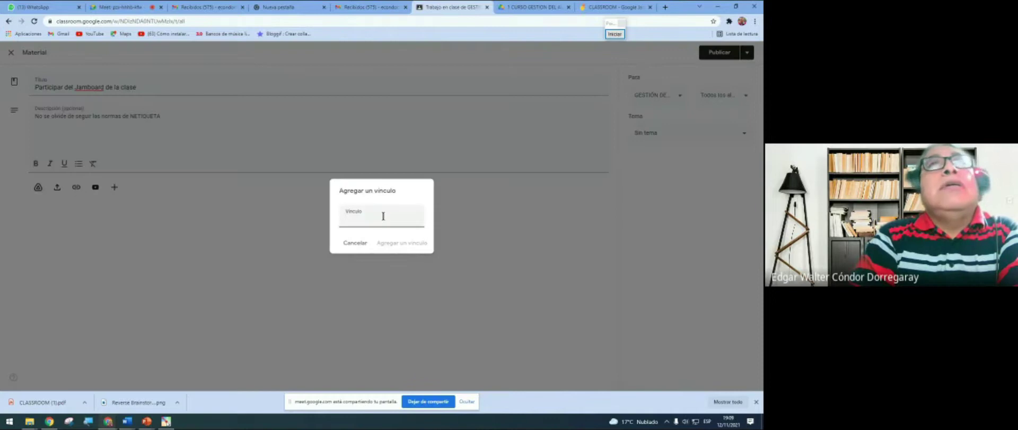
right_click(354, 223)
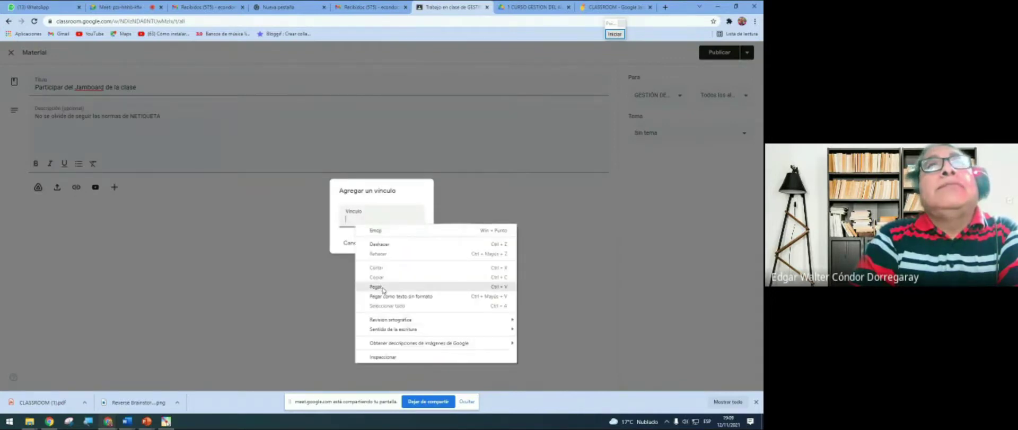
click(383, 288)
click(413, 244)
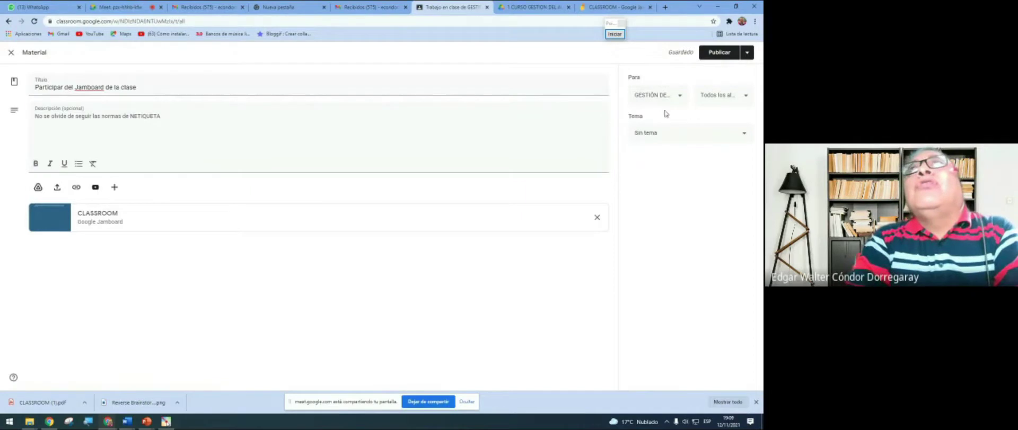
Assign the material to the 4º WORKSHOP topic and publish it
click(694, 137)
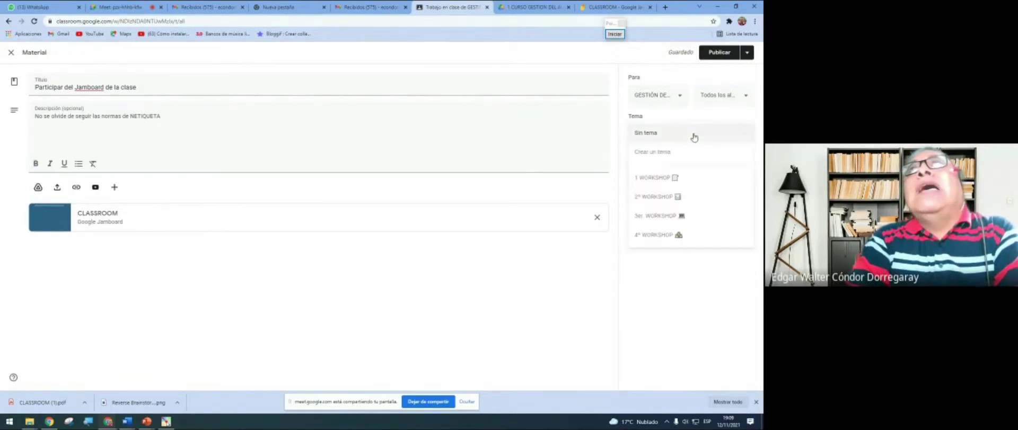
click(669, 238)
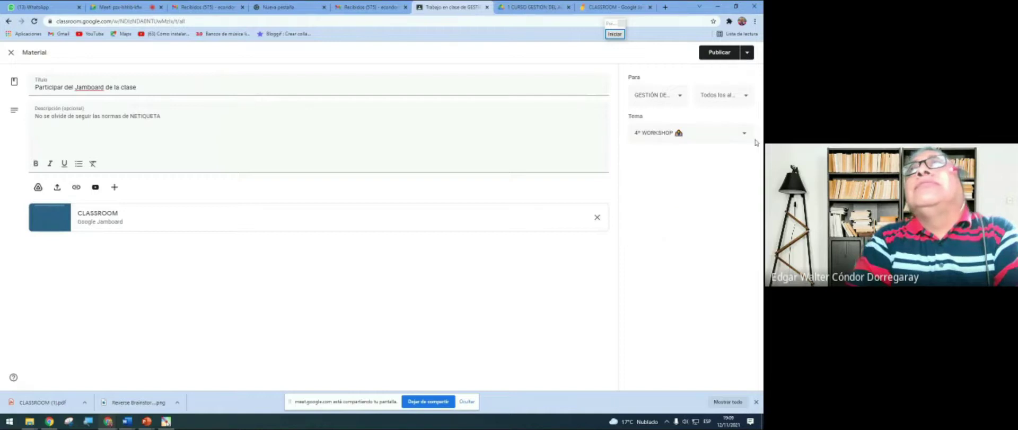
click(721, 57)
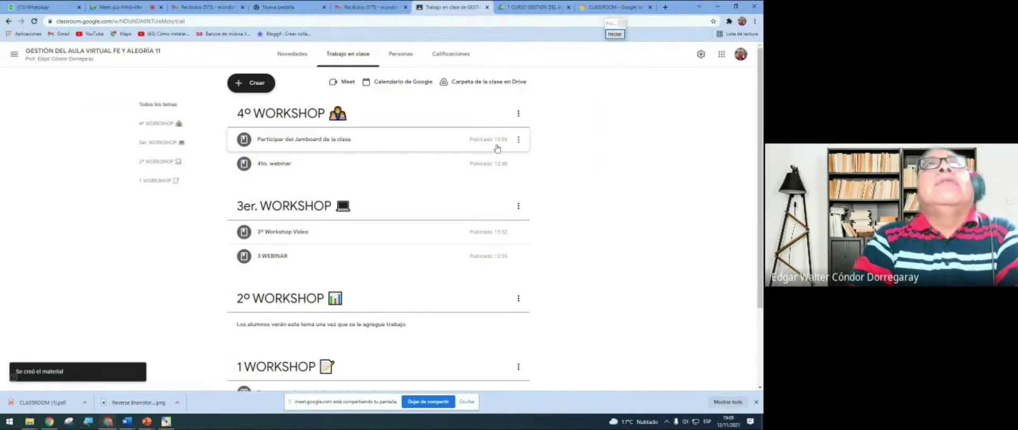
Check the new material's announcement in the class stream and return to the classwork list
click(292, 53)
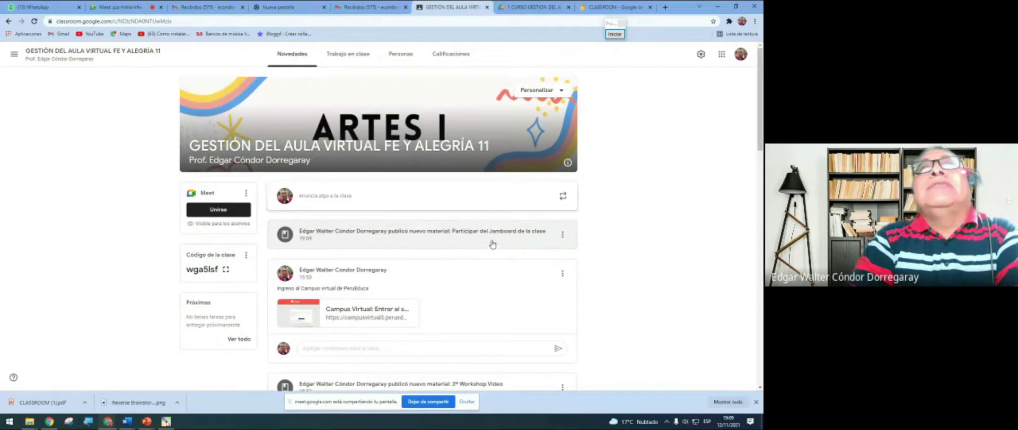
click(341, 60)
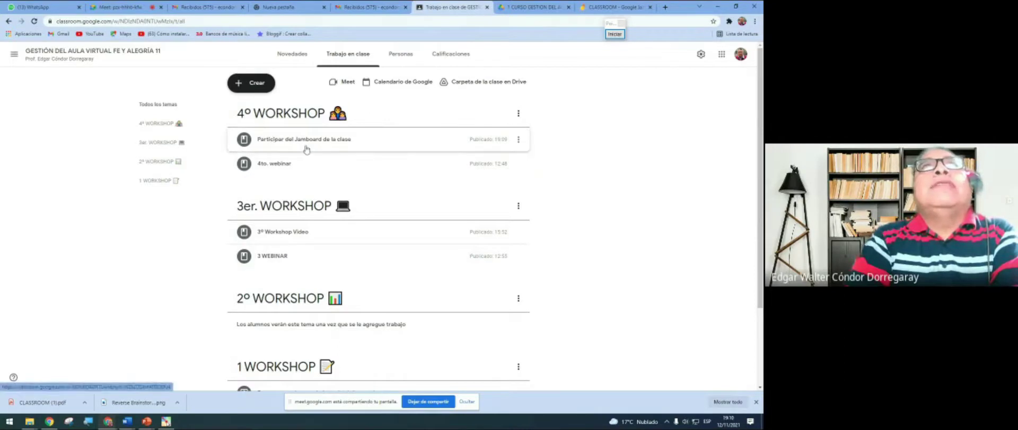
Reopen the published material "Participar del Jamboard de la clase" for editing and save it without changes
click(519, 140)
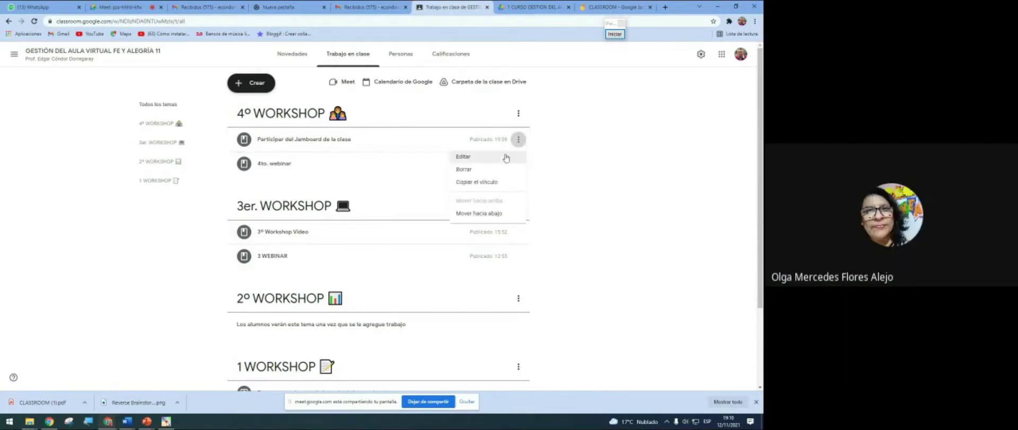
click(494, 161)
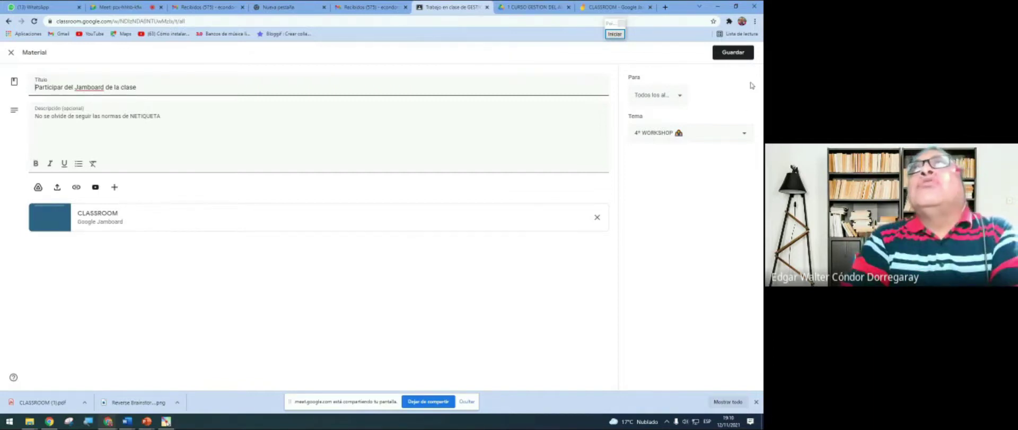
click(733, 53)
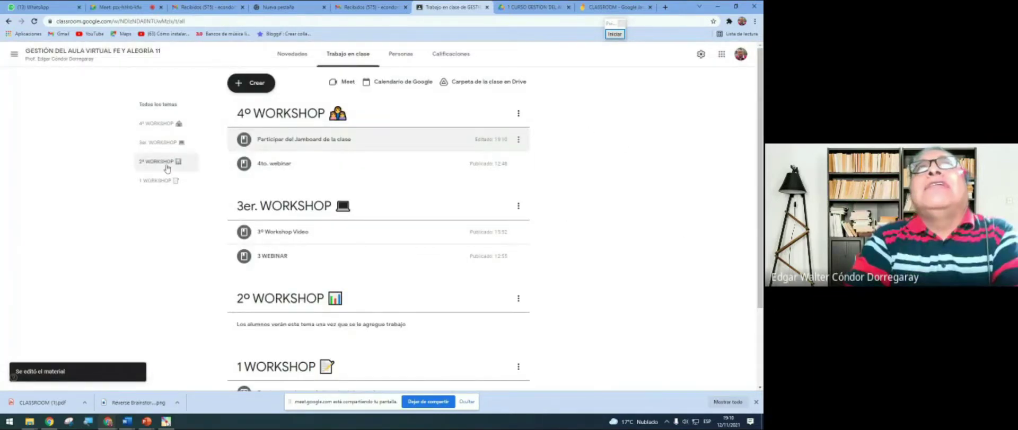
Create a new class assignment (Tarea) titled "Completa el jamboard"
click(252, 91)
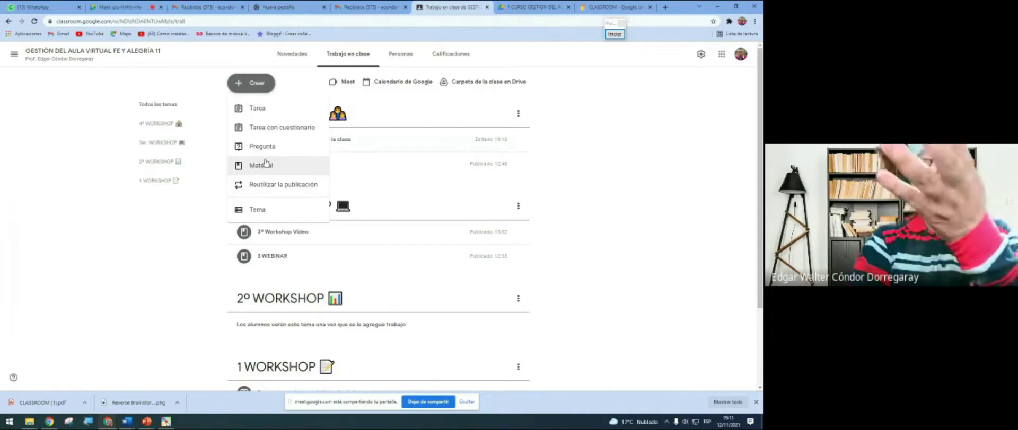
click(257, 110)
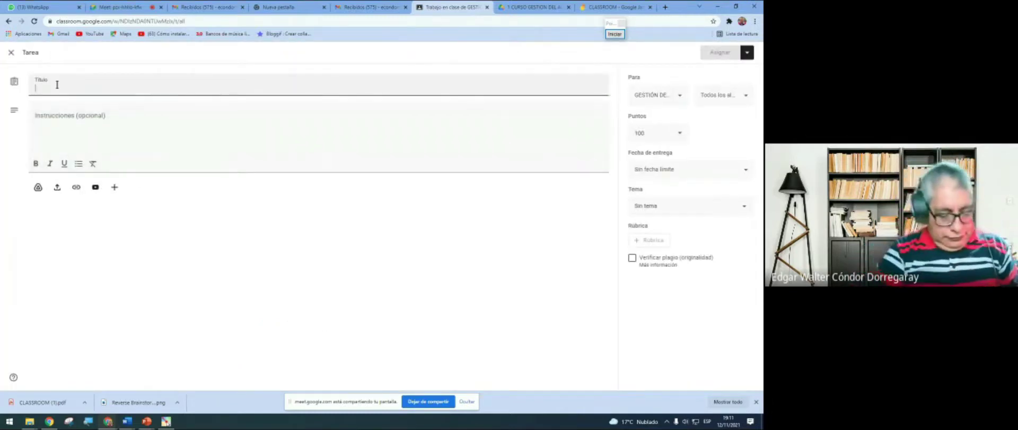
text(ILENA)
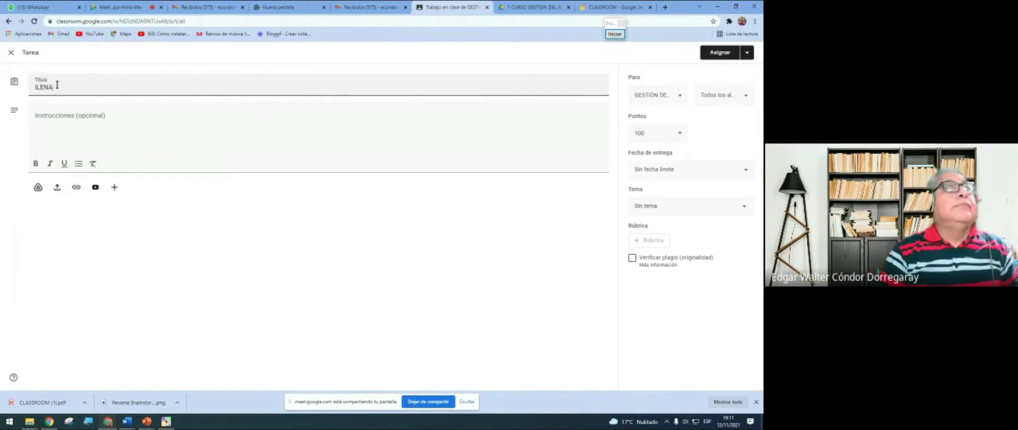
key(BackSpace)
key(BackSpace)
key(BackSpace)
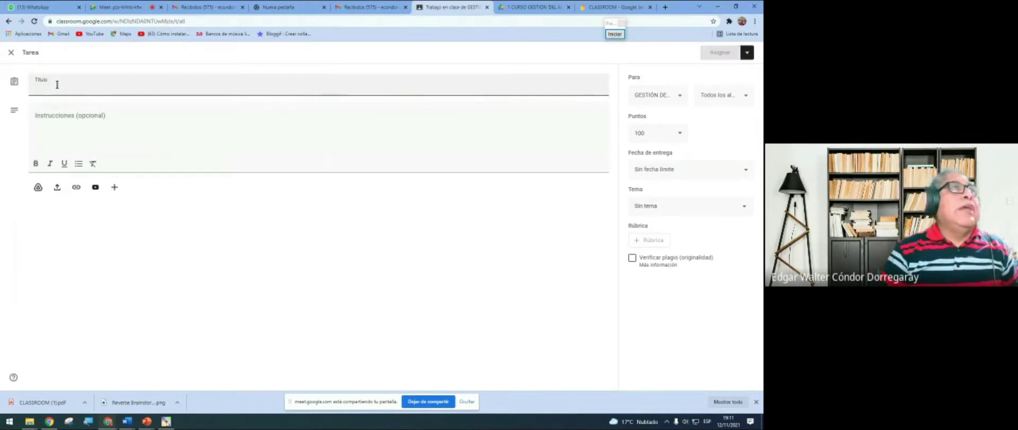
text(I)
key(BackSpace)
text(Completa el jamboard)
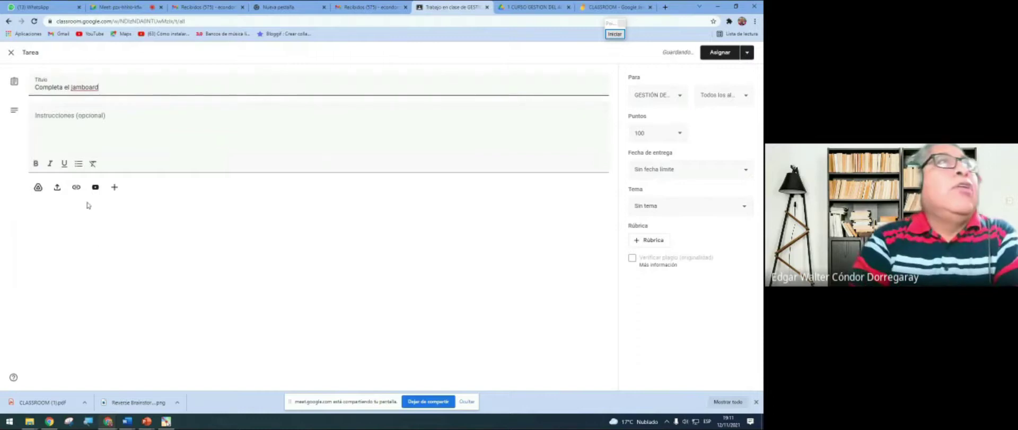
Attach the copied Jamboard link to the assignment and set its points to Sin calificar
click(80, 195)
right_click(353, 220)
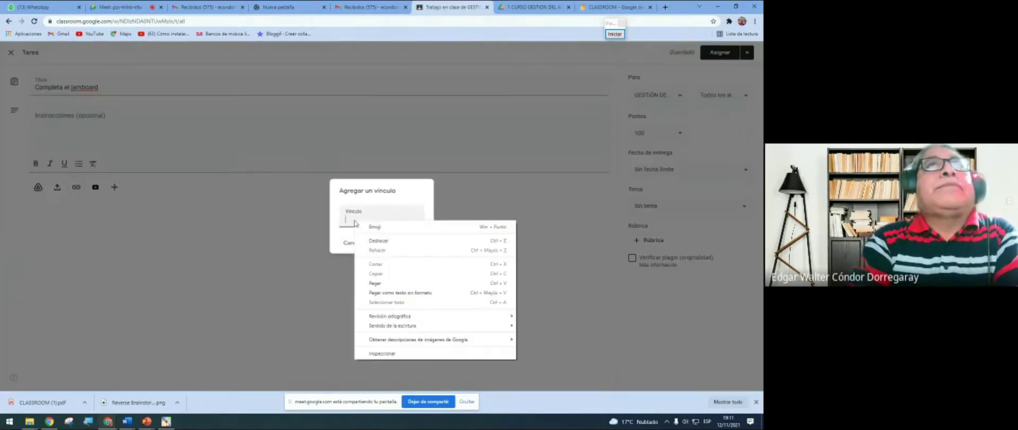
click(380, 286)
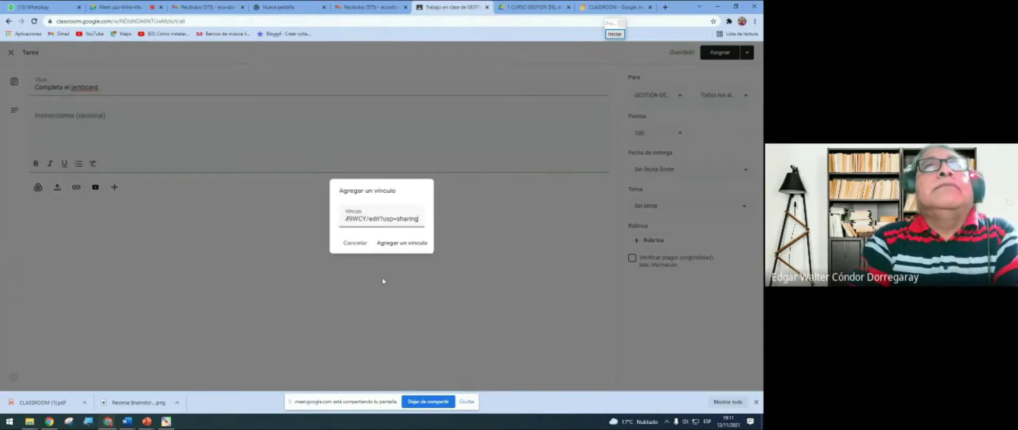
click(403, 245)
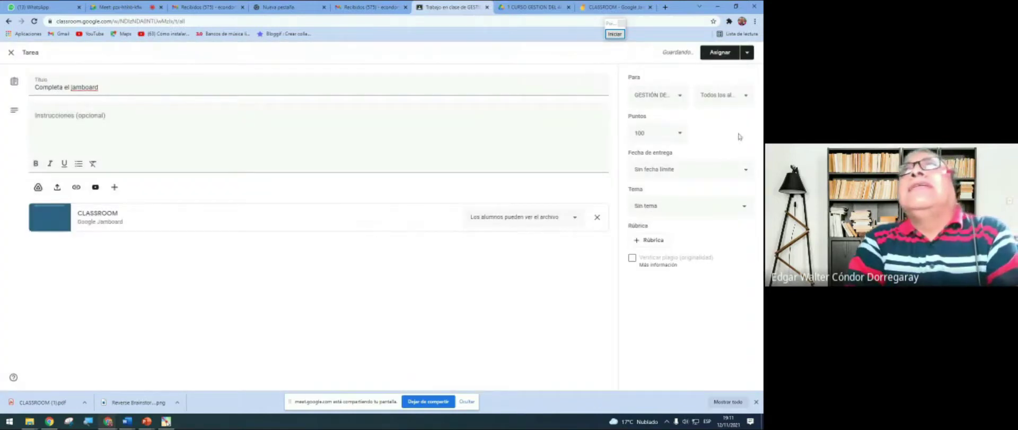
click(679, 134)
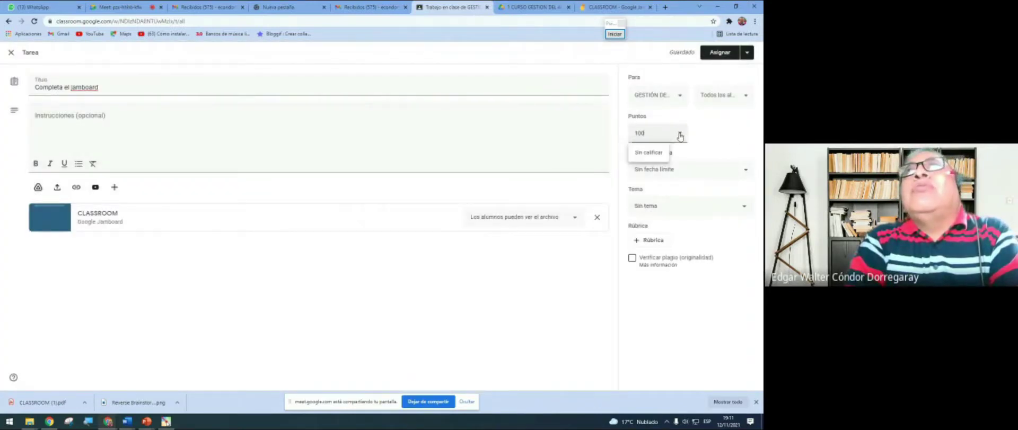
click(662, 154)
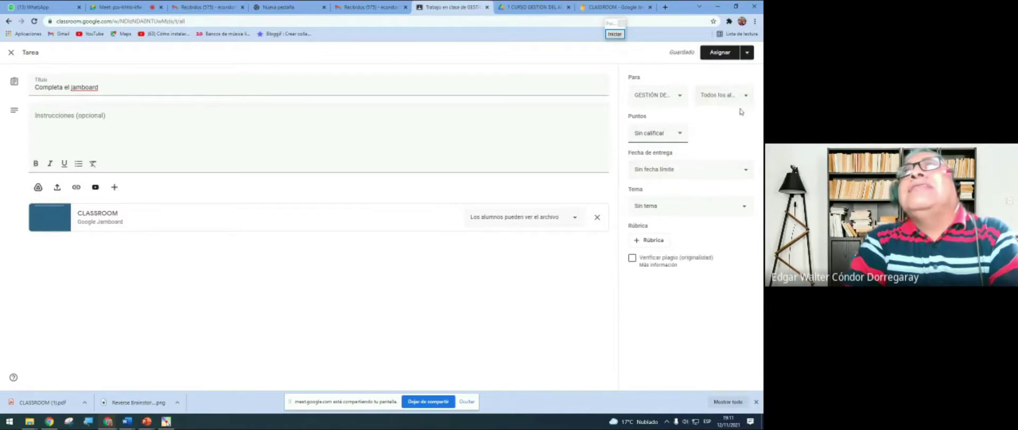
Review the assignment's scheduling options and publication date calendar, and leave without scheduling it
click(747, 54)
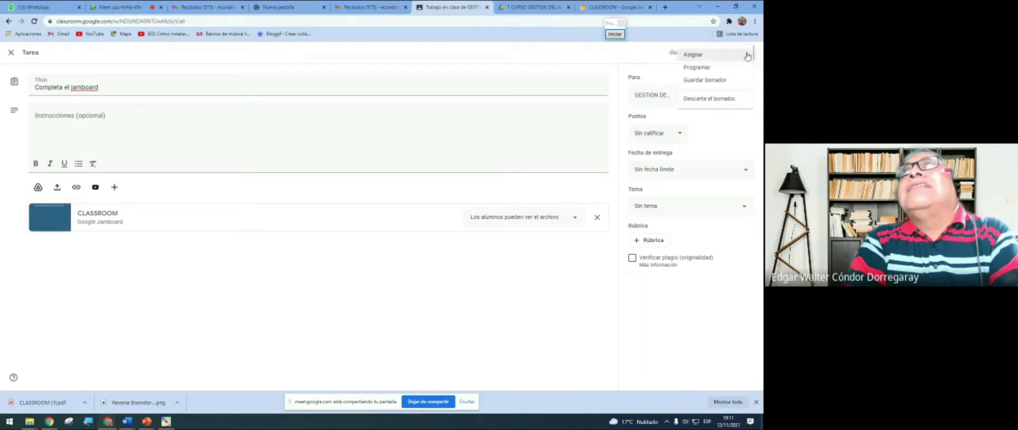
click(715, 69)
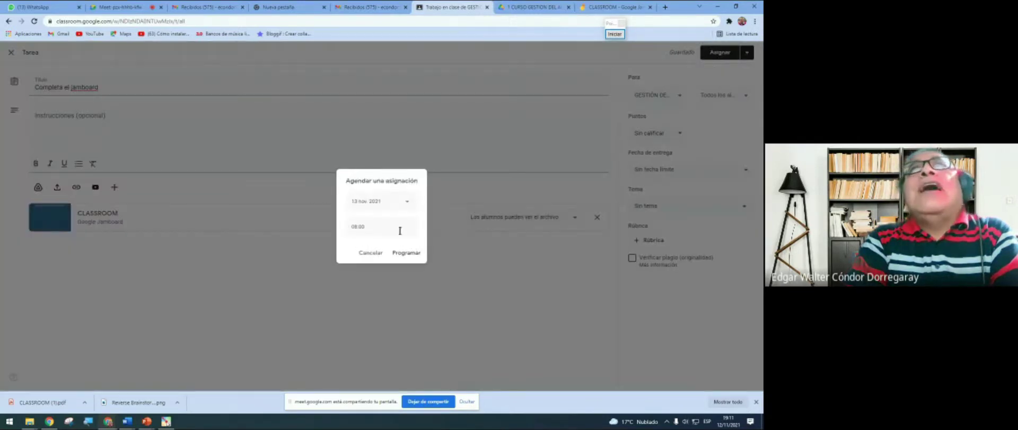
click(408, 205)
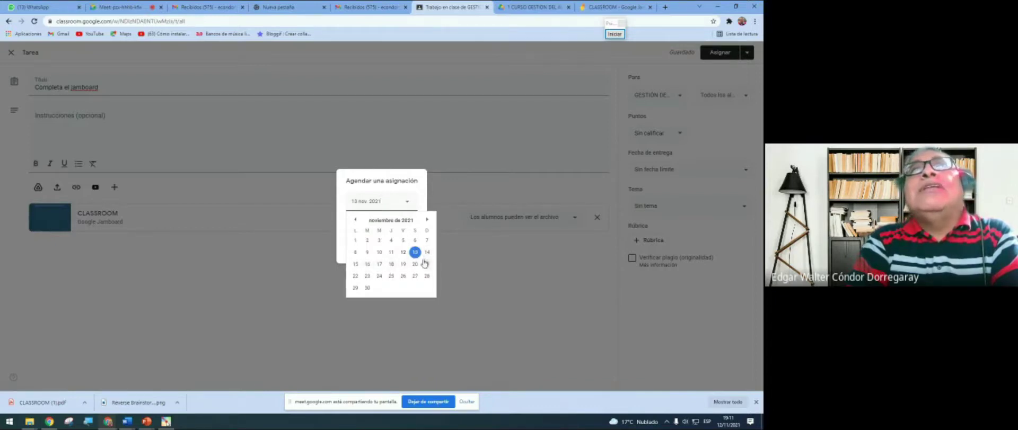
click(470, 275)
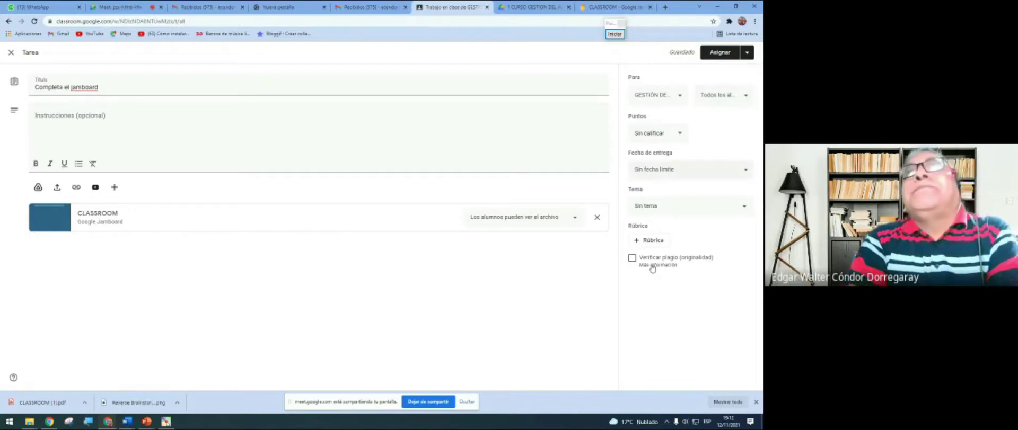
Assign "Completa el jamboard" to the class and move it under 4º WORKSHOP, between the Jamboard material and "4to. webinar"
click(747, 53)
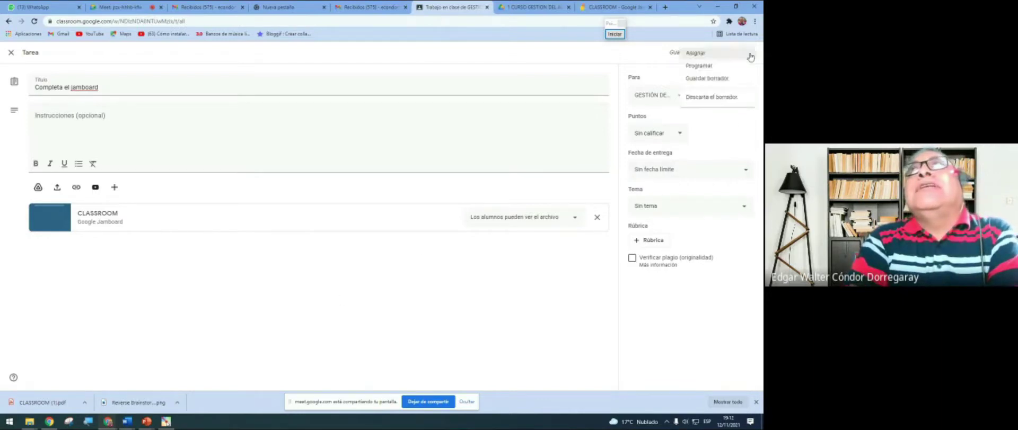
click(715, 60)
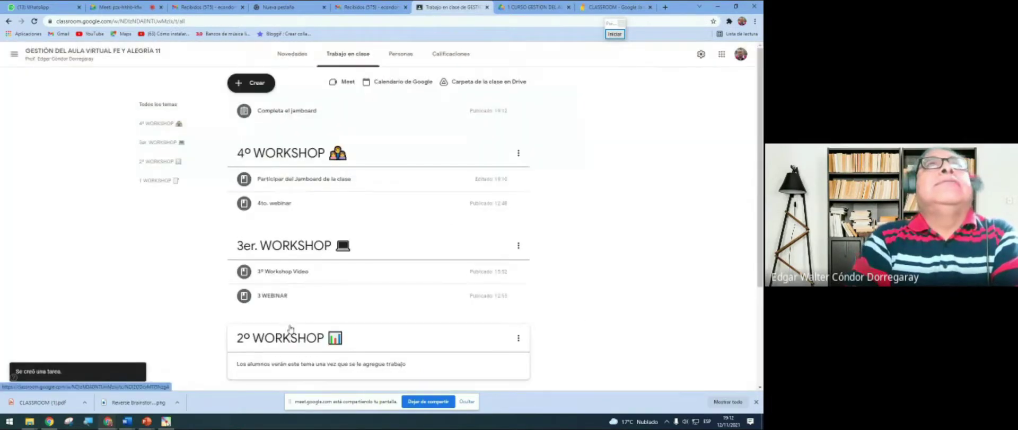
drag(284, 120, 327, 217)
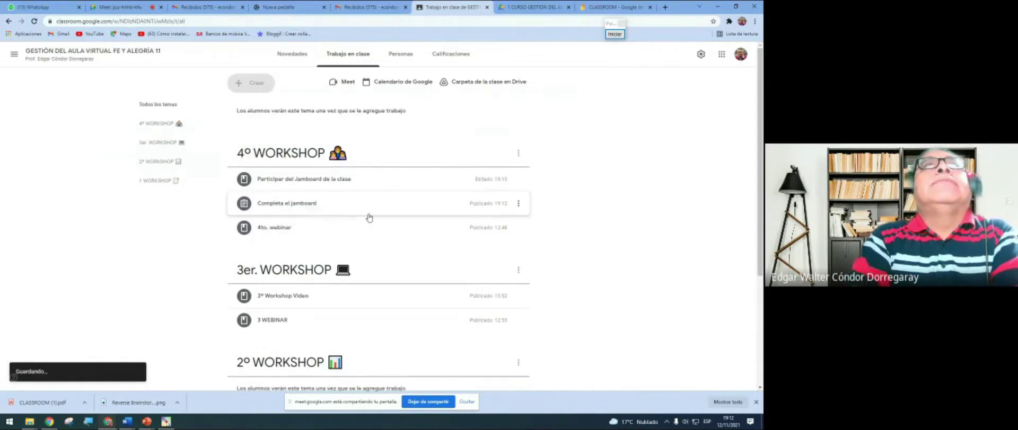
Switch to the ongoing Google Meet call
click(119, 7)
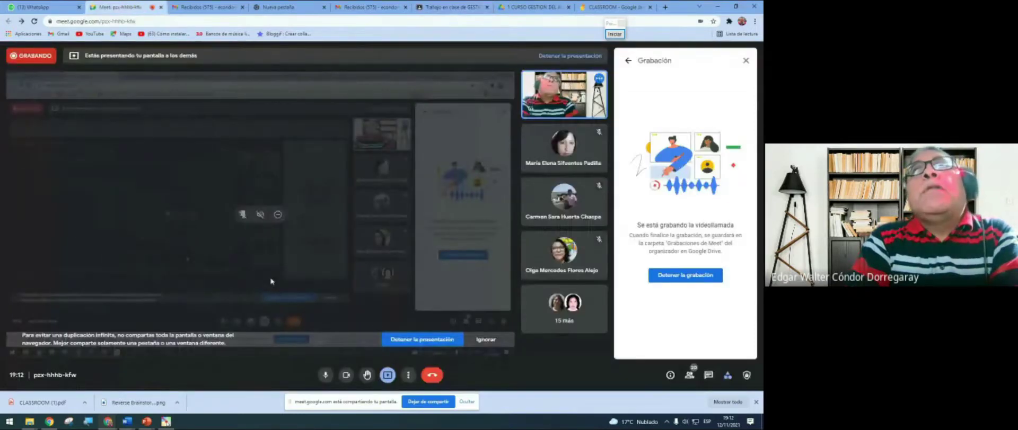
Check the FODA SOBRE LAS TIC frame in Jamboard and the workshop links document in Word
click(614, 8)
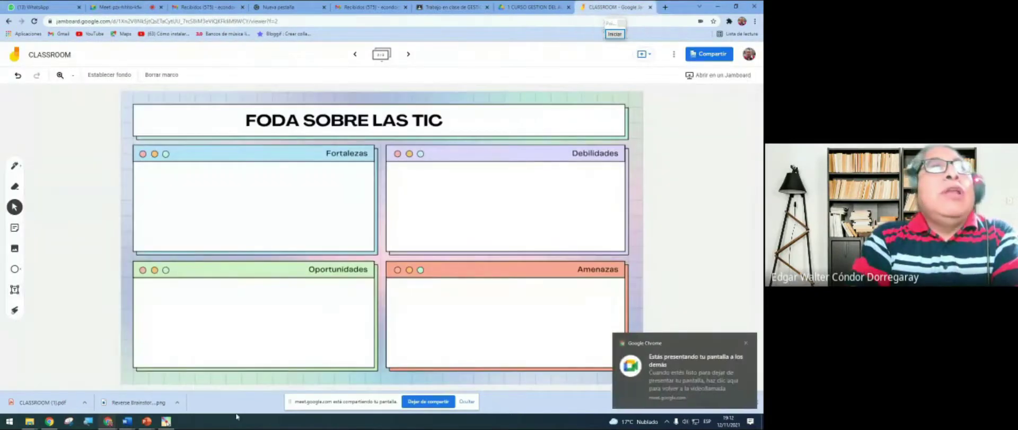
mouse_move(127, 422)
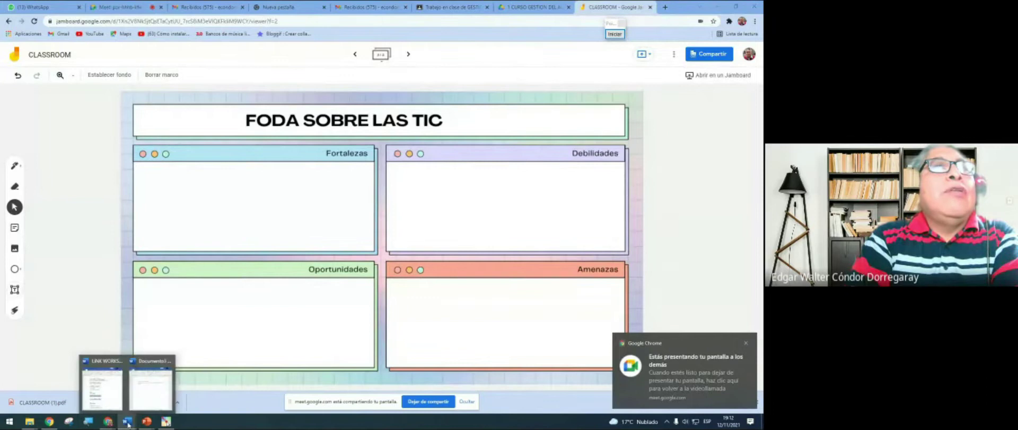
click(122, 398)
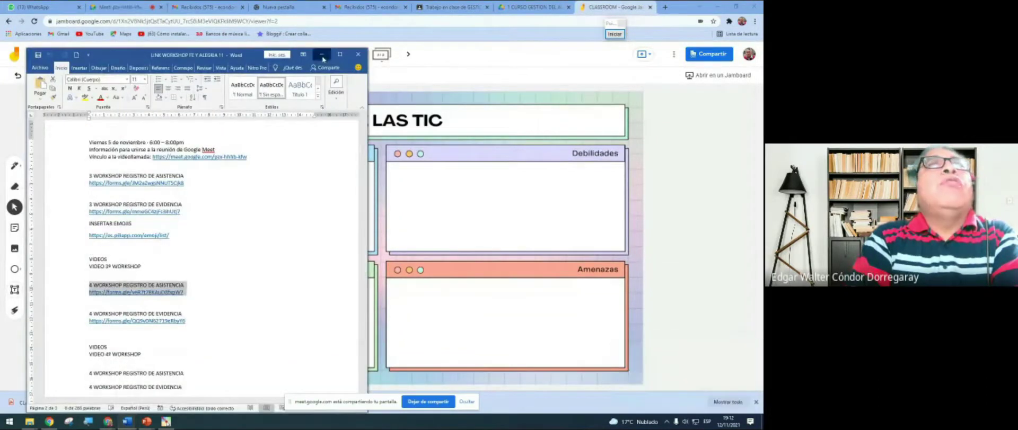
click(126, 422)
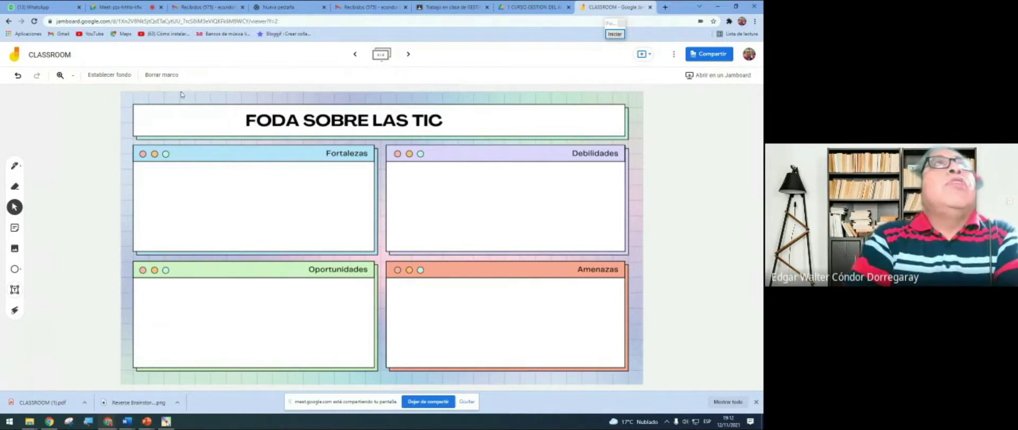
Return to the Google Meet call and send the copied Jamboard link to everyone in the call chat
click(121, 8)
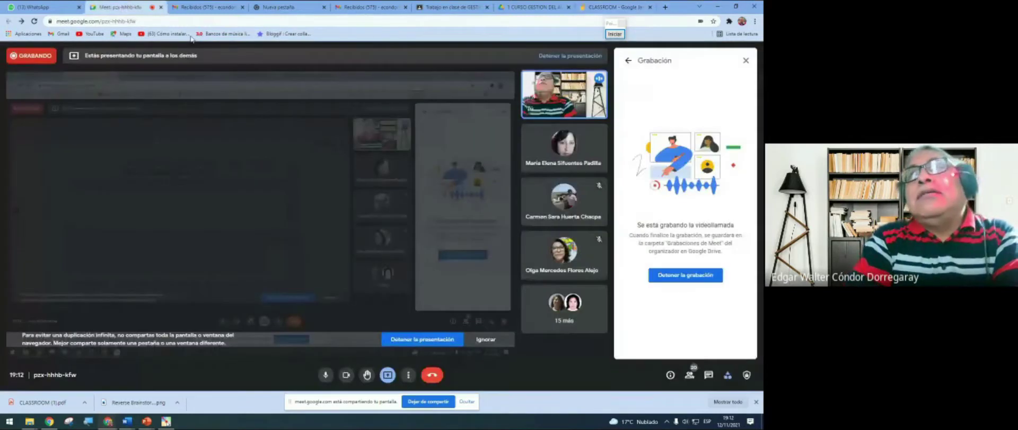
click(709, 375)
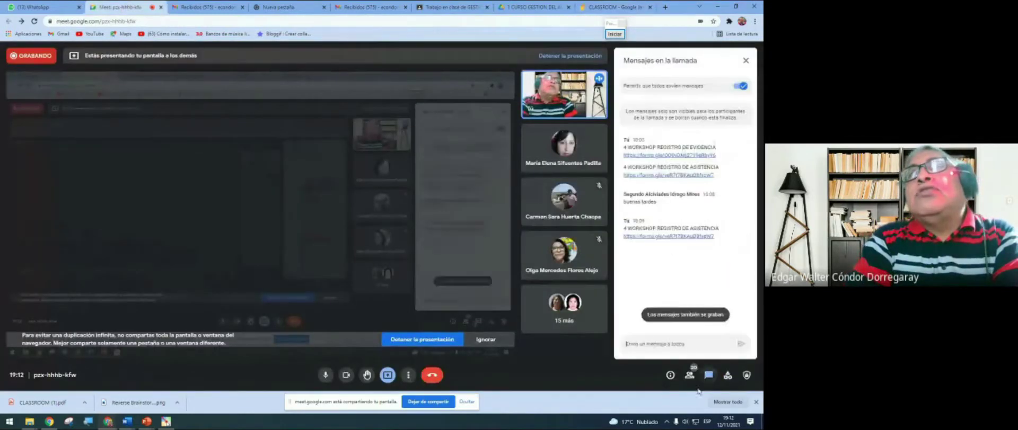
right_click(645, 346)
click(626, 276)
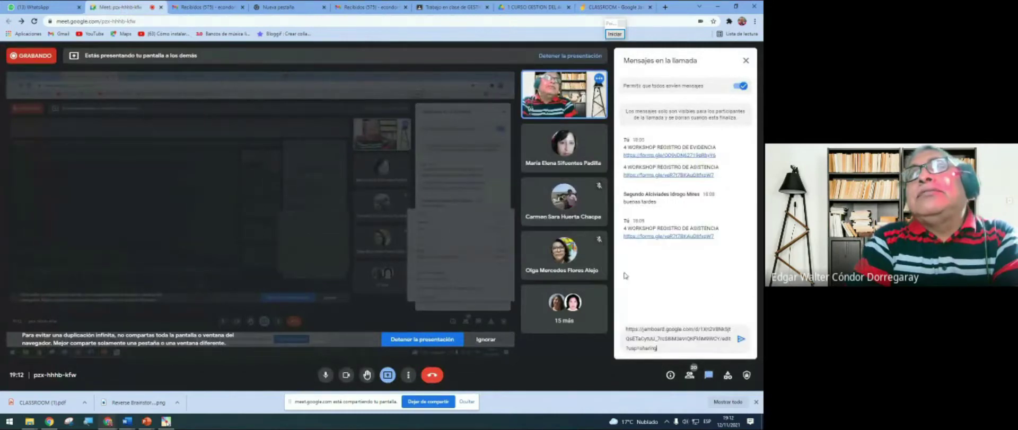
click(740, 339)
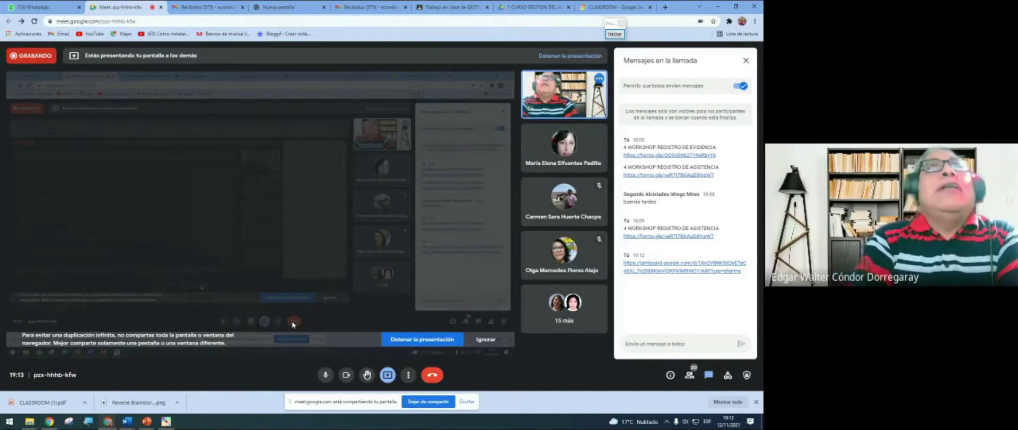
Switch to the "pizarra para jam" presentation in PowerPoint and create a new presentation from the Tira de película (con video) template
mouse_move(147, 422)
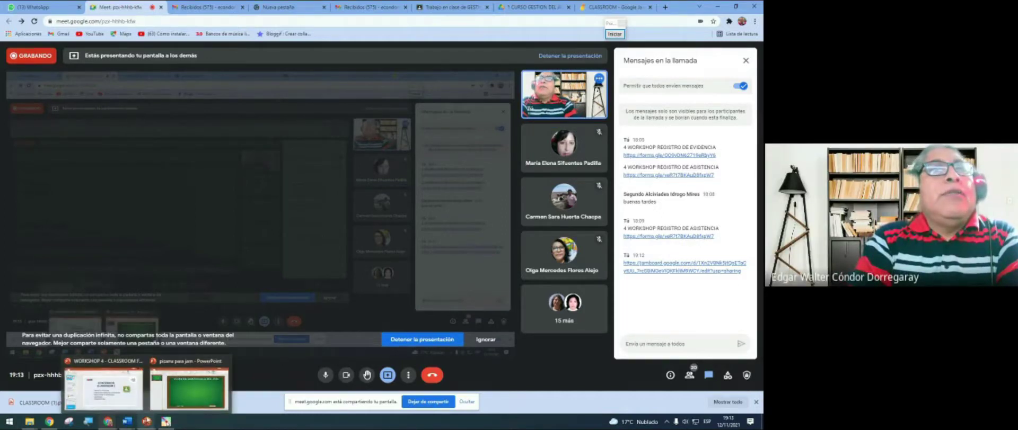
click(157, 401)
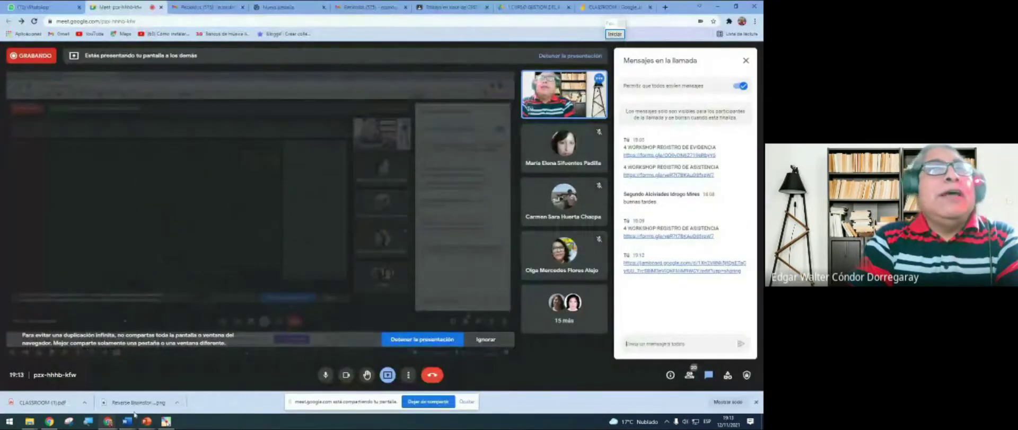
mouse_move(147, 422)
click(179, 398)
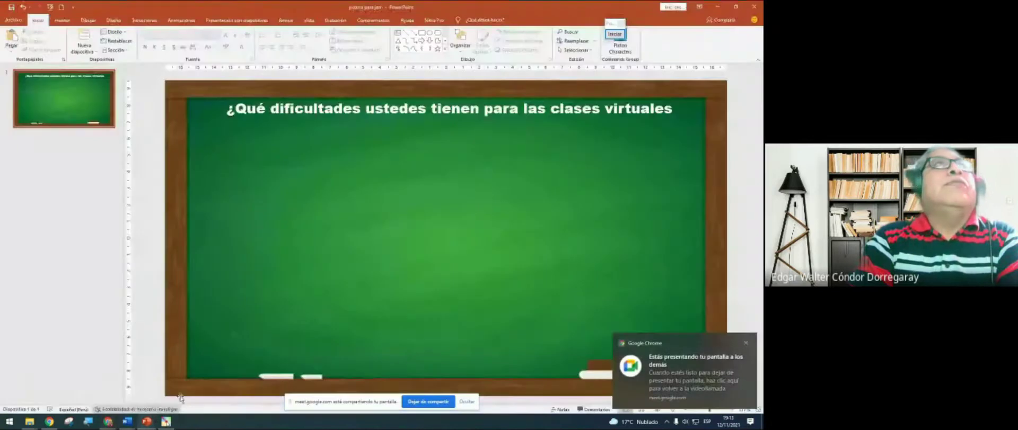
click(19, 22)
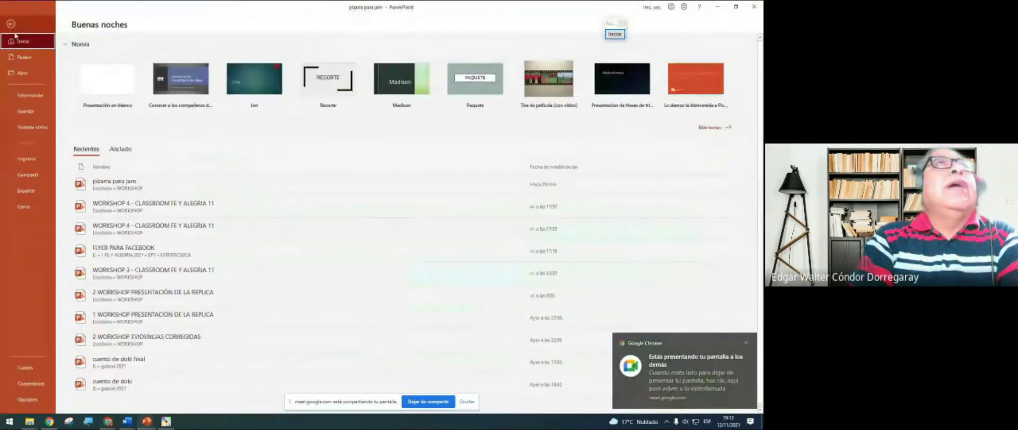
click(543, 80)
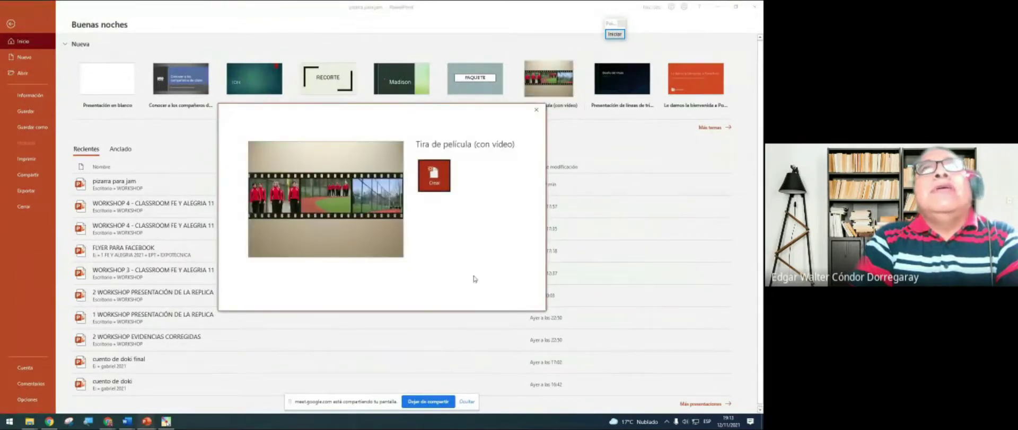
click(433, 180)
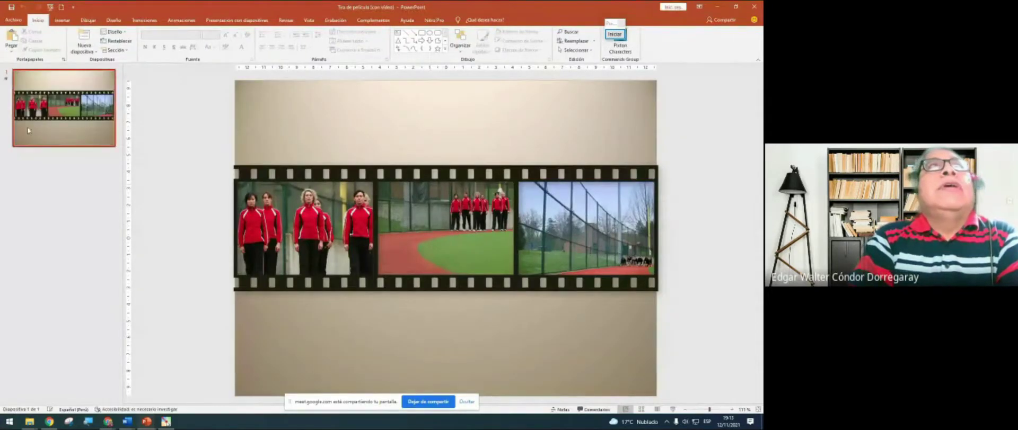
Duplicate the film-strip slide and move the strip and its media apart on the copy
right_click(29, 130)
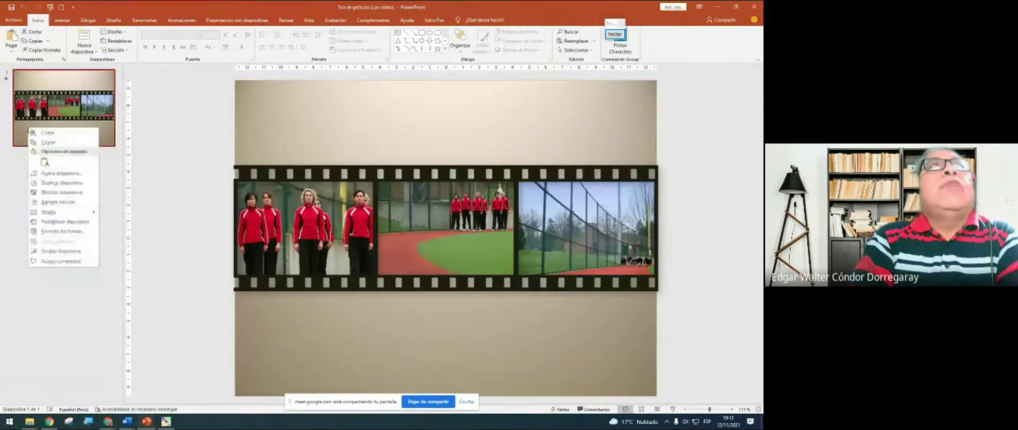
click(60, 183)
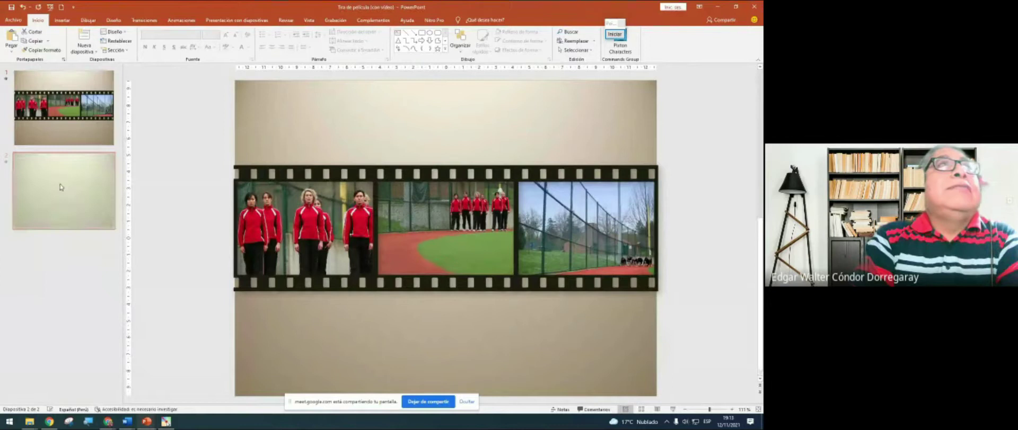
click(337, 219)
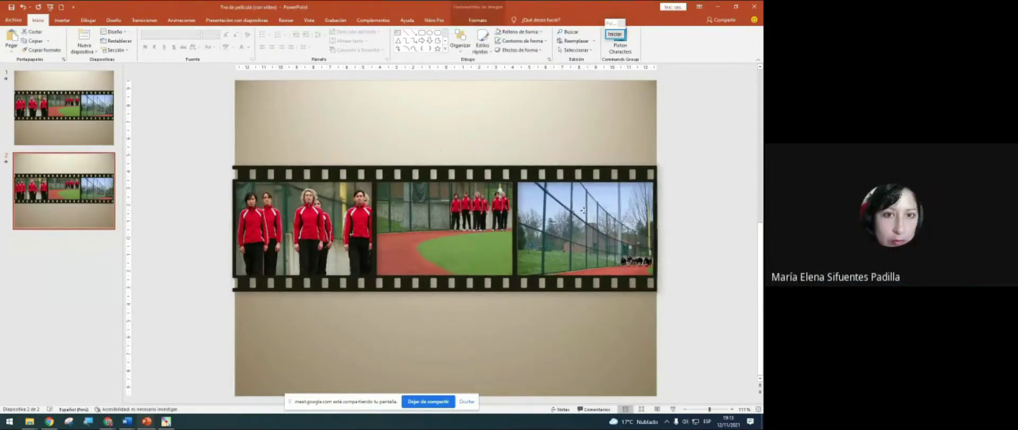
drag(428, 195, 329, 104)
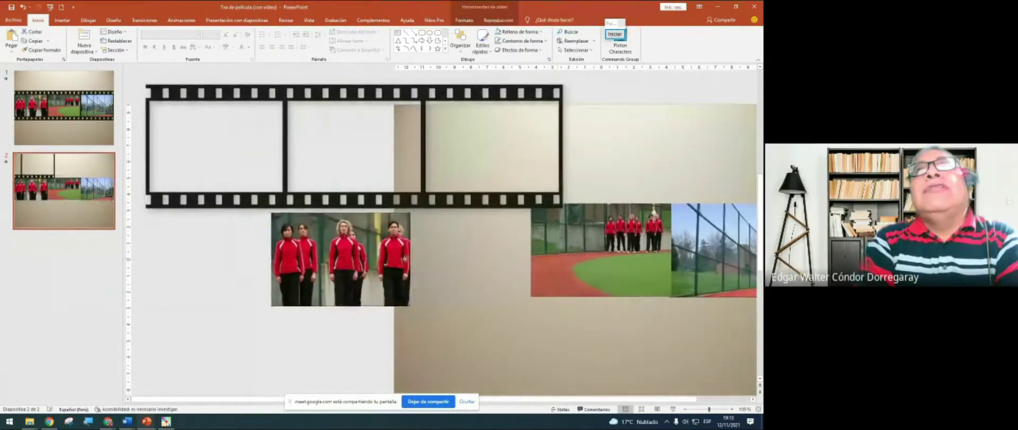
key(ctrl+z)
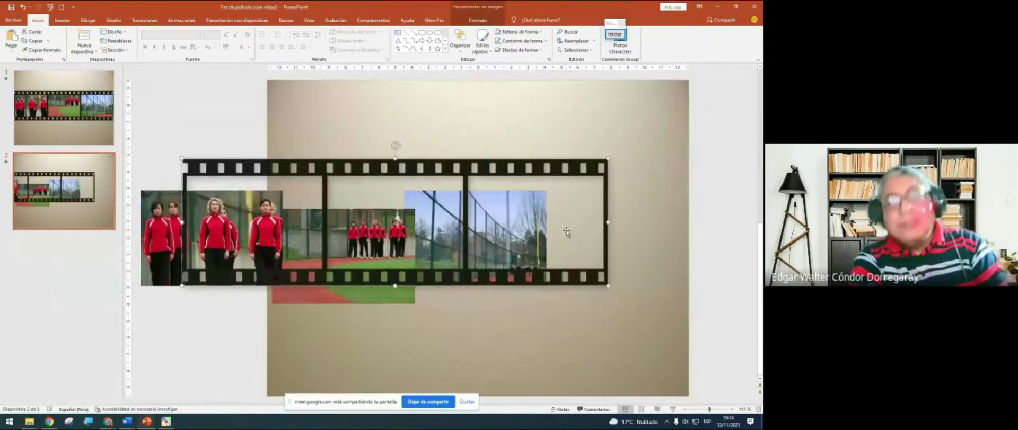
Delete the film strip and the three media items from the duplicated slide, leaving only its background
key(Delete)
key(Delete)
key(Delete)
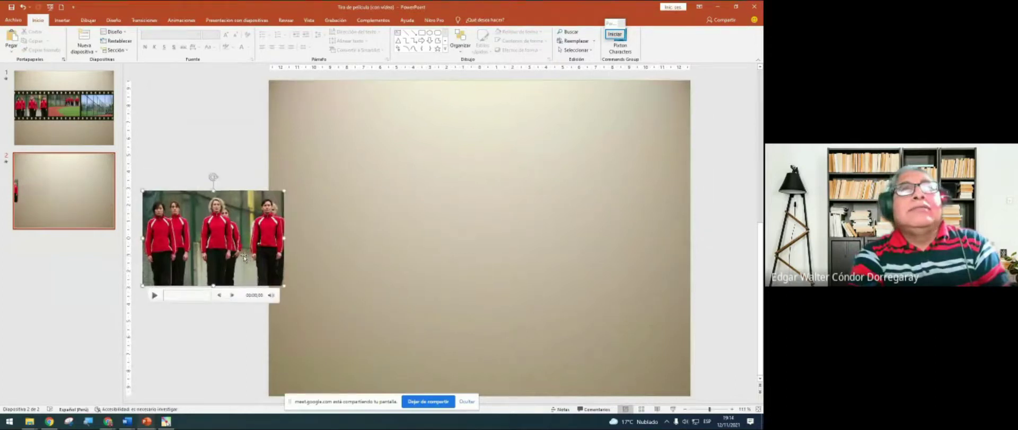
key(Delete)
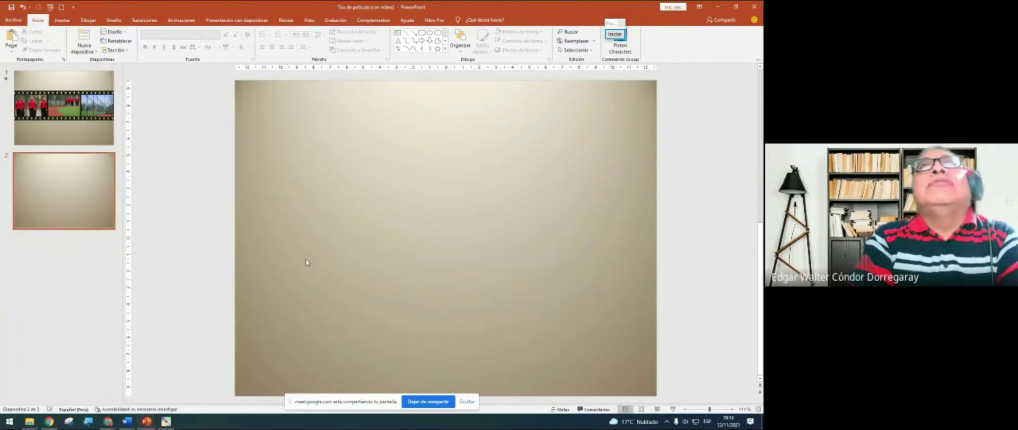
Leave the template list and create a new blank presentation
click(13, 20)
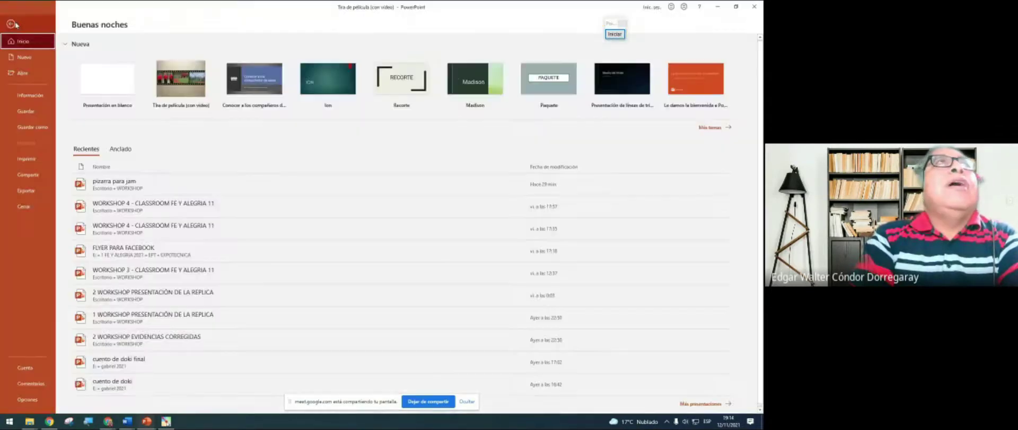
click(12, 24)
key(ctrl+n)
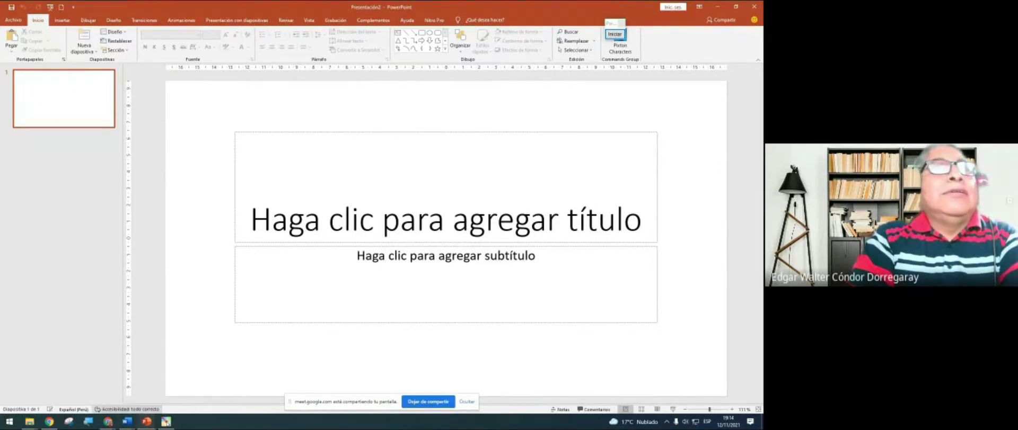
Switch back to the Google Meet call and stop presenting the screen
mouse_move(108, 421)
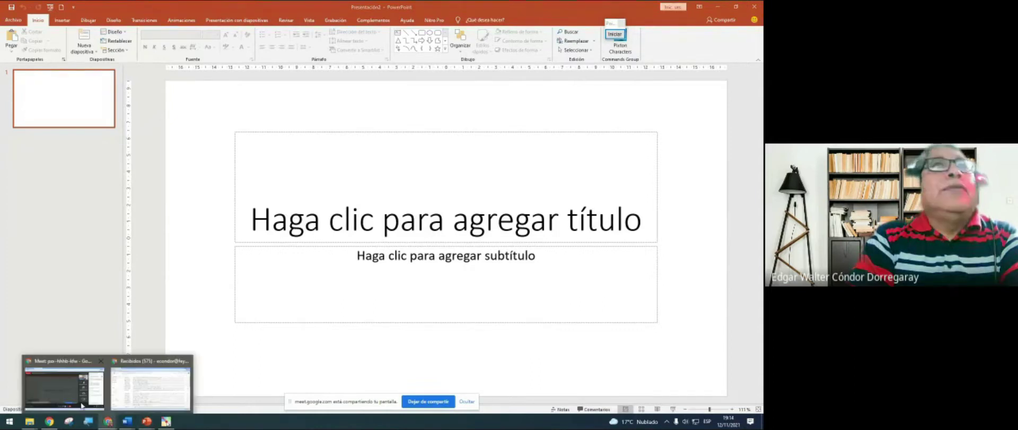
click(82, 406)
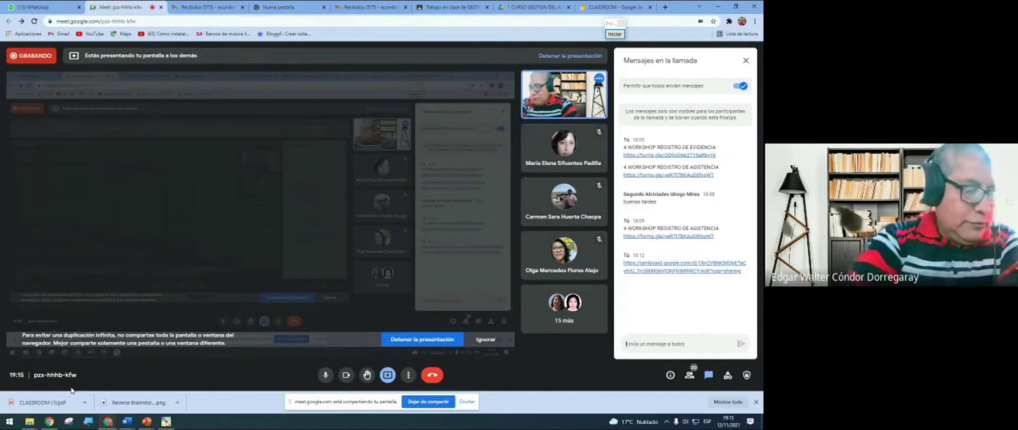
mouse_move(243, 212)
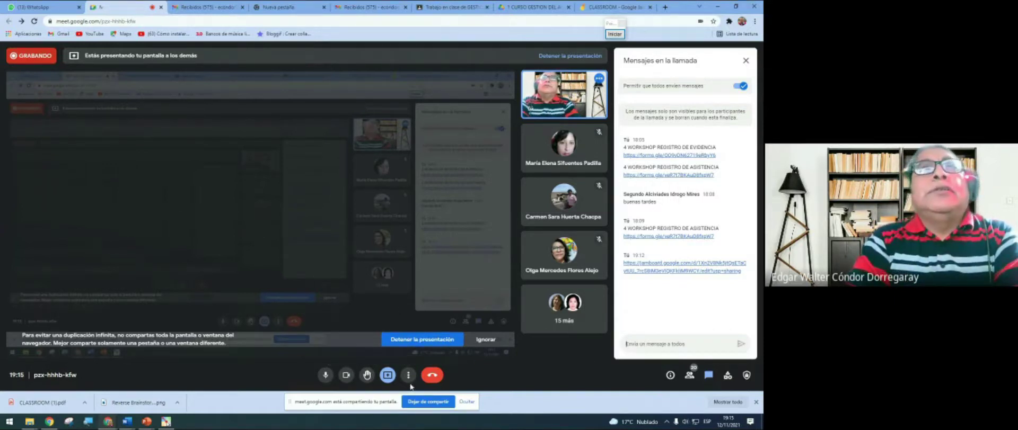
click(424, 344)
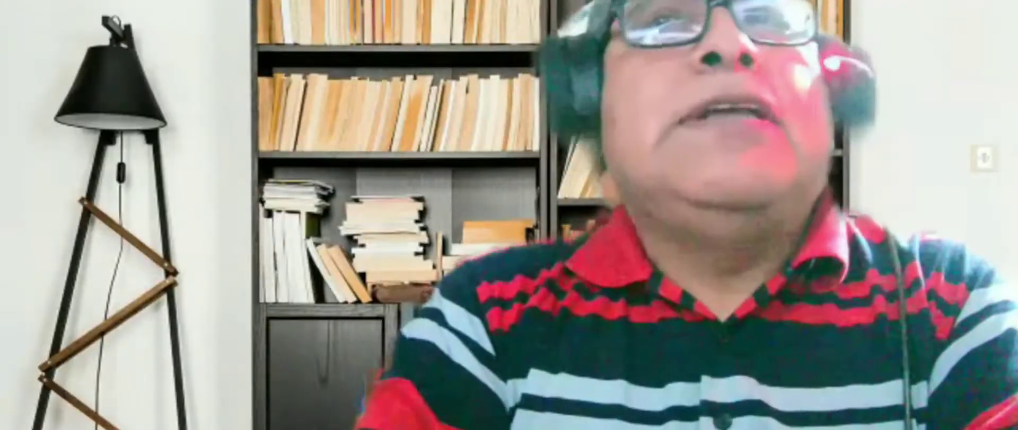
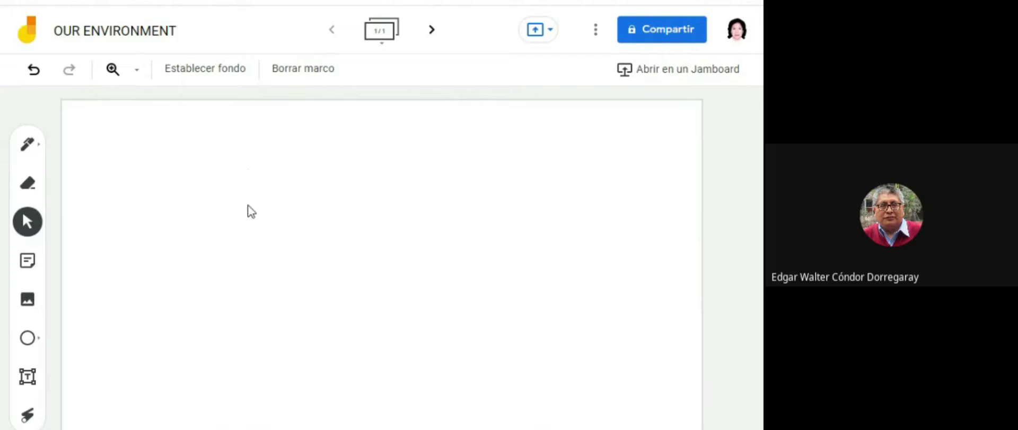
Choose the solid blue background for the first frame, and search Google Images for "pizarra" as a background image
click(214, 77)
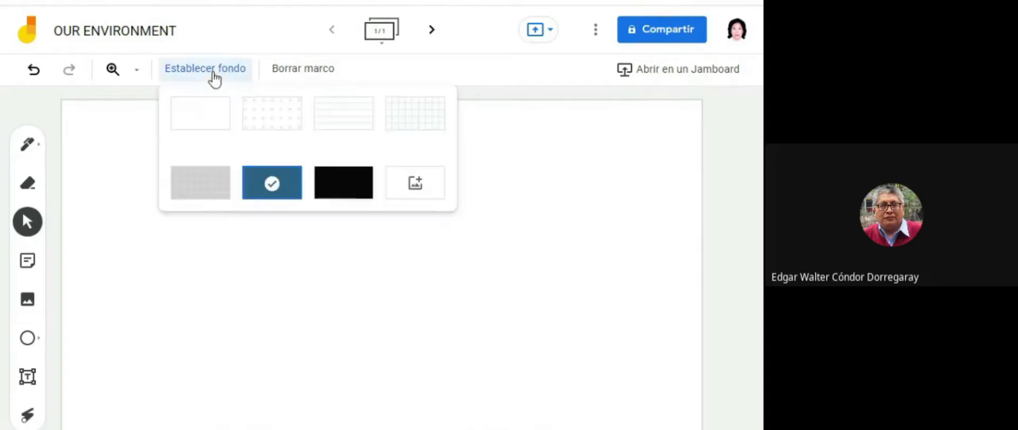
click(282, 182)
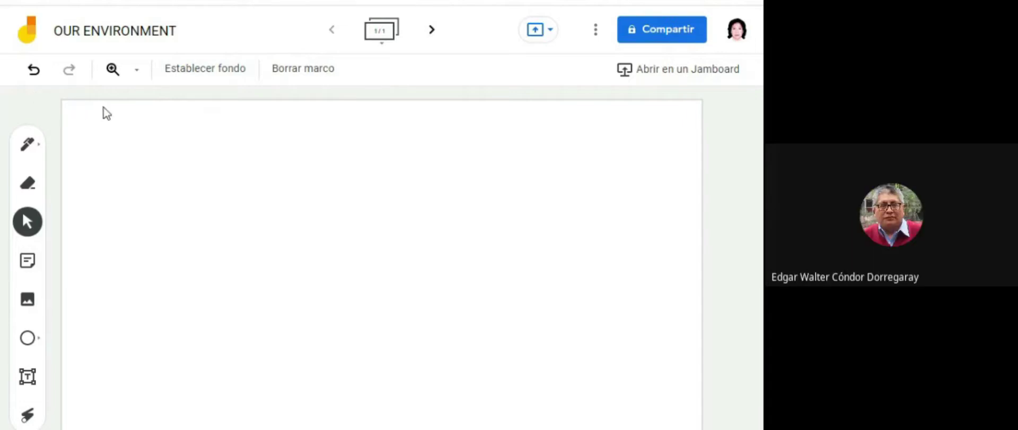
click(204, 72)
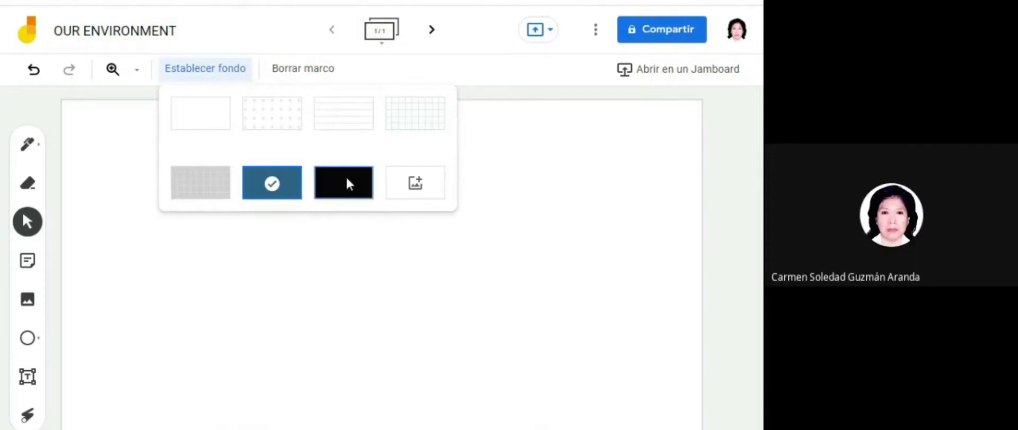
click(421, 186)
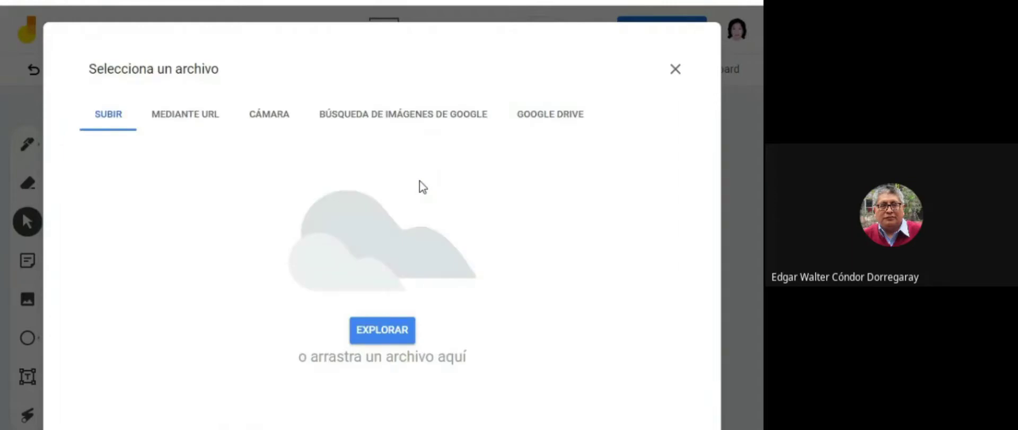
click(362, 119)
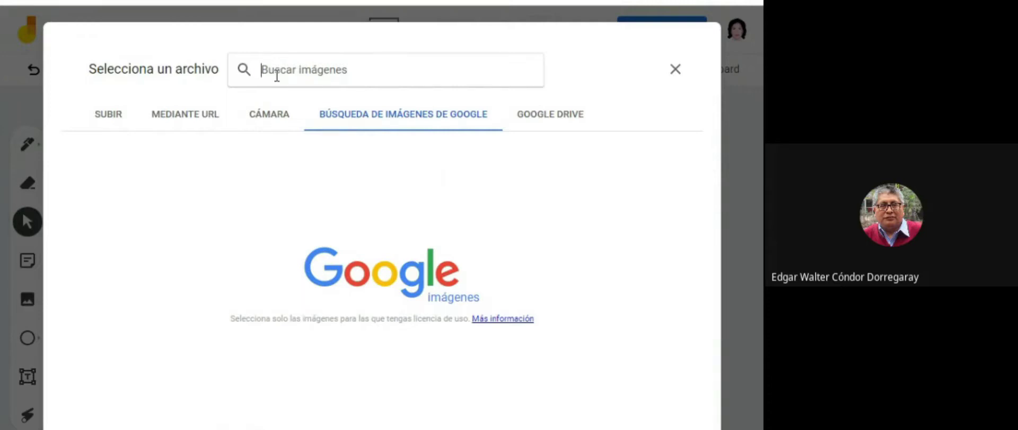
text(PIZARR)
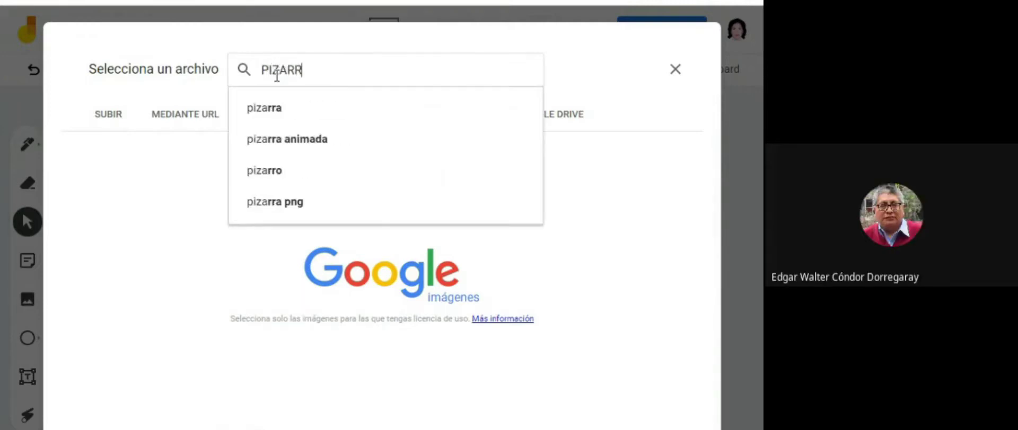
text(A)
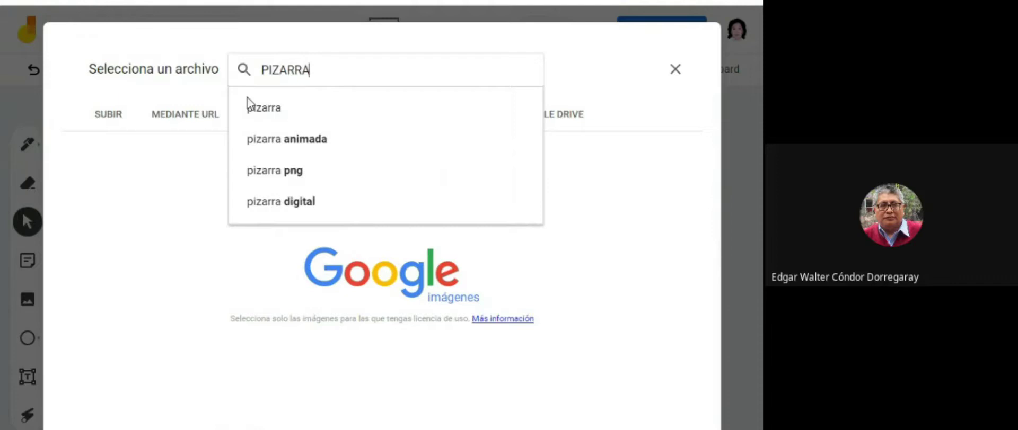
click(266, 113)
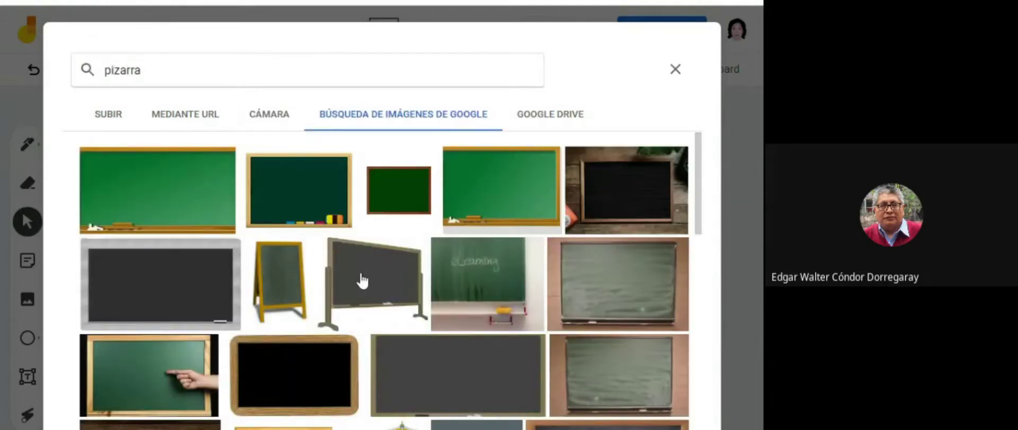
Set the first bright green chalkboard image with the wooden frame as the first frame's background
scroll(362, 281, down, 2)
scroll(361, 280, up, 2)
click(180, 203)
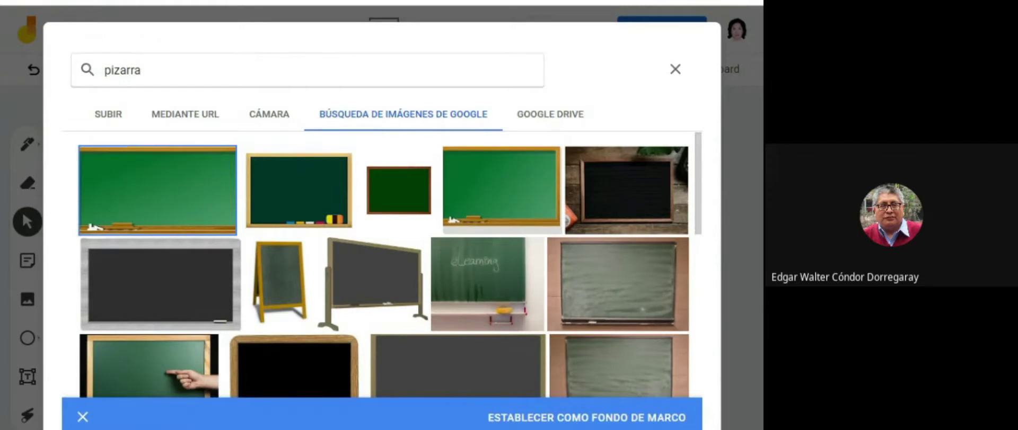
click(576, 419)
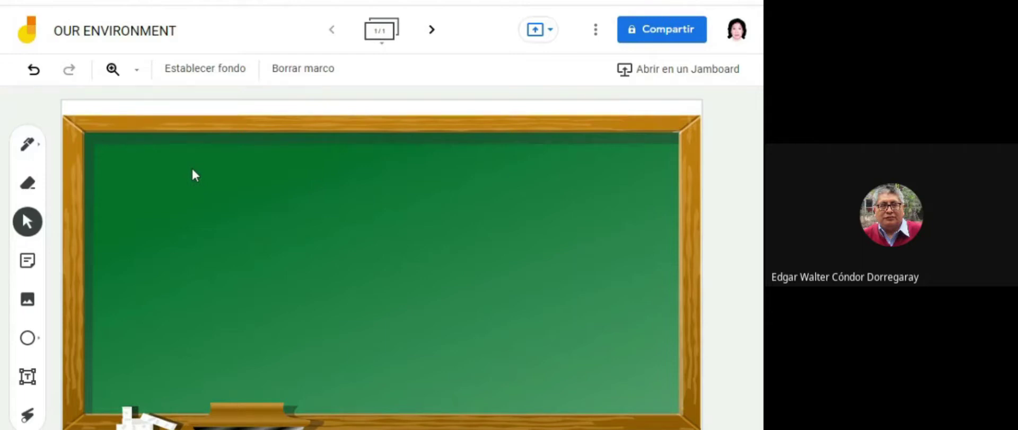
Go to the second frame and set its background to the black chalkboard option
click(435, 33)
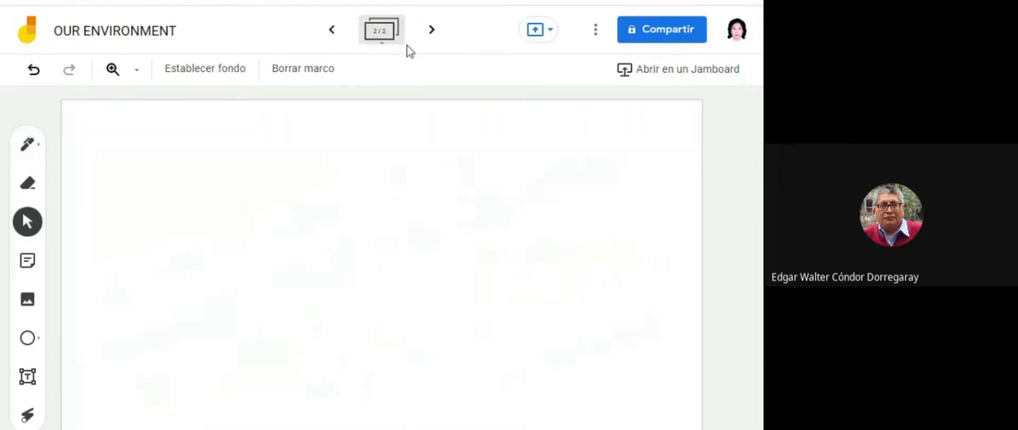
click(221, 79)
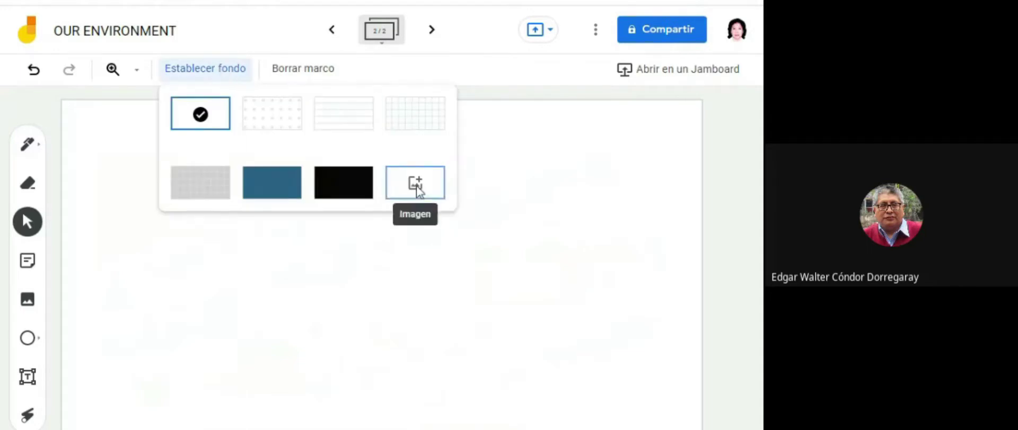
key(Escape)
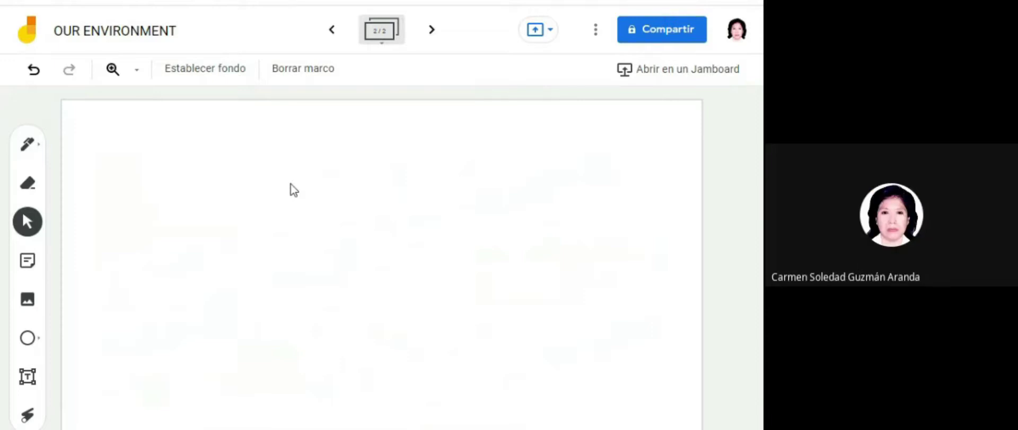
click(214, 76)
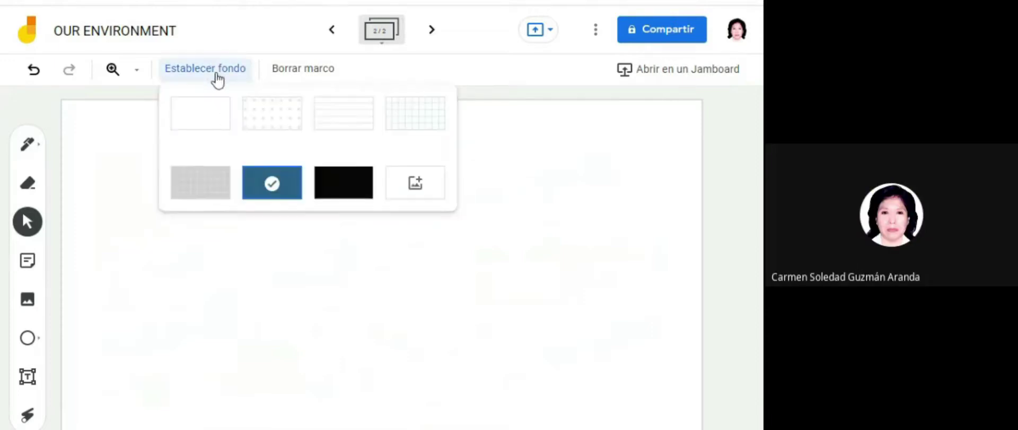
click(351, 180)
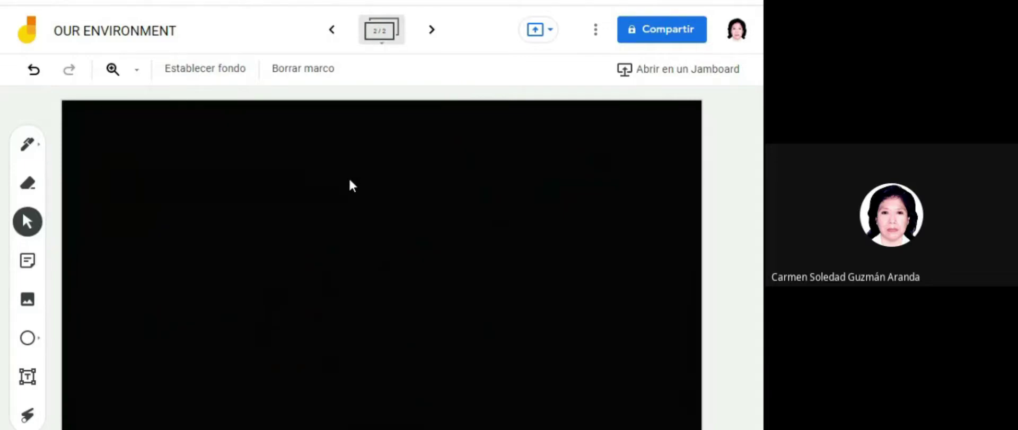
Clear the second frame and set the dark green chalkboard image with coloured chalks from the "pizarra" results as its background
click(289, 79)
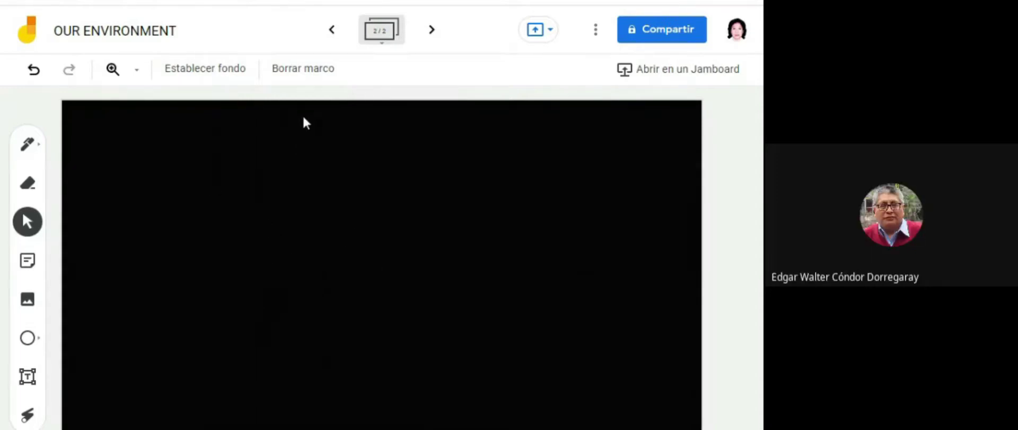
click(312, 77)
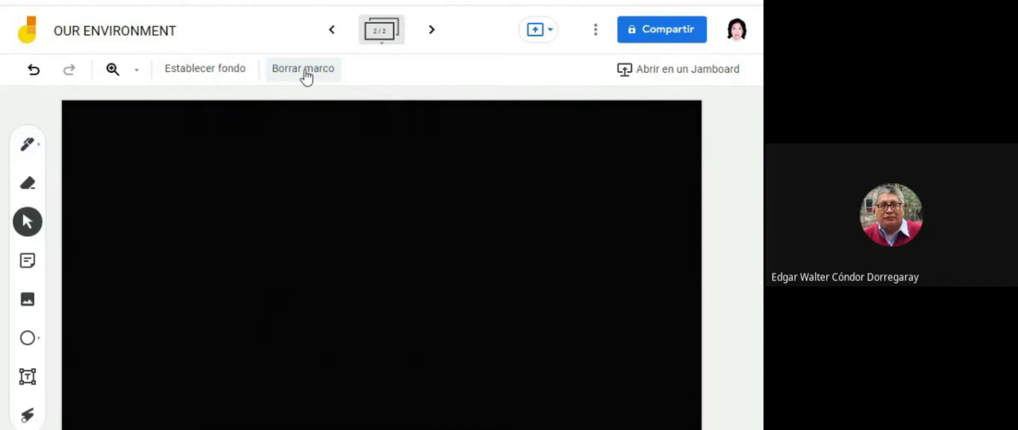
click(198, 75)
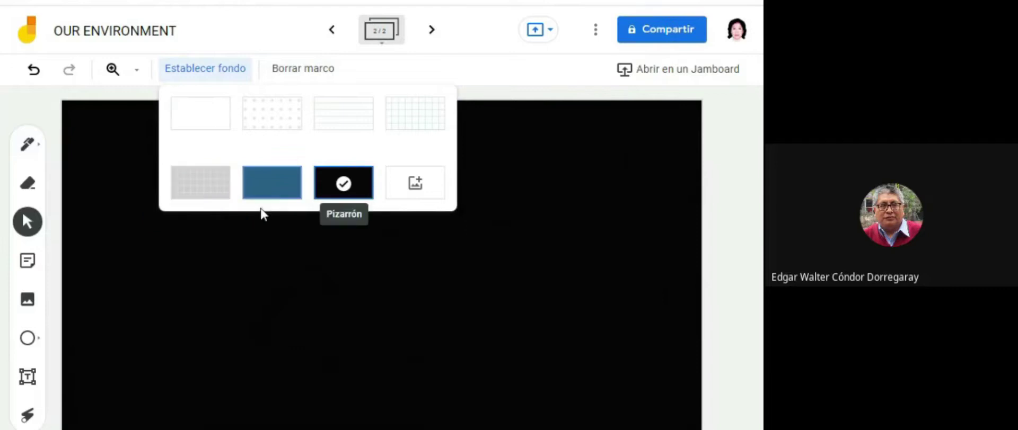
click(424, 192)
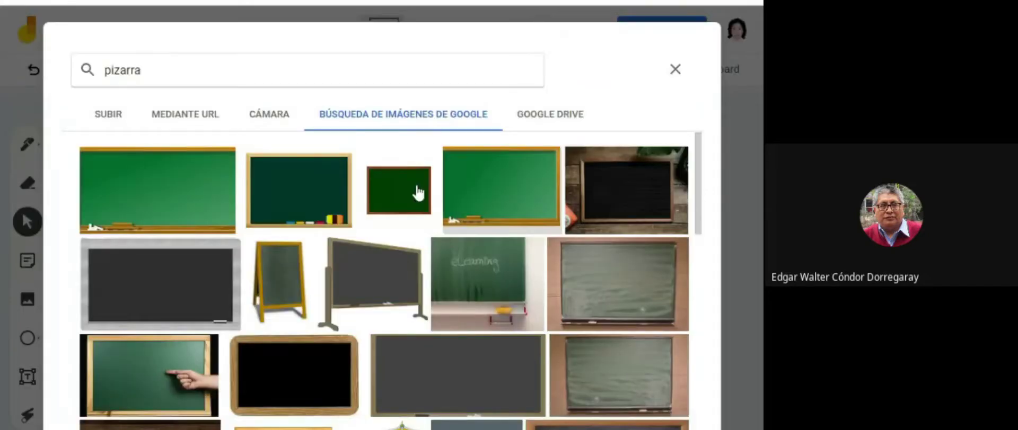
click(322, 201)
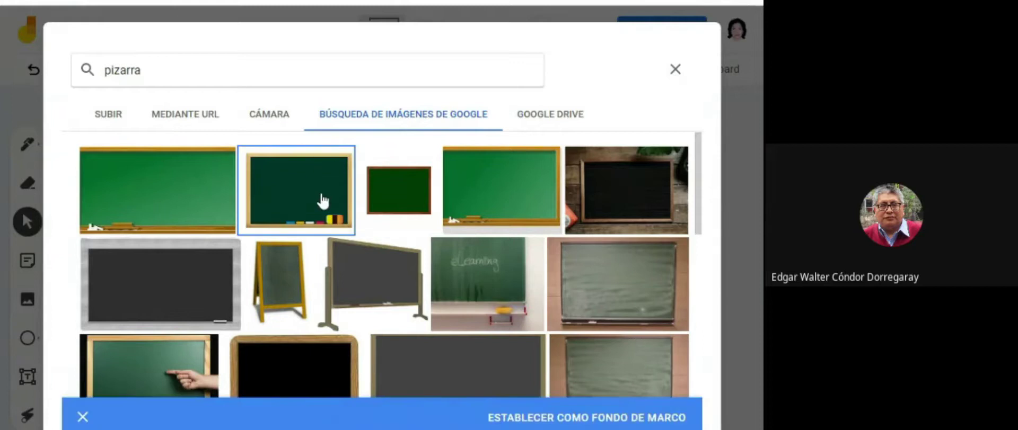
click(611, 422)
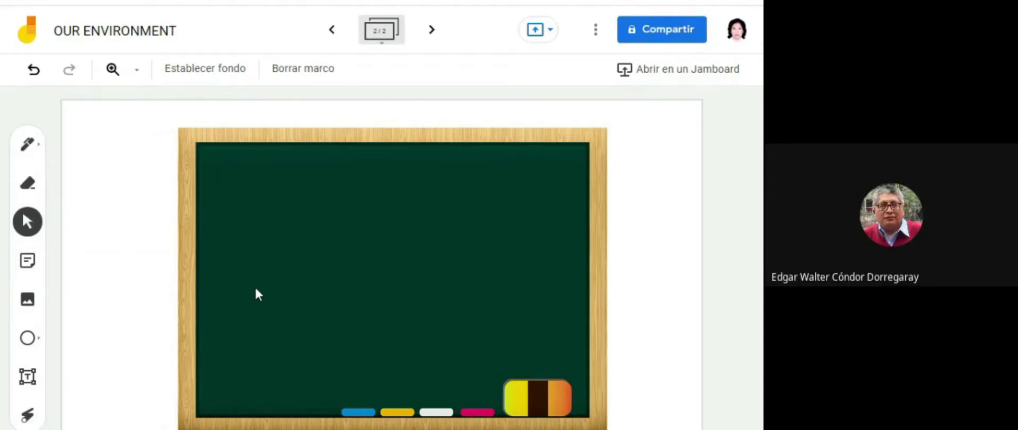
Replace the second frame's chalkboard image with the solid blue background
click(206, 80)
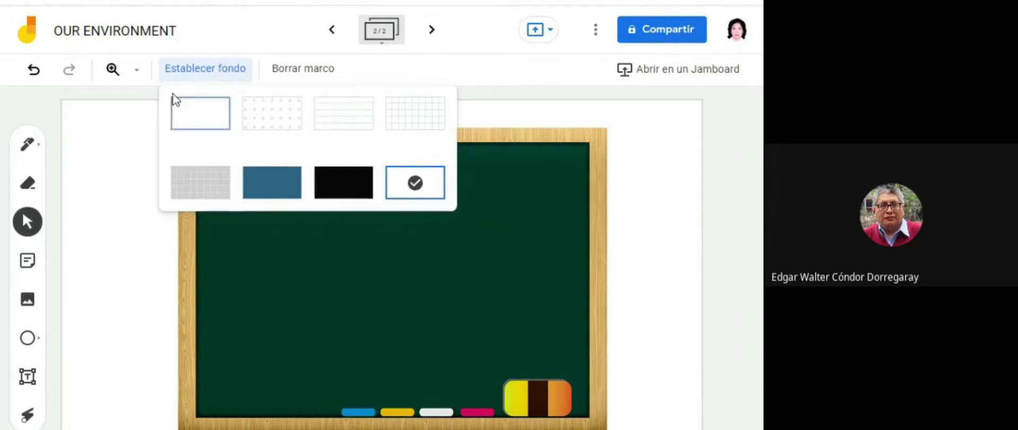
click(211, 78)
click(197, 77)
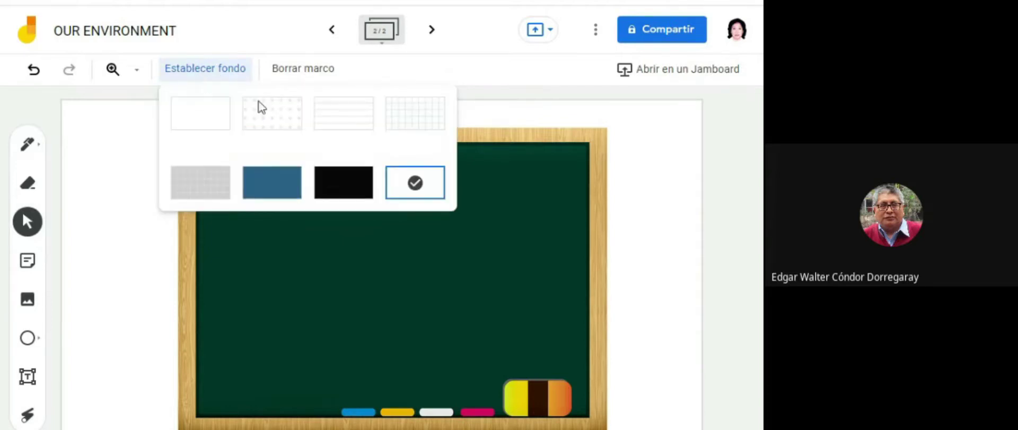
click(285, 192)
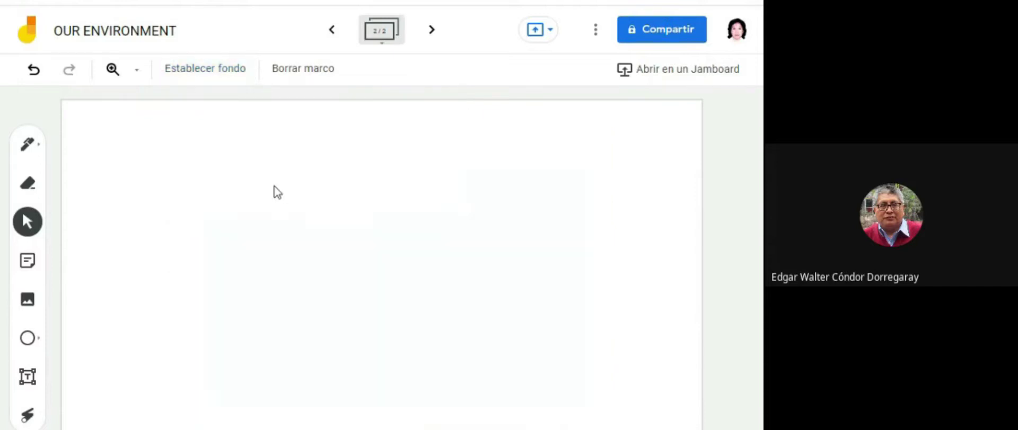
Set the green chalkboard image with the cartoon boy from the "pizarra" results as the second frame's background
click(210, 75)
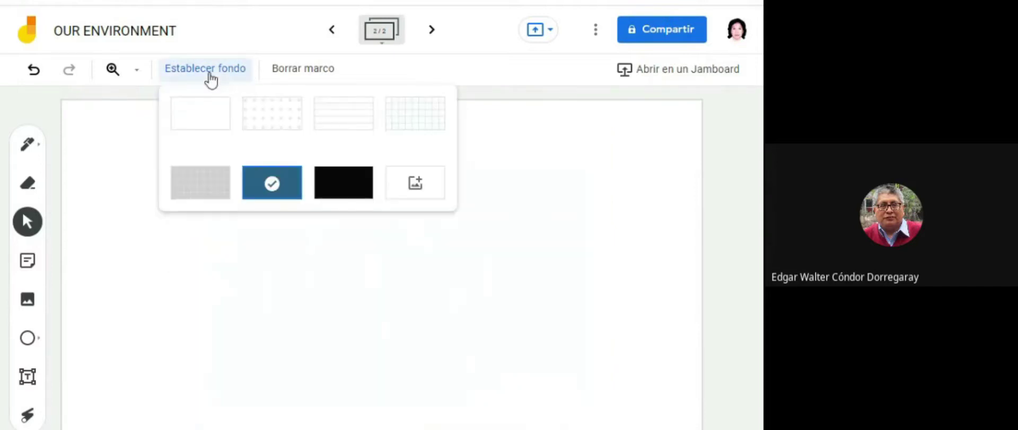
click(415, 184)
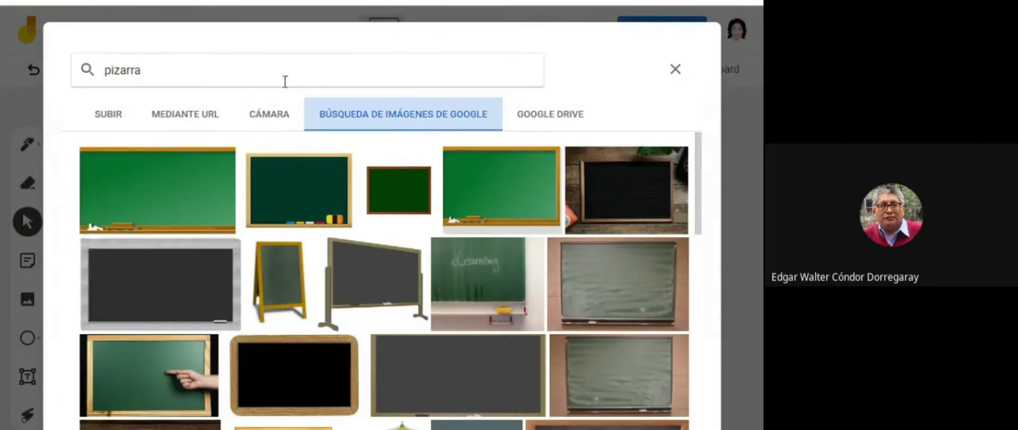
scroll(401, 286, down, 3)
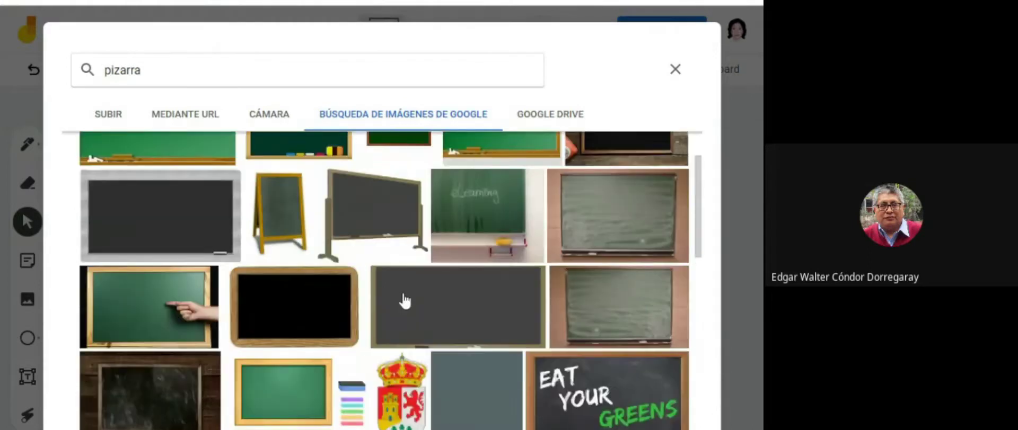
scroll(404, 302, down, 8)
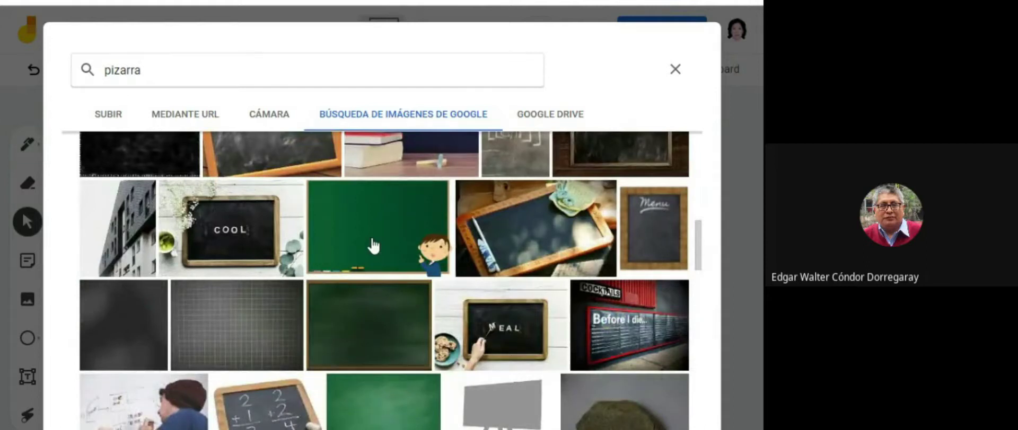
click(374, 245)
click(571, 423)
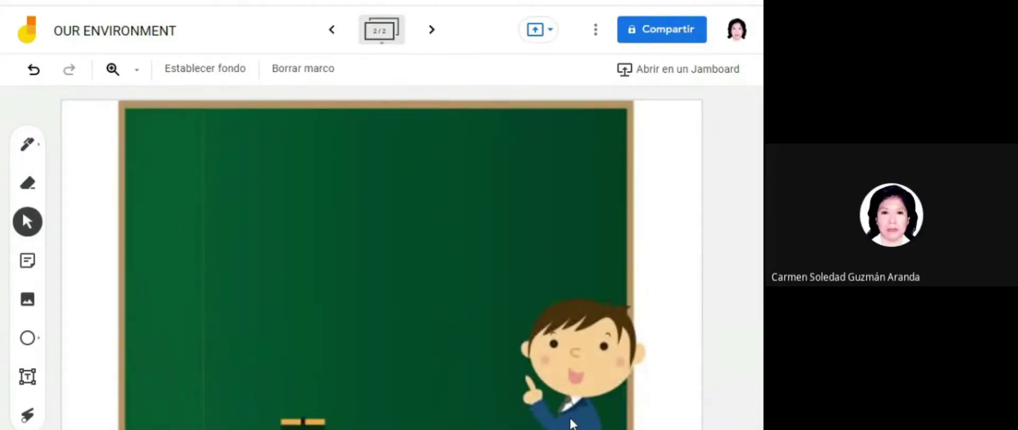
Replace the second frame's cartoon-boy chalkboard with the solid blue background and search Google Images for "pizarra hd" as a new background
click(203, 79)
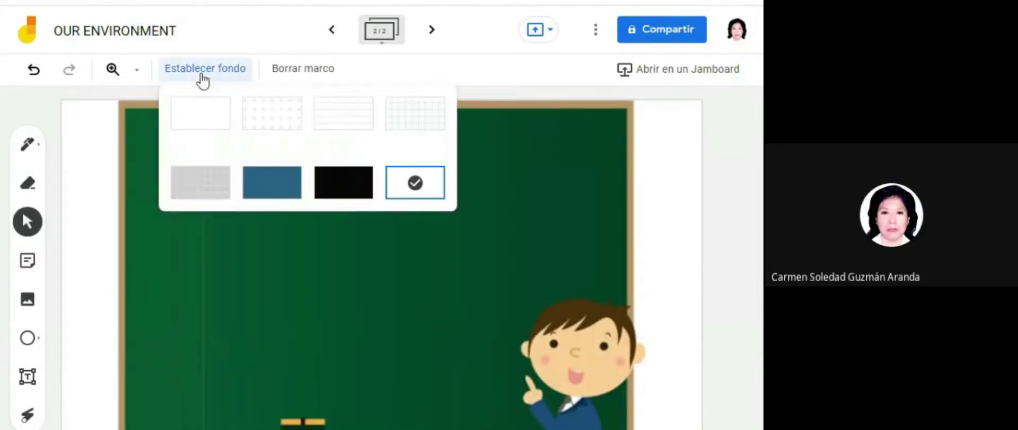
click(274, 189)
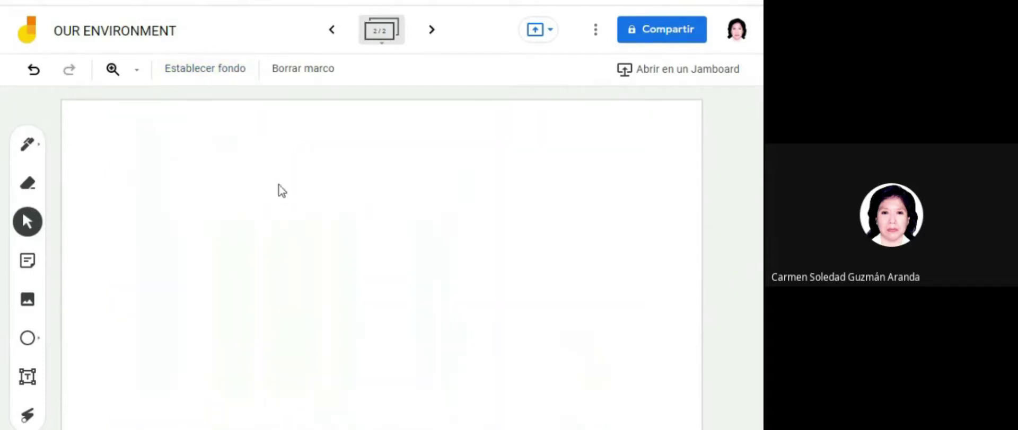
click(208, 75)
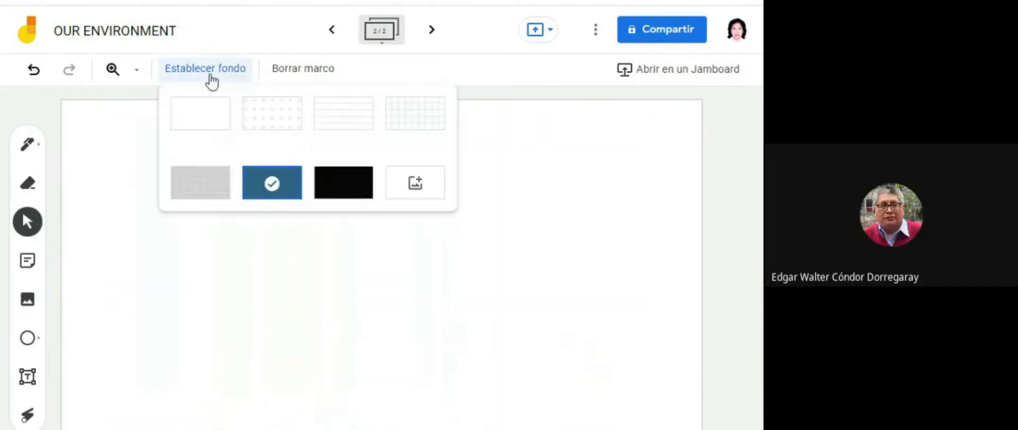
click(413, 183)
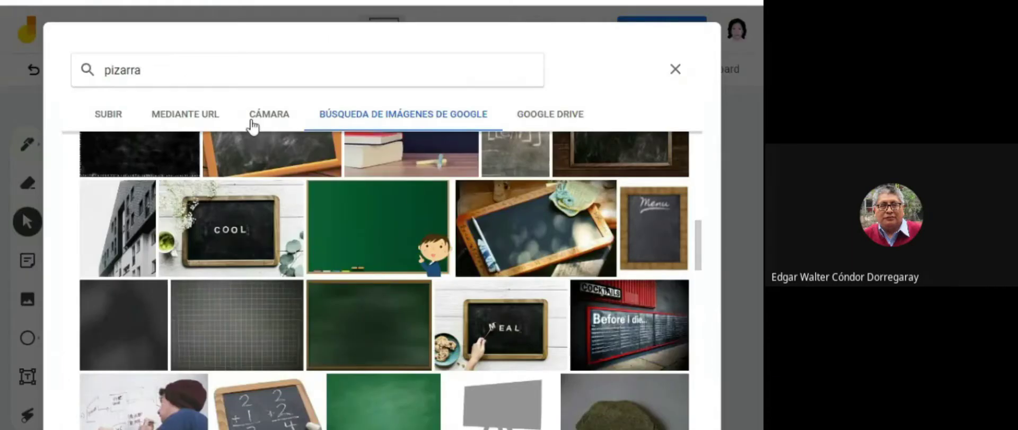
click(378, 122)
click(152, 72)
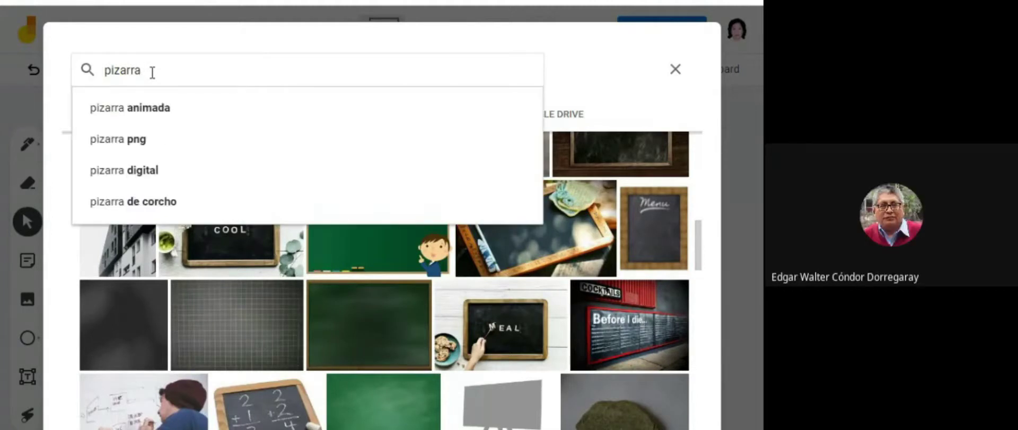
text(HA)
key(BackSpace)
text(D)
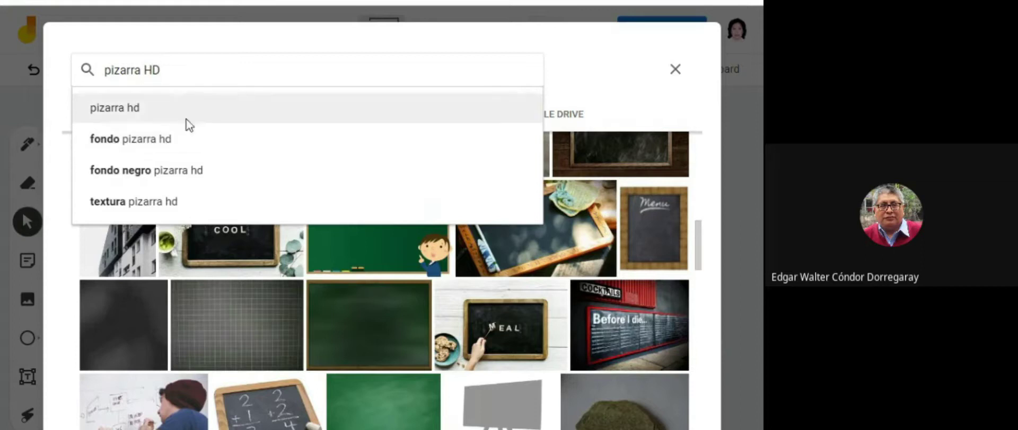
click(126, 118)
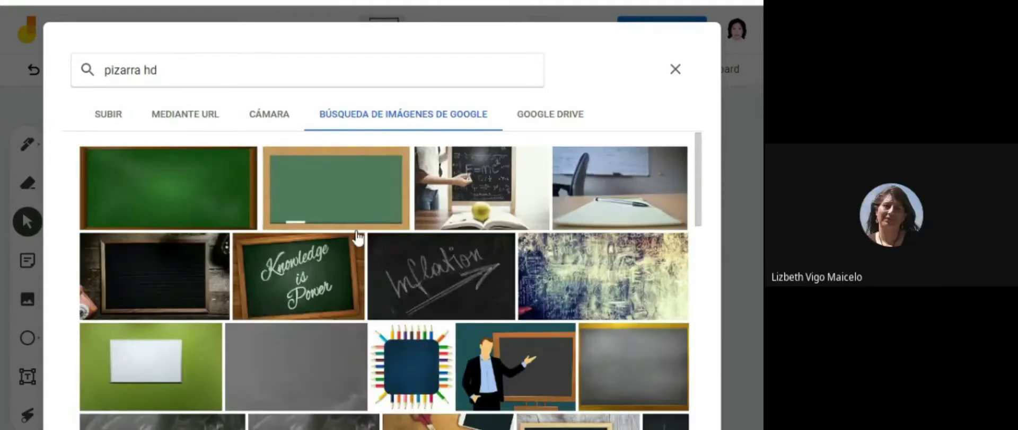
Set the flat green chalkboard image with the light wooden frame from the "pizarra hd" results as the second frame's background
scroll(381, 305, down, 5)
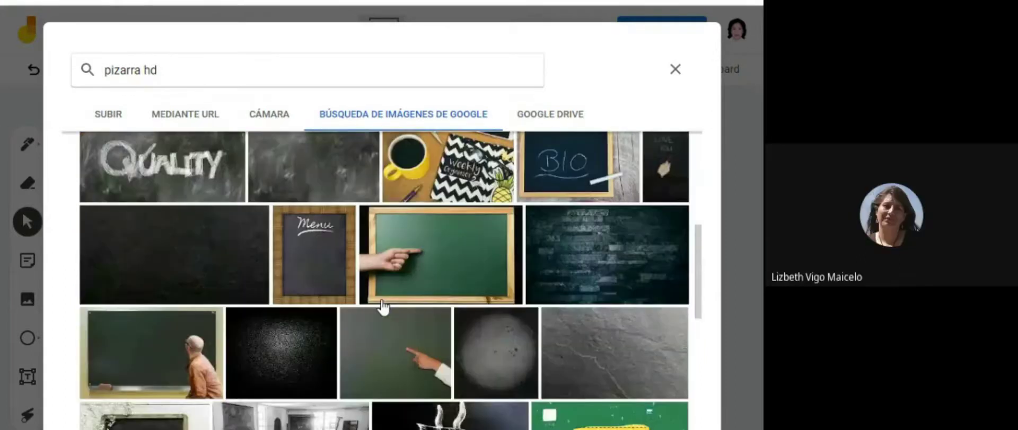
scroll(383, 306, down, 3)
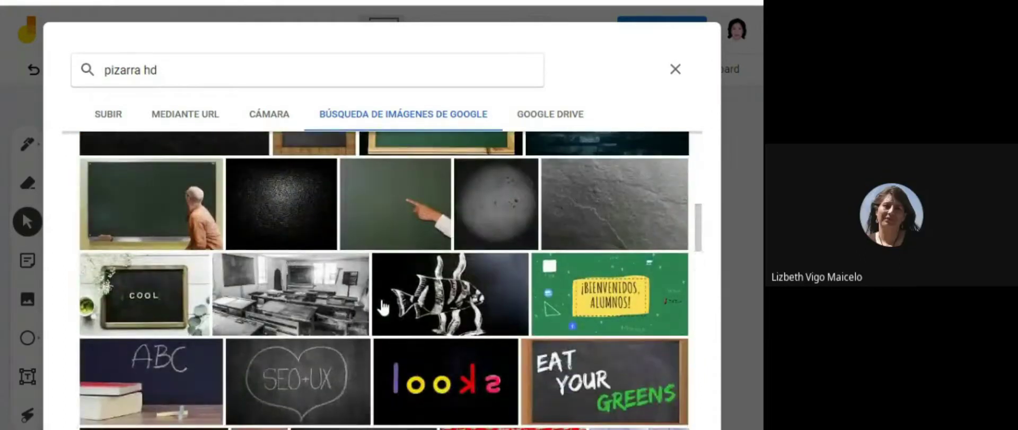
scroll(382, 308, down, 2)
scroll(382, 308, down, 4)
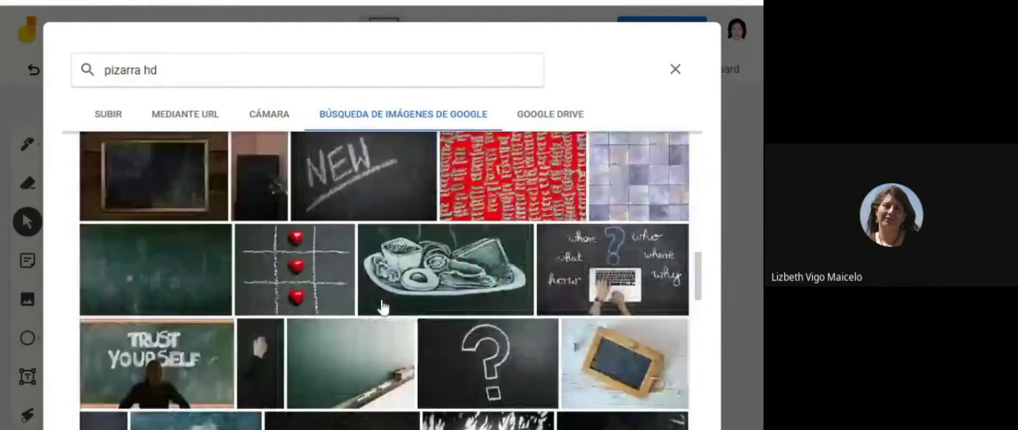
scroll(382, 307, down, 2)
scroll(383, 307, down, 3)
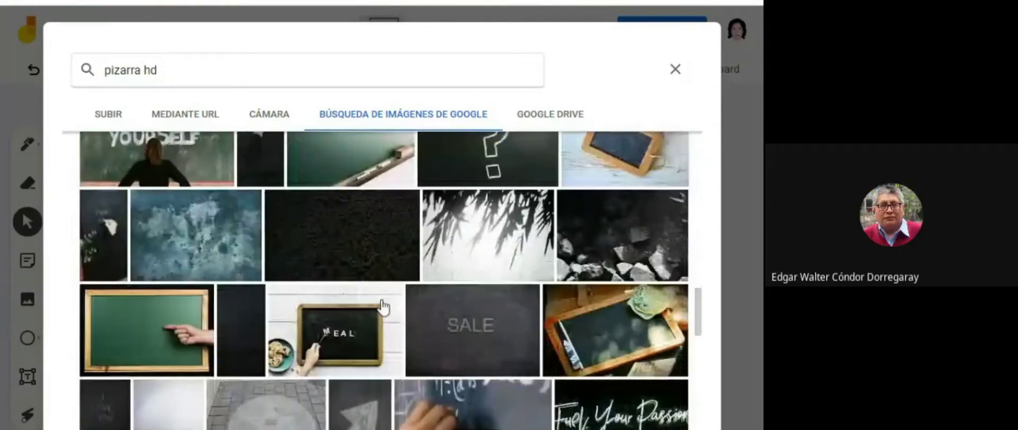
scroll(382, 307, up, 15)
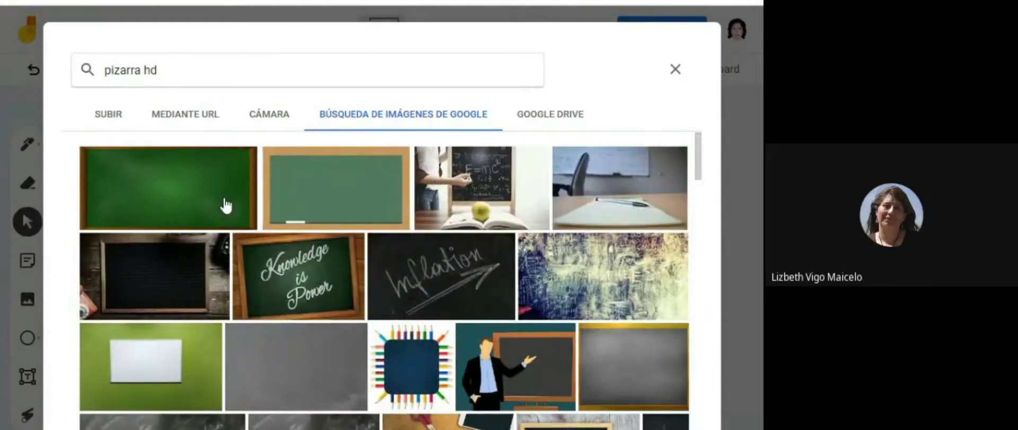
click(327, 196)
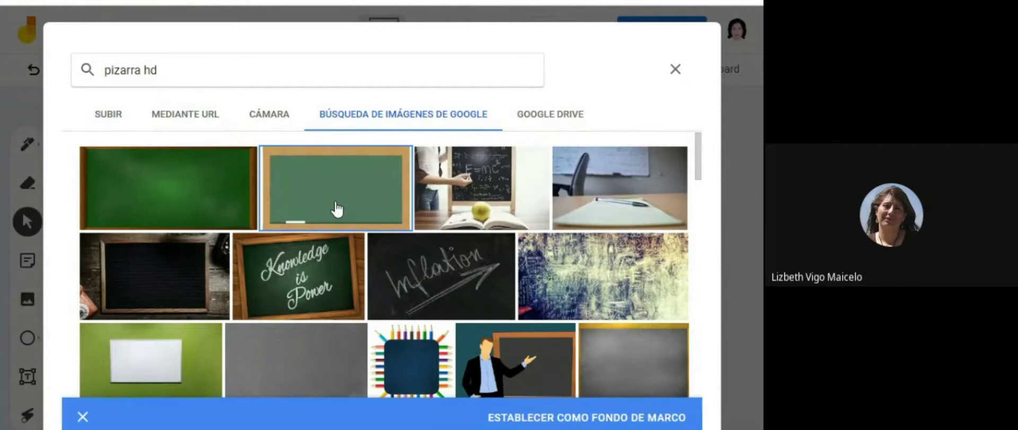
click(583, 422)
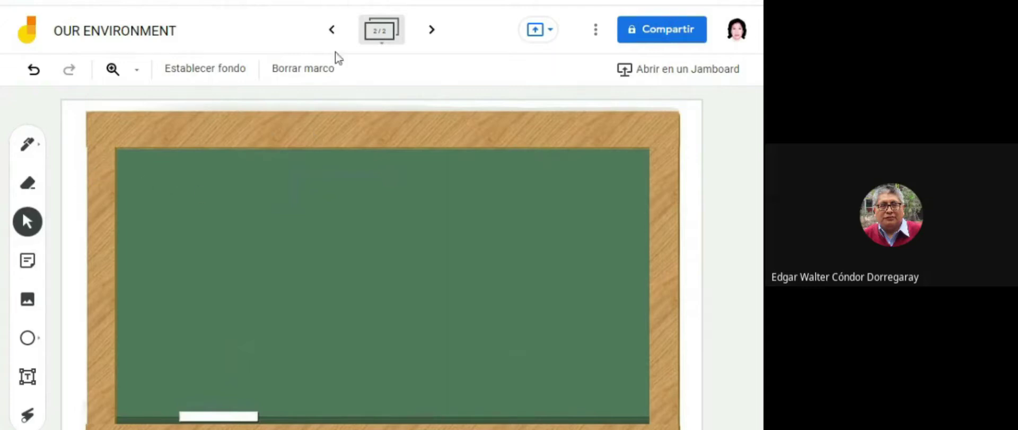
Switch between the first and second frames to compare their chalkboard backgrounds
click(333, 33)
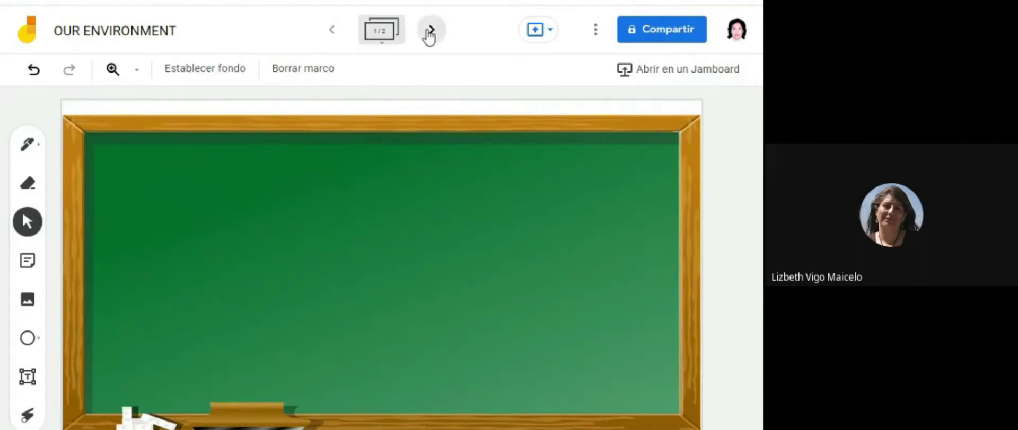
click(430, 35)
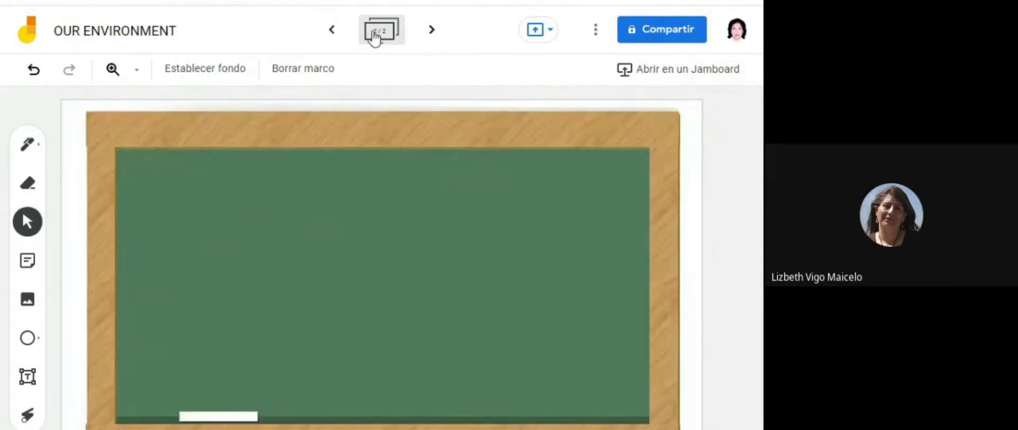
click(333, 32)
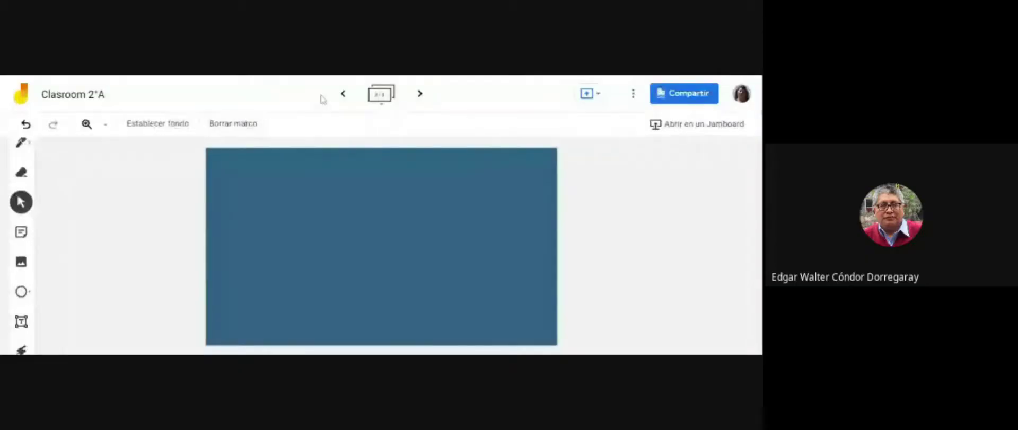
Go to the first frame of the "Clasroom 2°A" board and upload the "¿Qué aprendimos hoy?" chalkboard image from the computer as its background
click(343, 95)
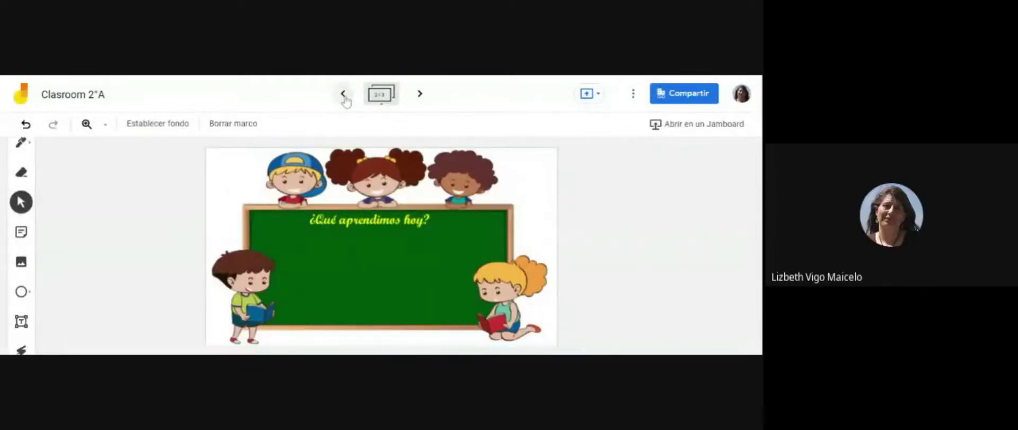
click(343, 96)
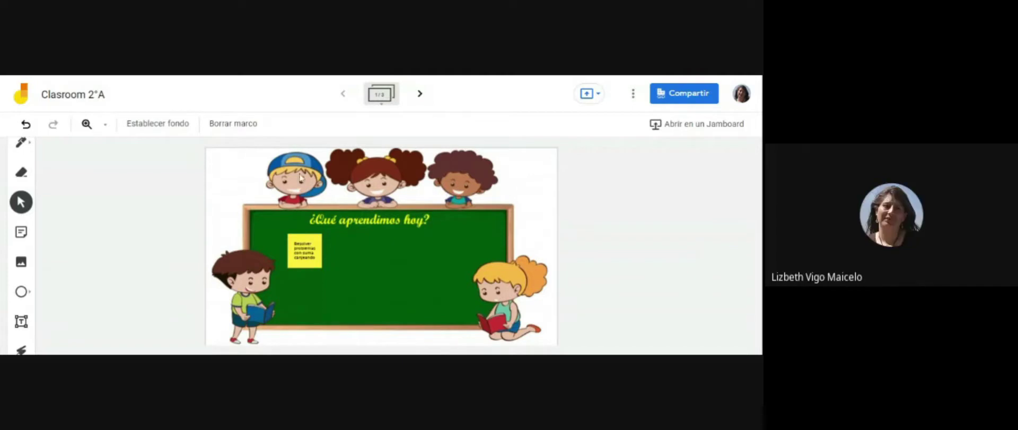
click(157, 125)
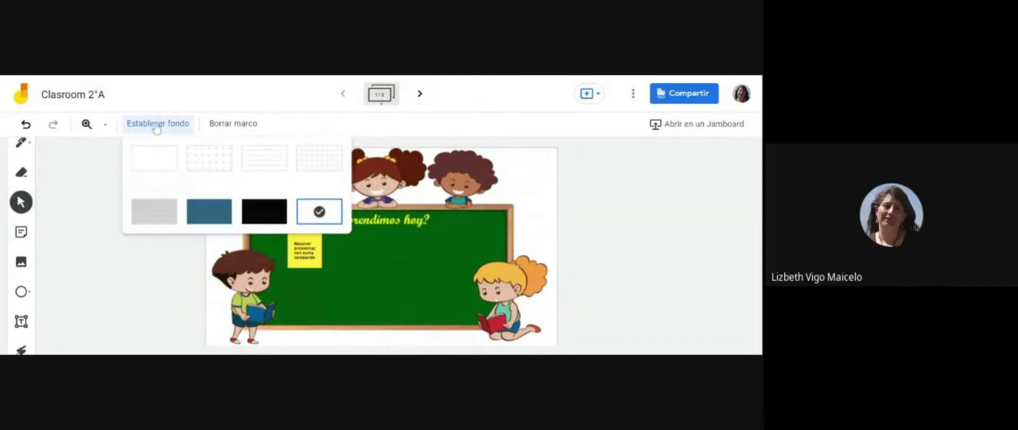
click(321, 221)
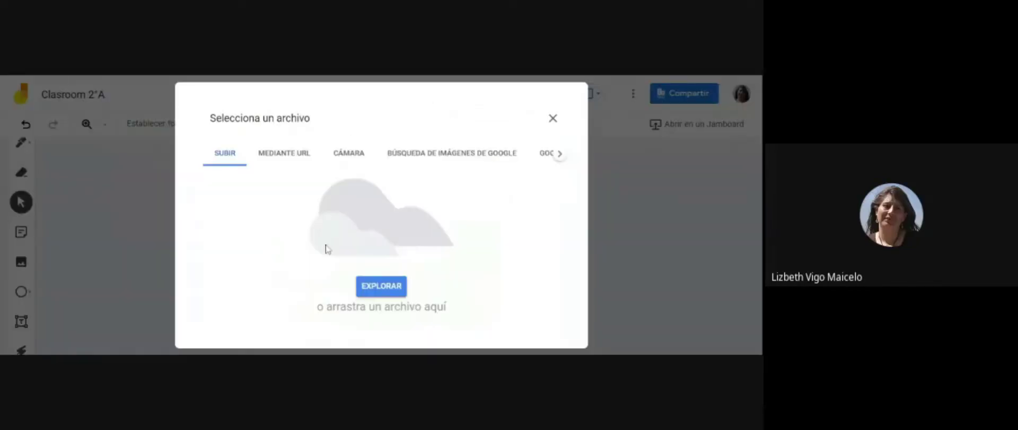
click(384, 291)
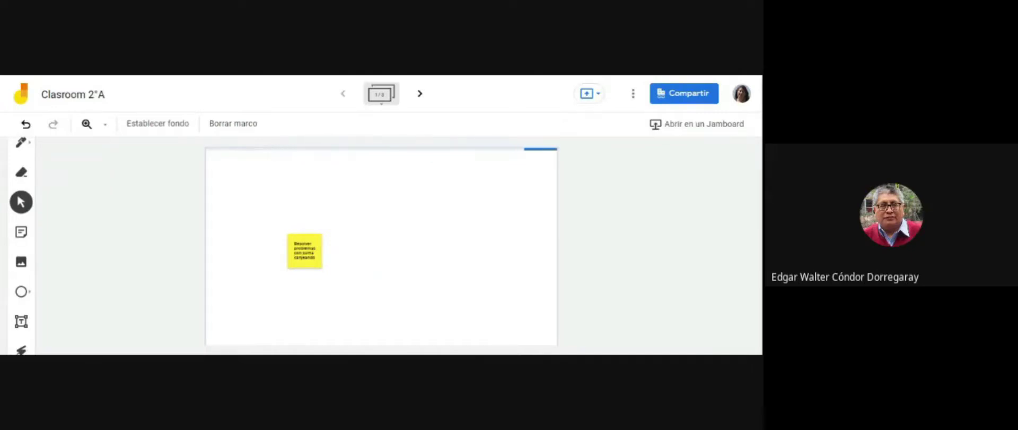
Move the yellow sticky note slightly to the right beneath the "¿Qué aprendimos hoy?" title and deselect it
click(316, 258)
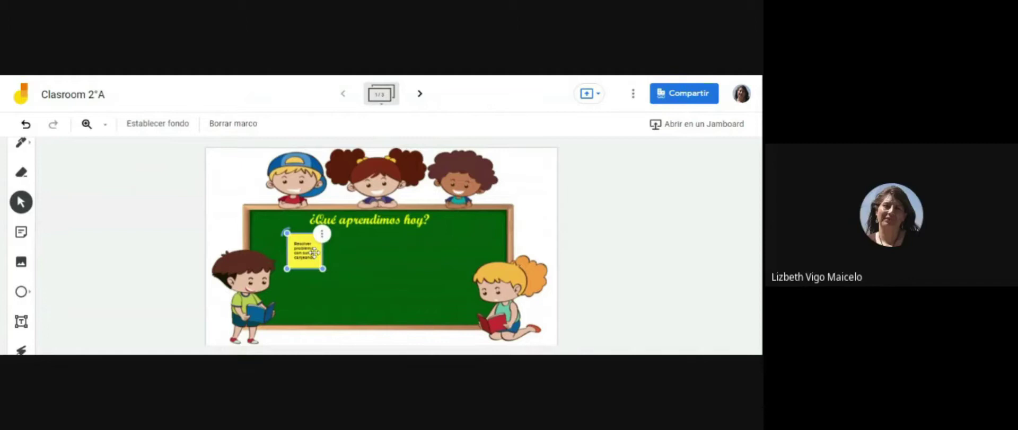
drag(314, 254, 325, 252)
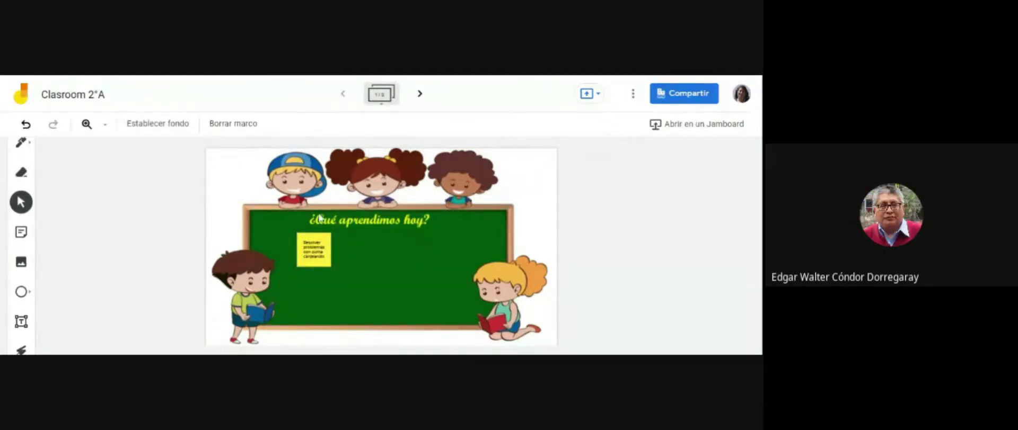
click(310, 246)
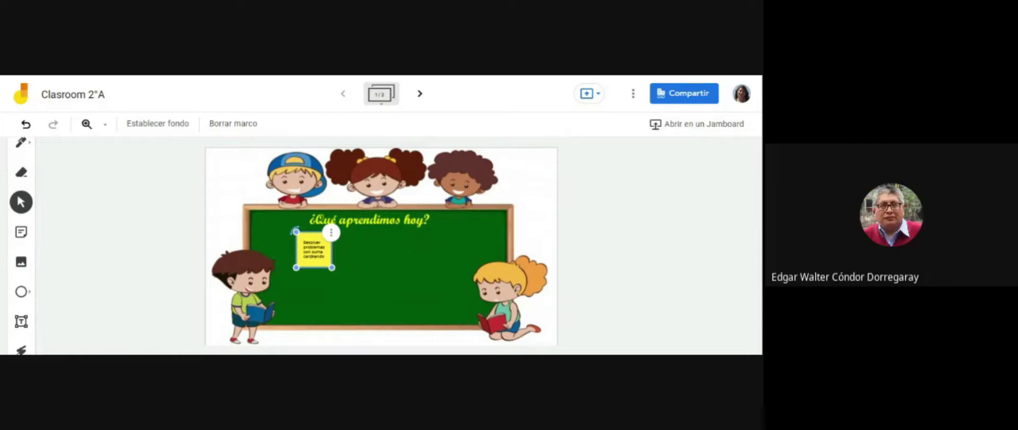
click(377, 151)
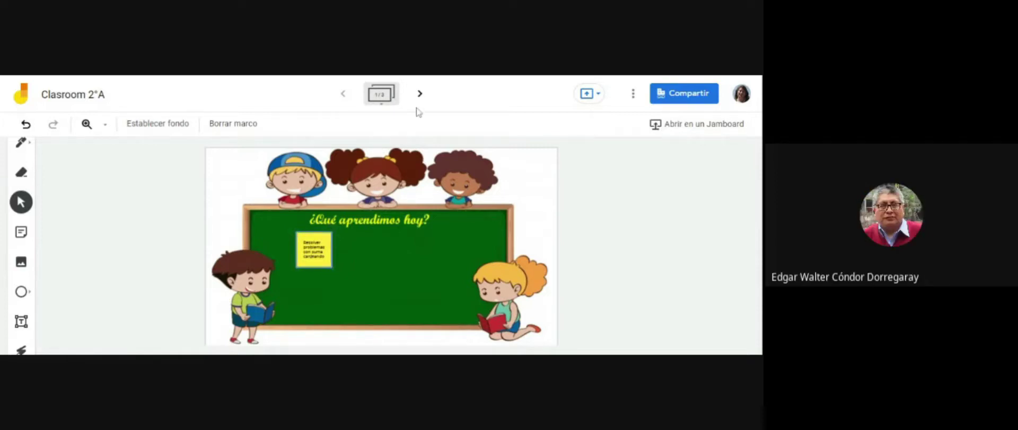
click(305, 248)
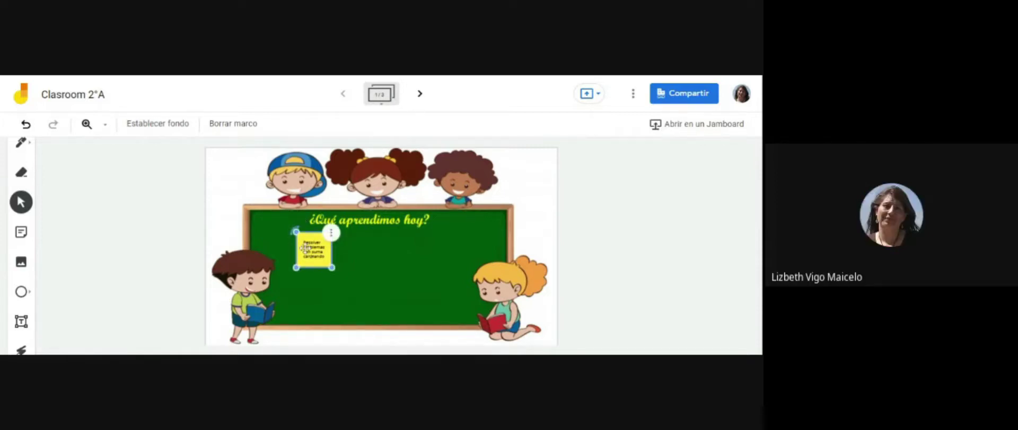
click(314, 328)
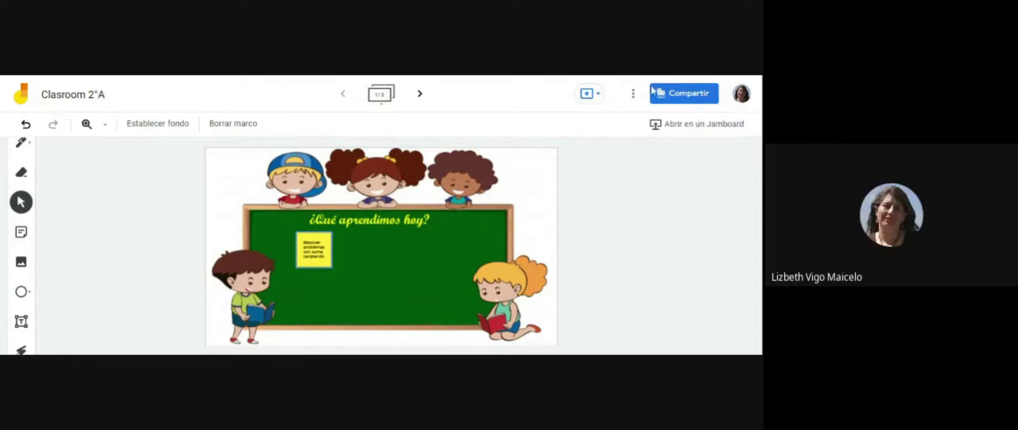
View the sharing options of the "Clasroom 2°A" board and close them
click(683, 94)
click(684, 94)
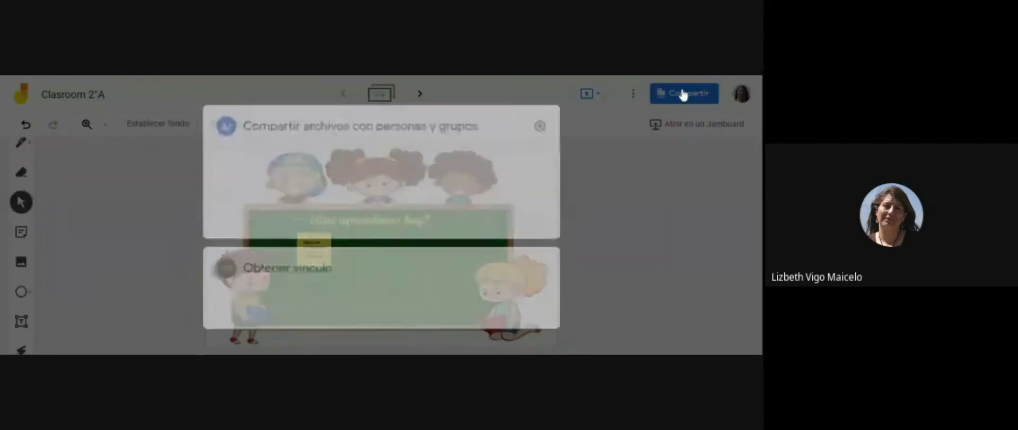
click(594, 231)
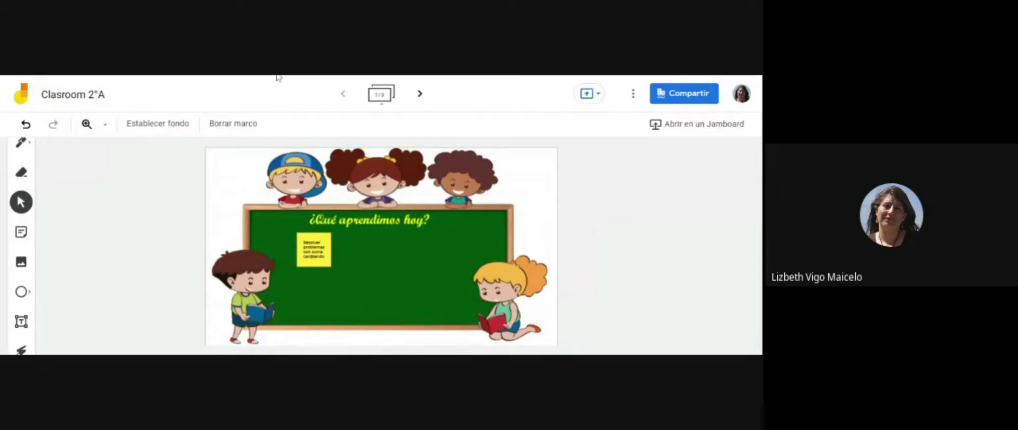
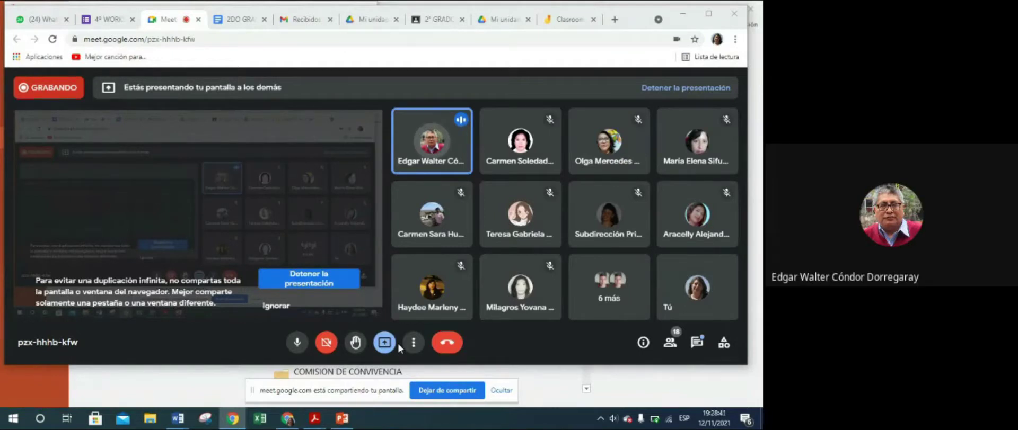
Switch to PowerPoint to dismiss the pending Save As dialog and return to the Google Meet window in Chrome
mouse_move(407, 152)
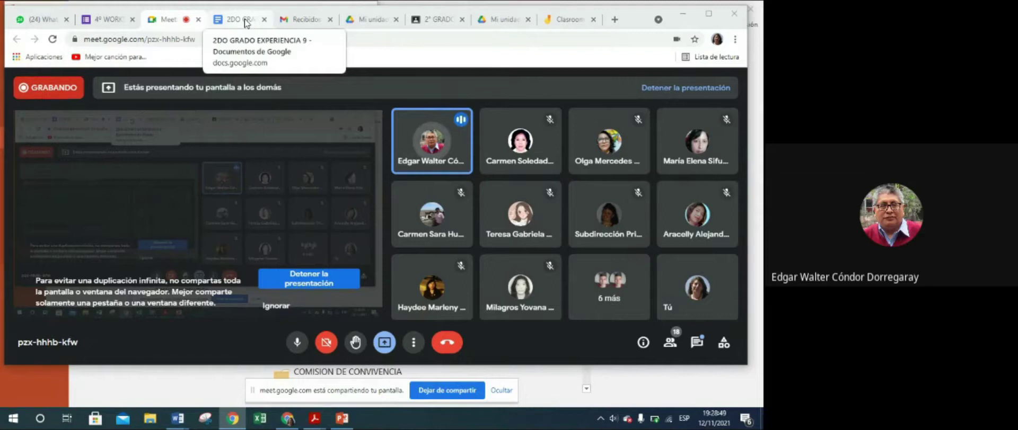
click(342, 419)
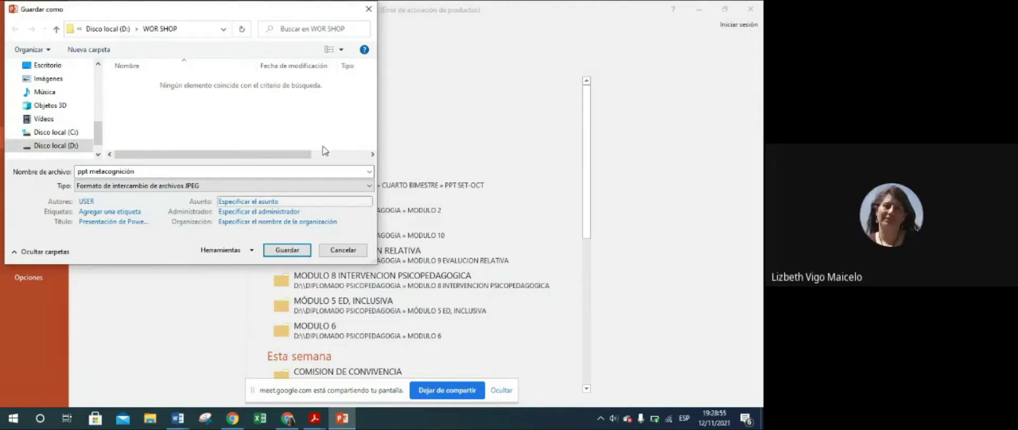
click(373, 10)
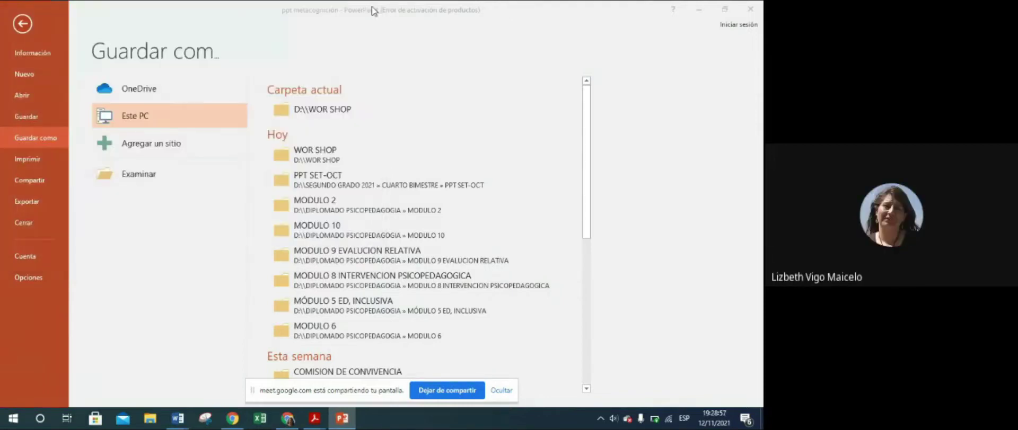
click(293, 423)
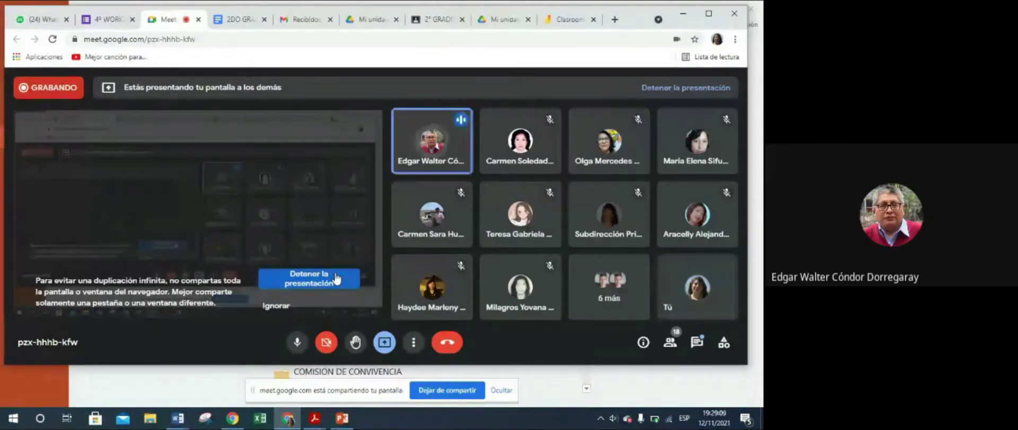
Switch to PowerPoint, try saving over "ppt metacognición" in the WOR SHOP folder, decline replacing the file and close the save dialog
mouse_move(338, 424)
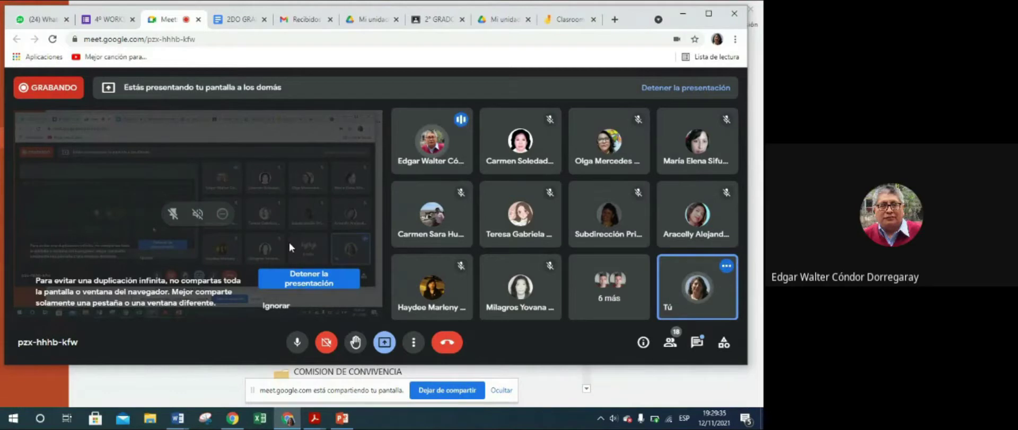
click(342, 418)
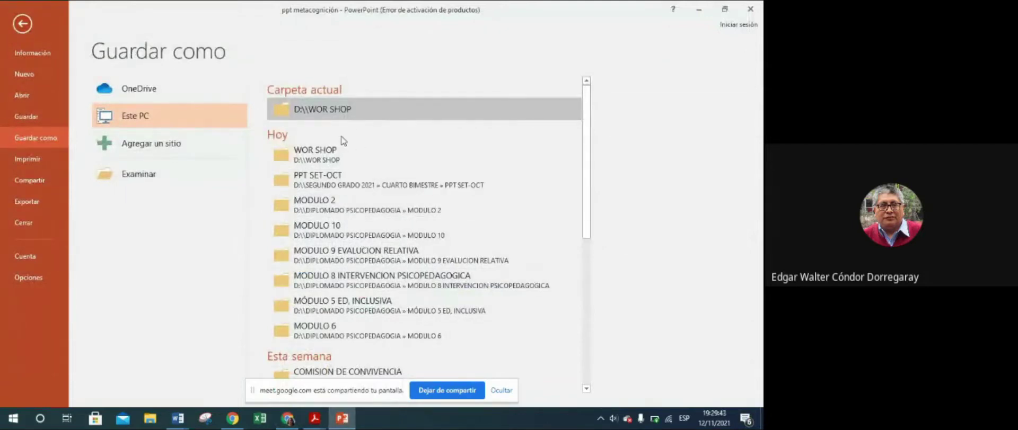
click(365, 111)
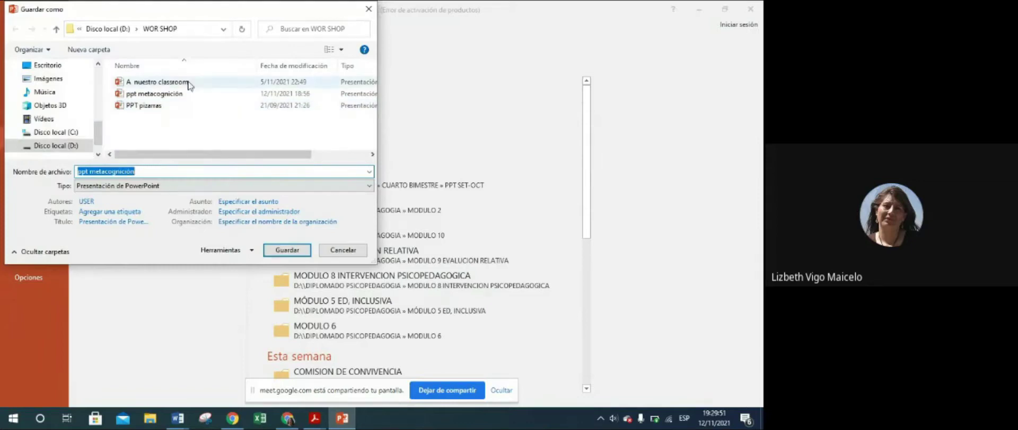
click(192, 100)
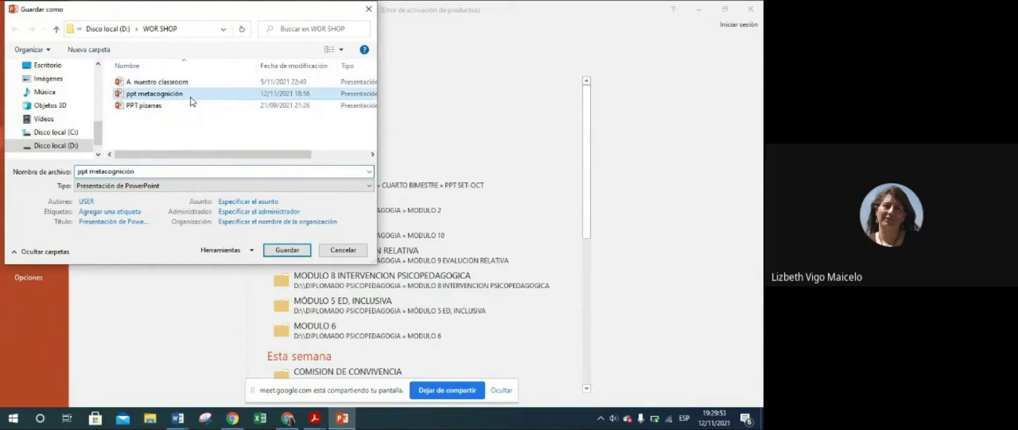
click(289, 252)
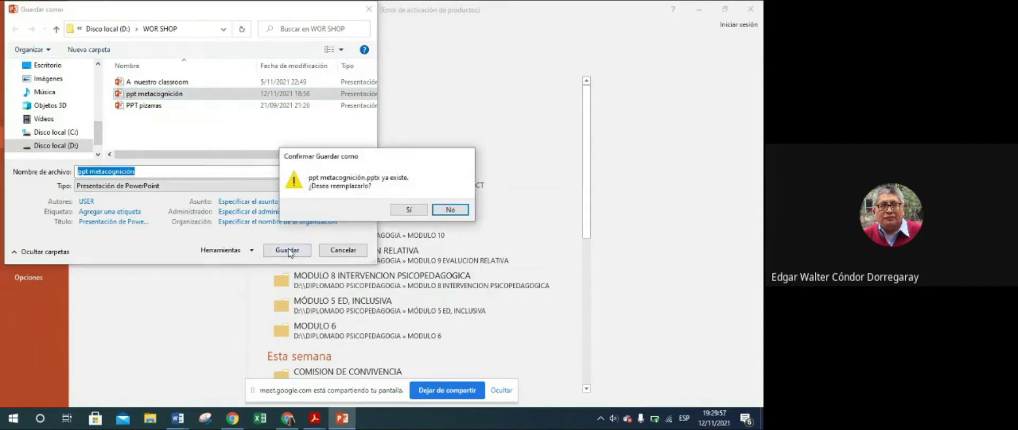
click(456, 210)
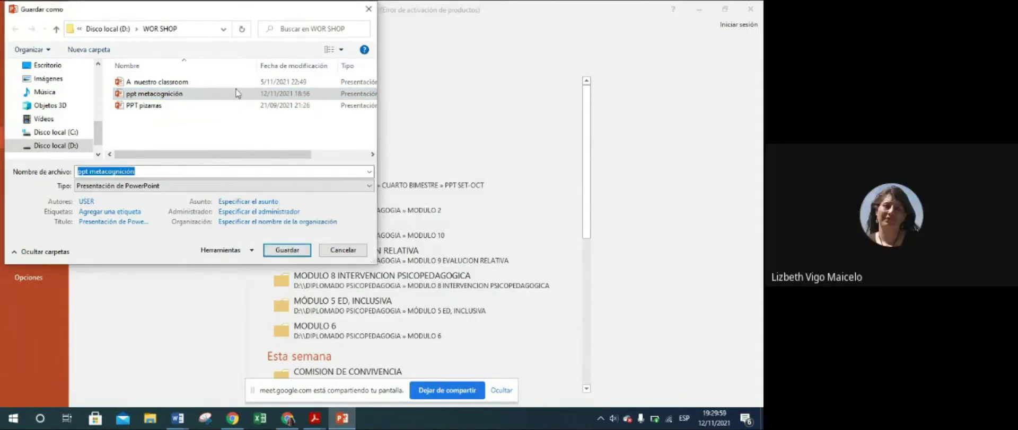
click(372, 12)
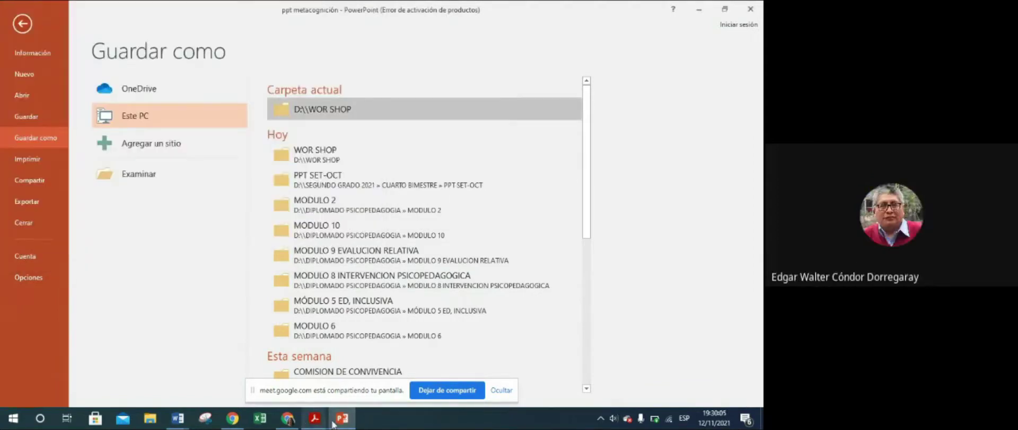
mouse_move(318, 423)
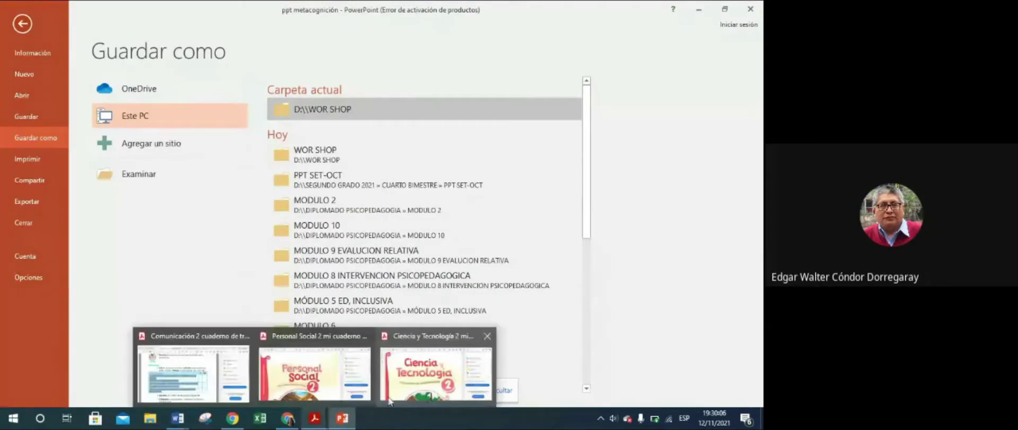
click(341, 423)
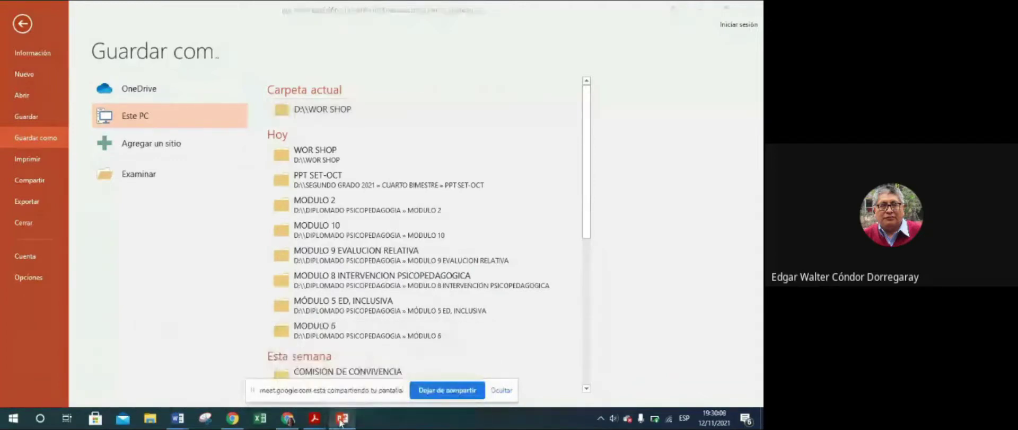
click(340, 423)
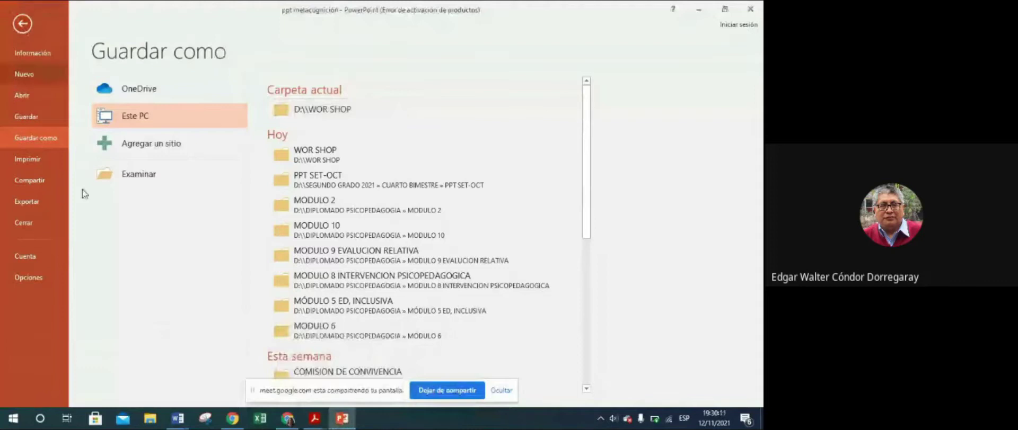
Switch to Chrome and view the learning purposes table in the "2DO GRADO EXPERIENCIA 9" document
click(286, 420)
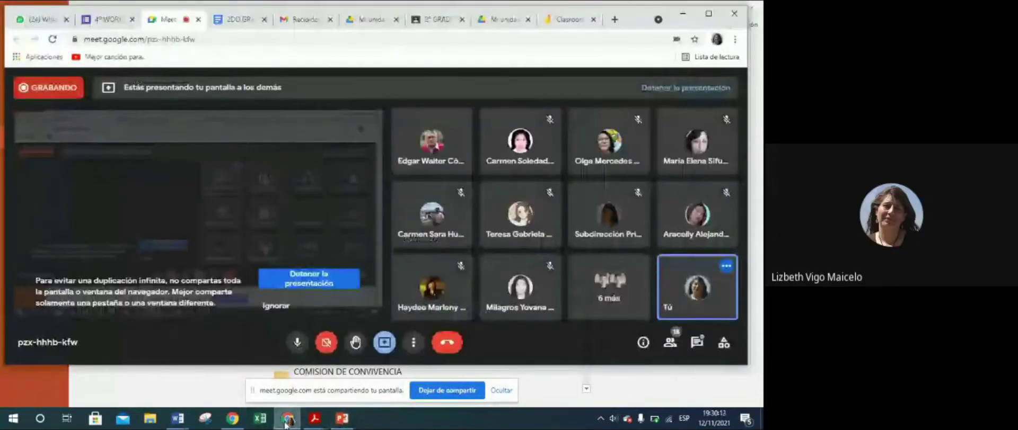
click(239, 19)
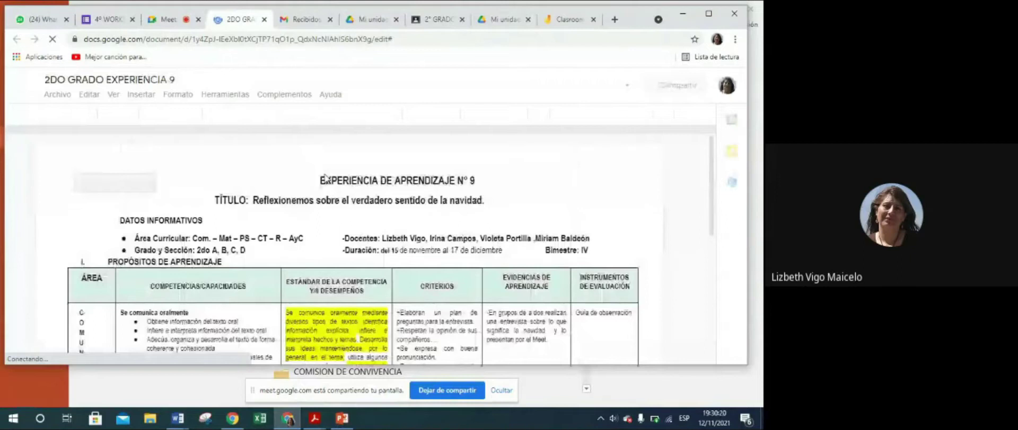
scroll(539, 214, down, 2)
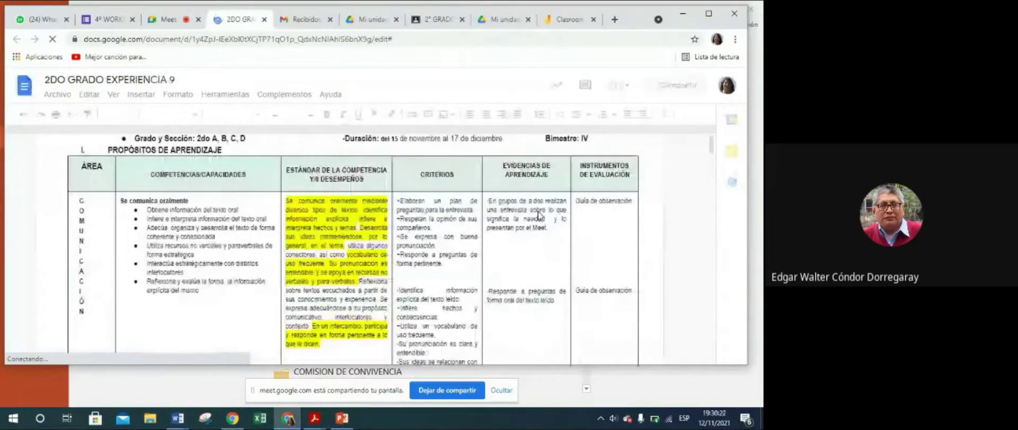
scroll(539, 214, down, 1)
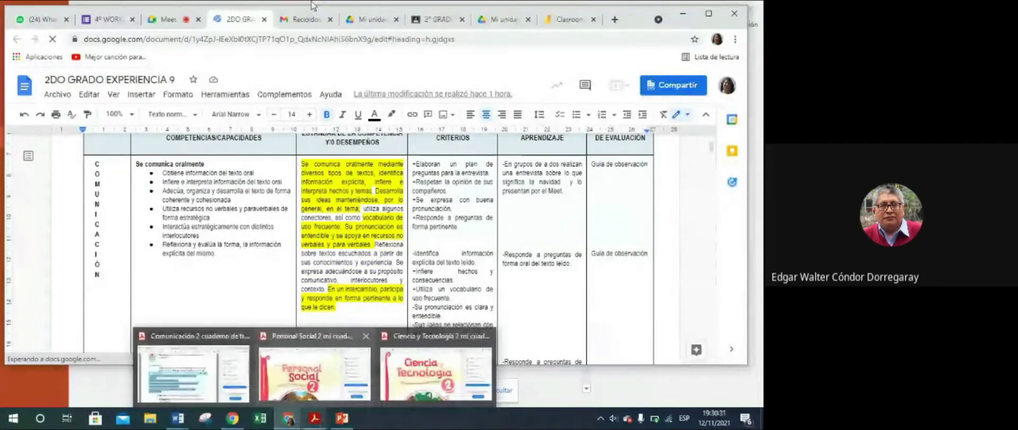
Return to the Google Meet call, change its layout to "Barra lateral" and close the layout options
click(169, 19)
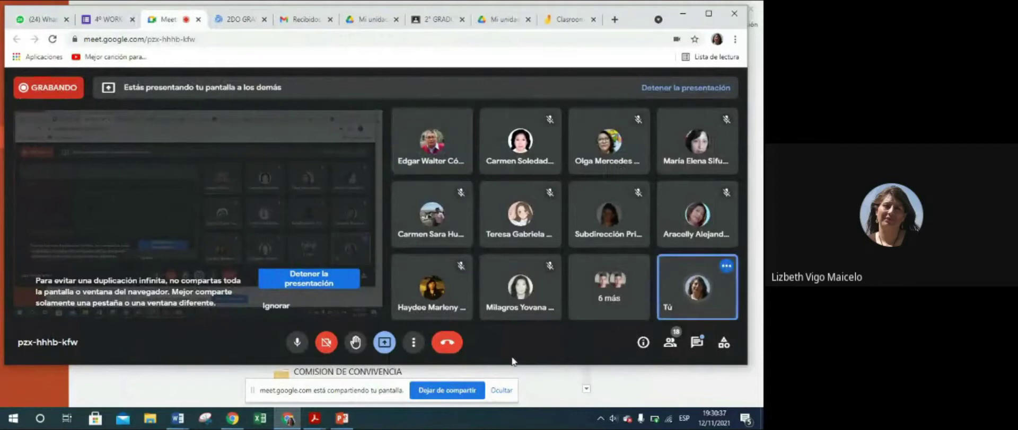
click(414, 346)
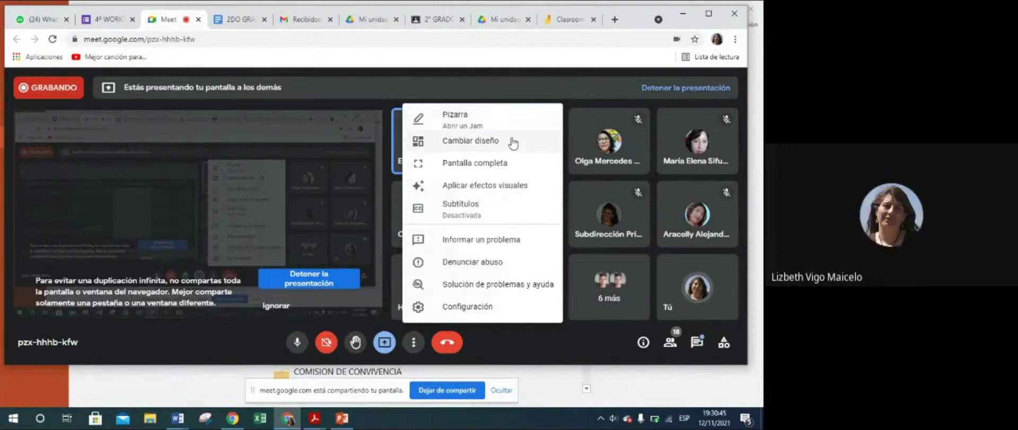
click(512, 142)
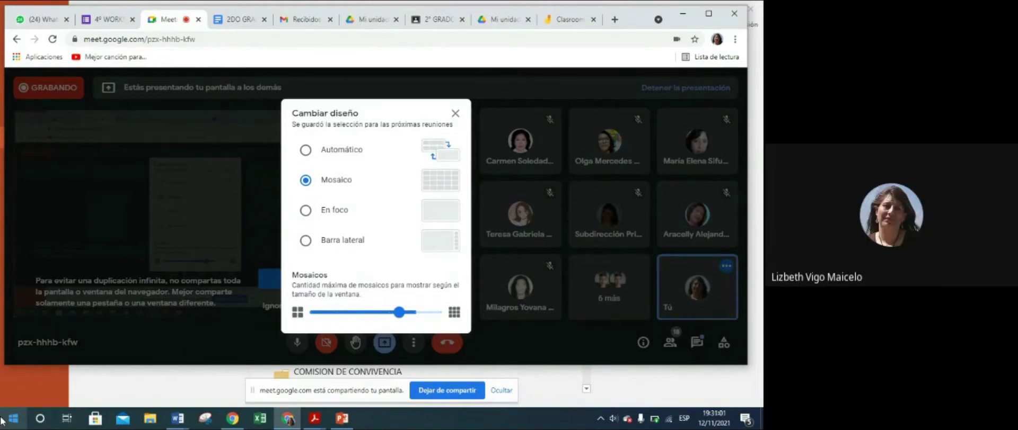
click(311, 242)
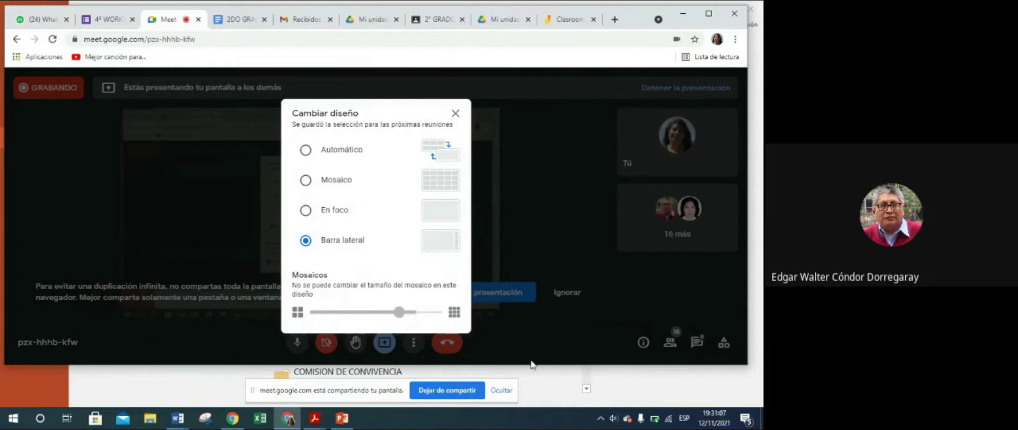
click(548, 386)
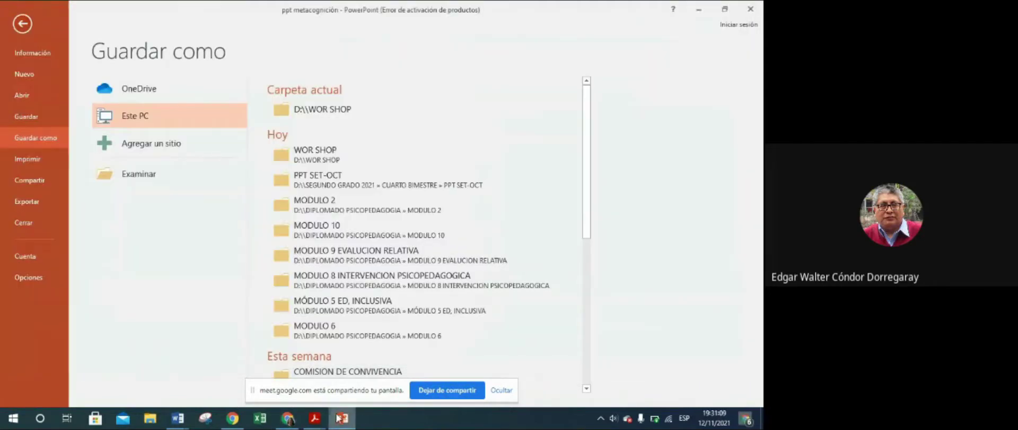
click(287, 419)
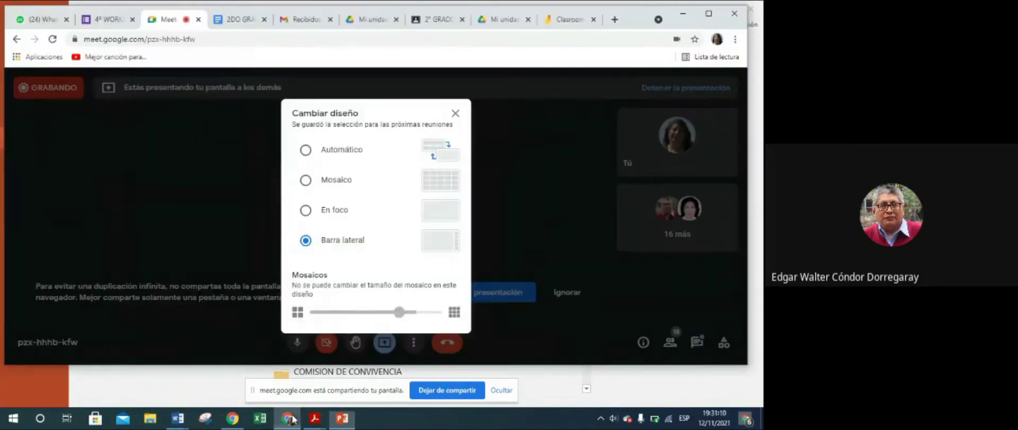
click(456, 113)
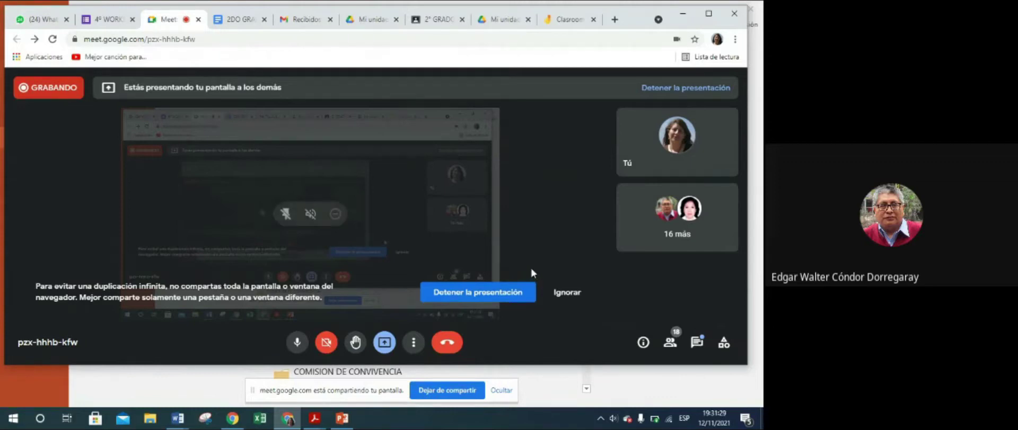
click(245, 20)
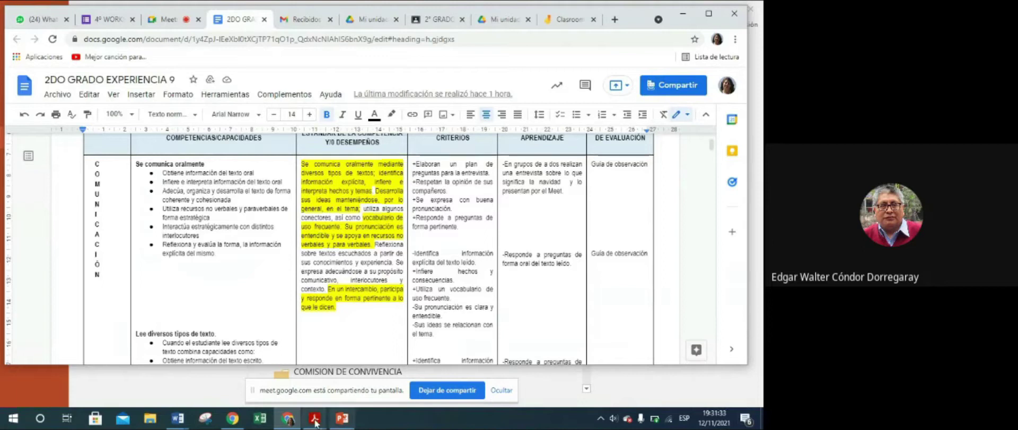
click(281, 420)
click(286, 420)
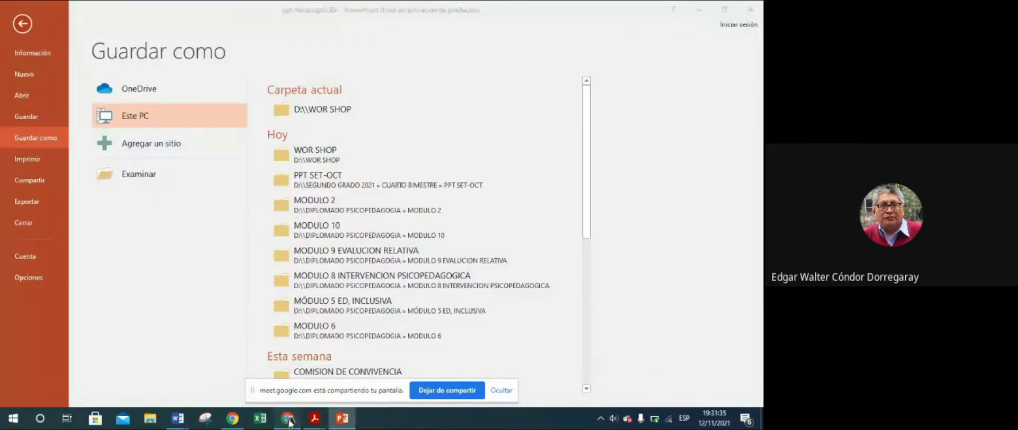
Return to the Google Meet call and stop sharing the screen
click(167, 19)
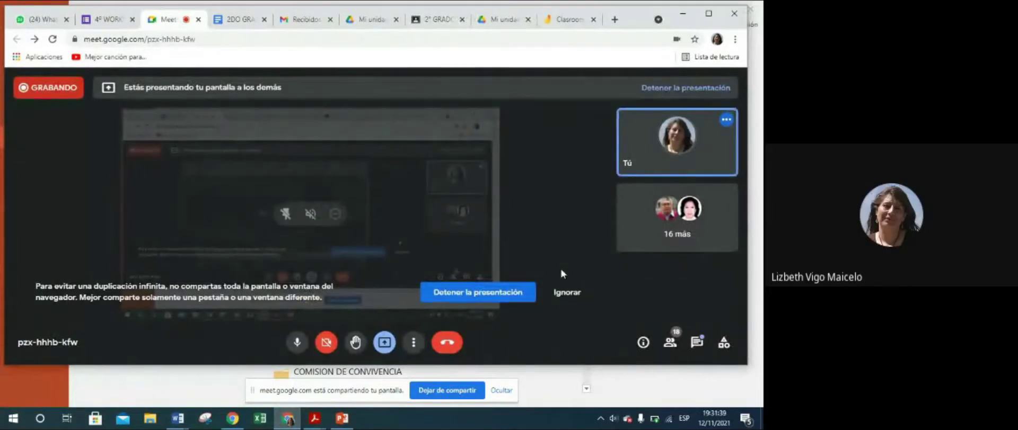
click(447, 391)
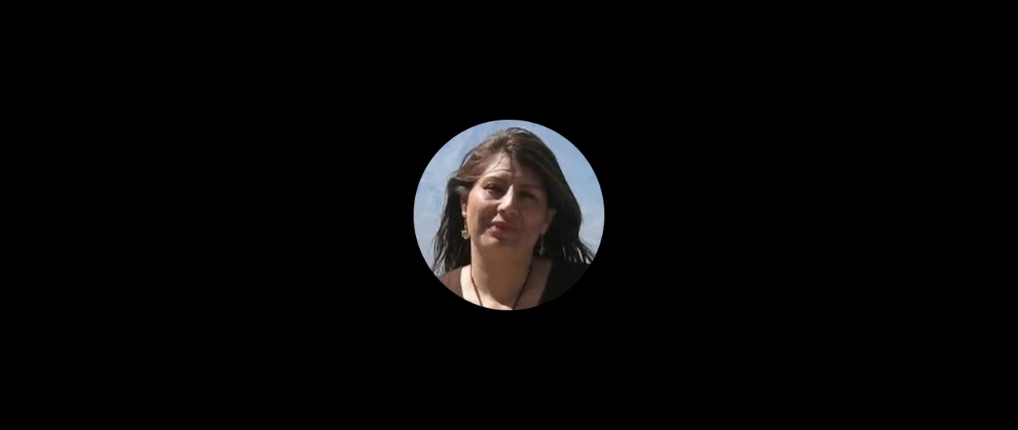